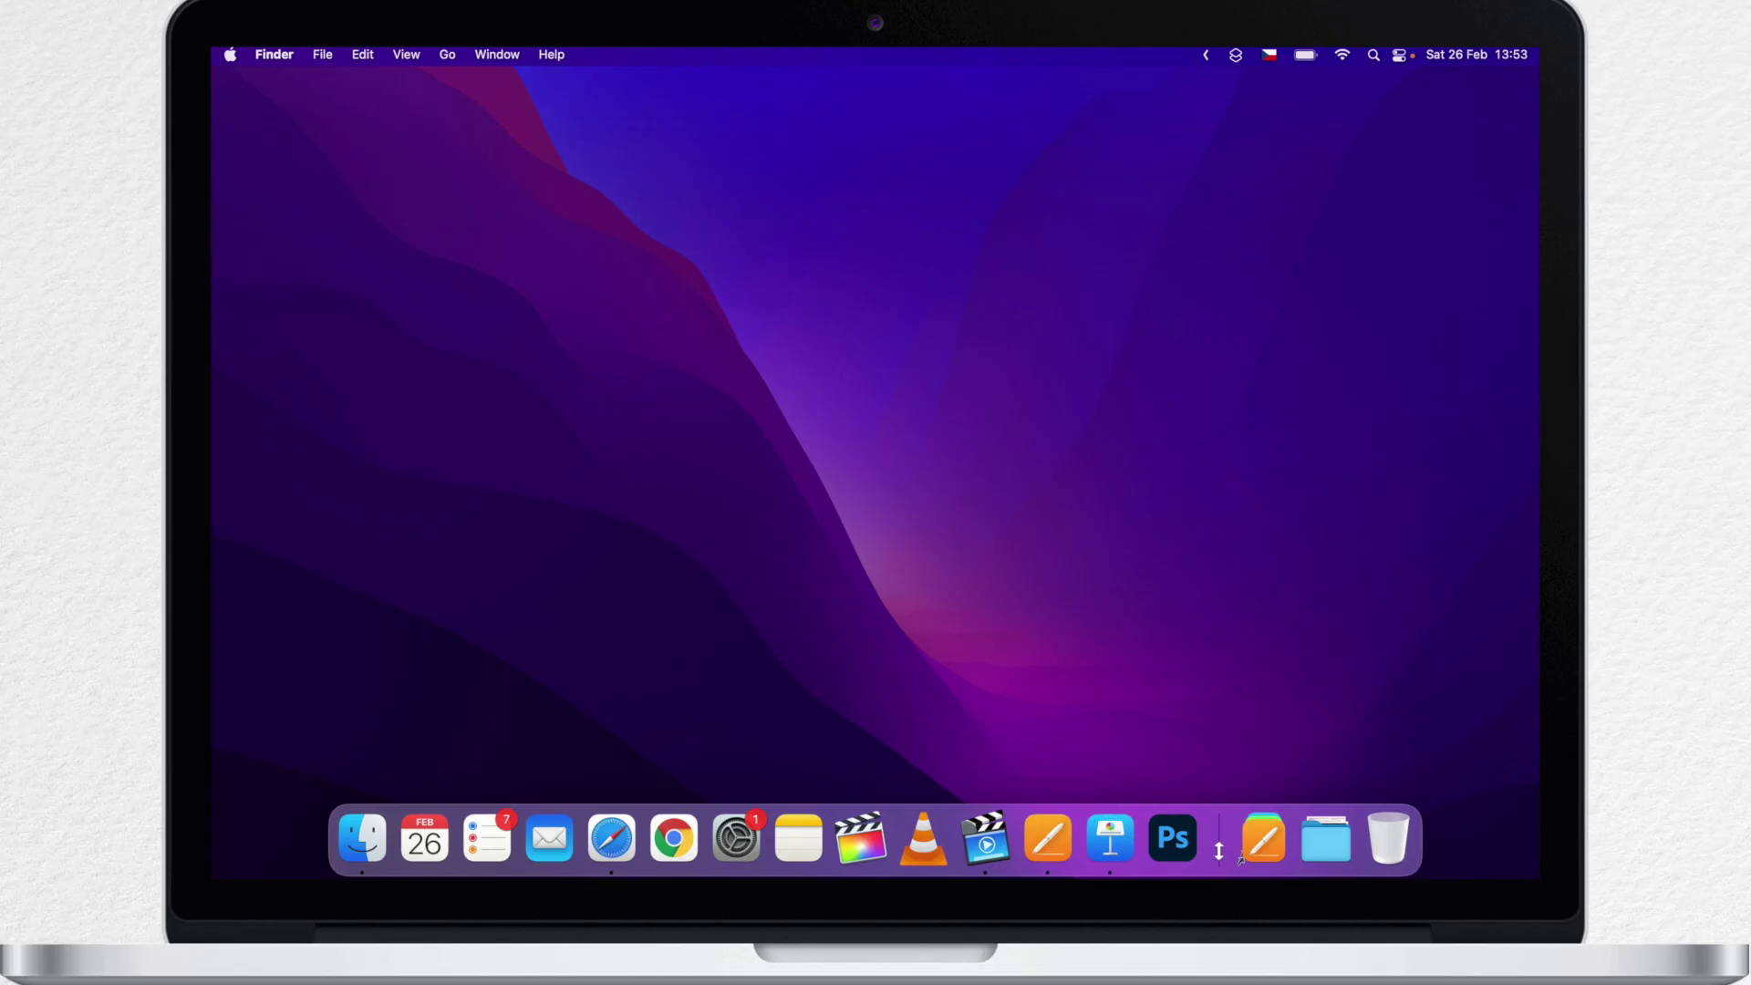
- Bring up the AOA - Courses Important document, enlarge its window, then close it
click(1048, 838)
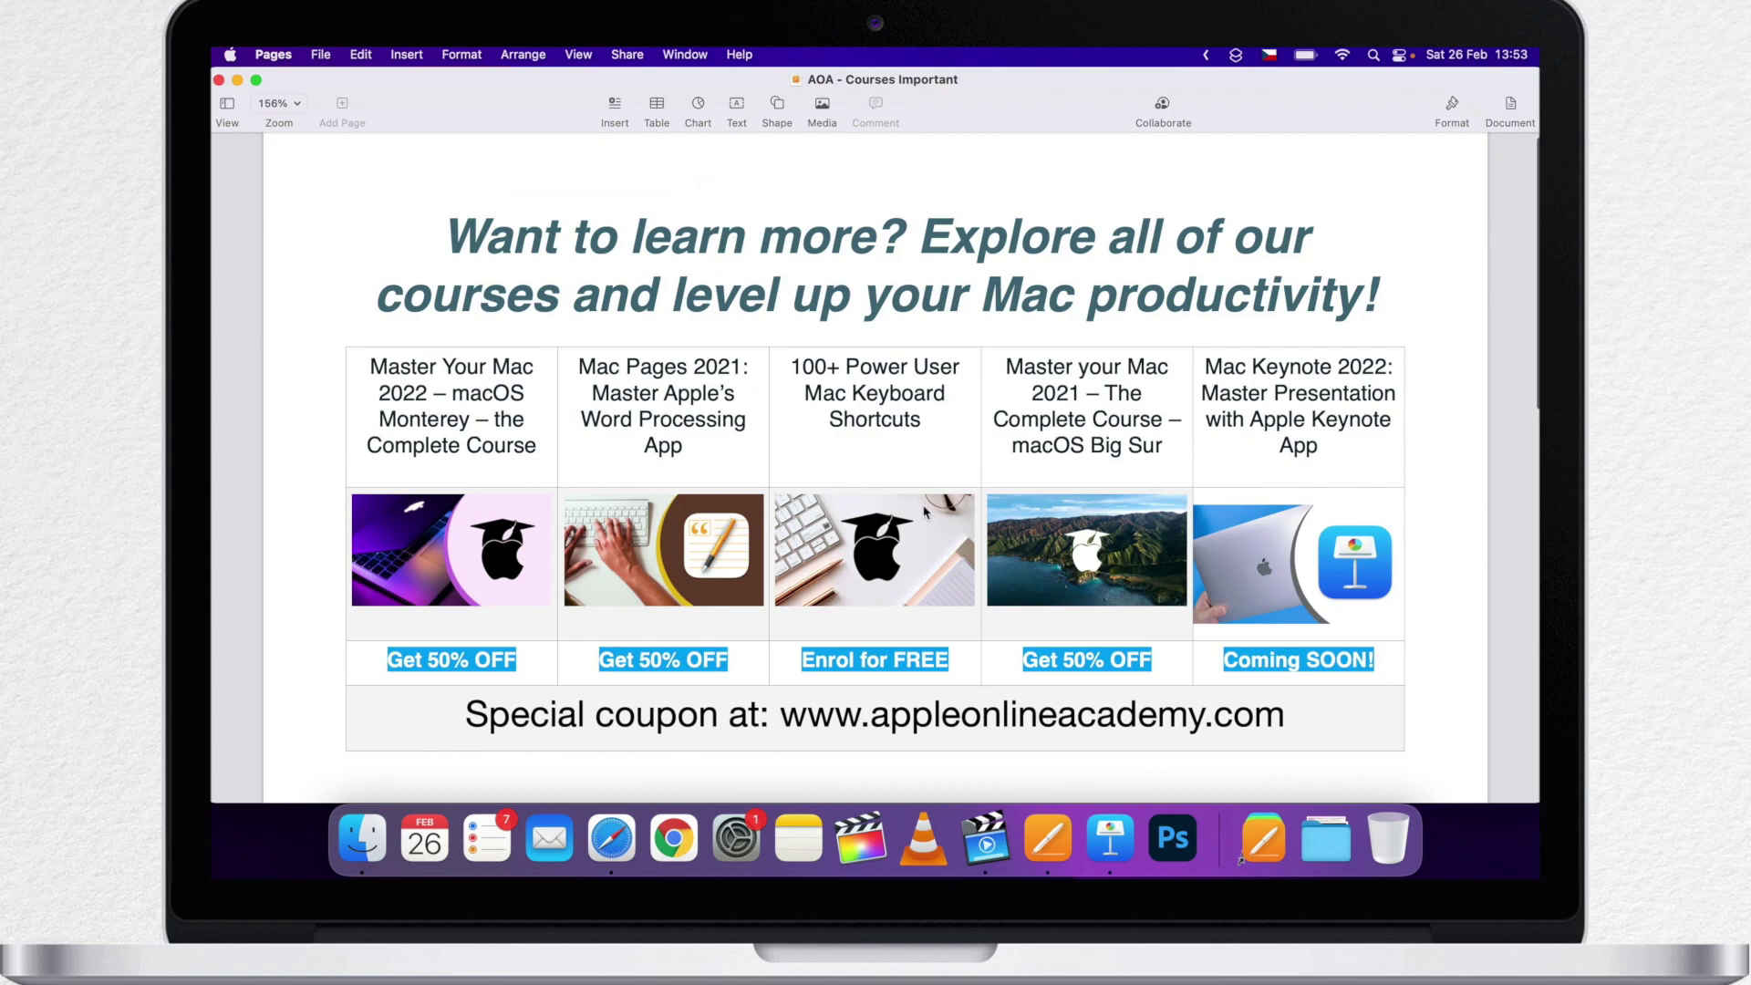
double_click(456, 97)
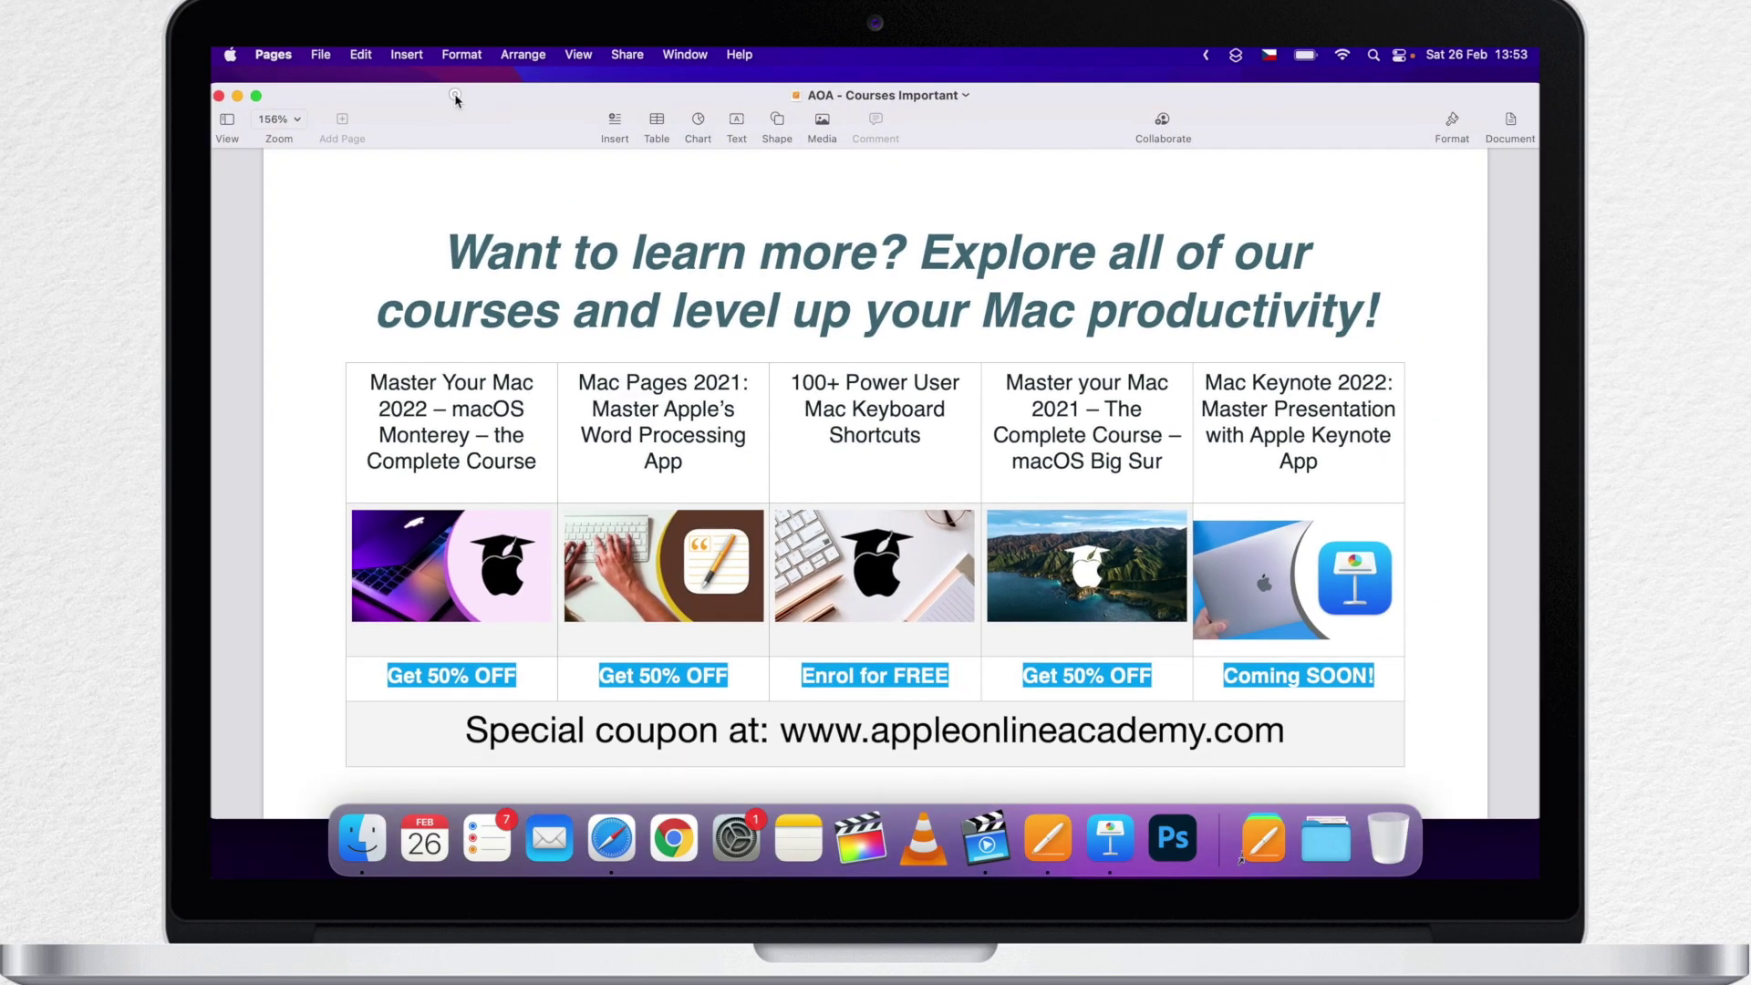
click(220, 95)
- Open the Important Documents folder inside Project in a new Finder window
click(829, 438)
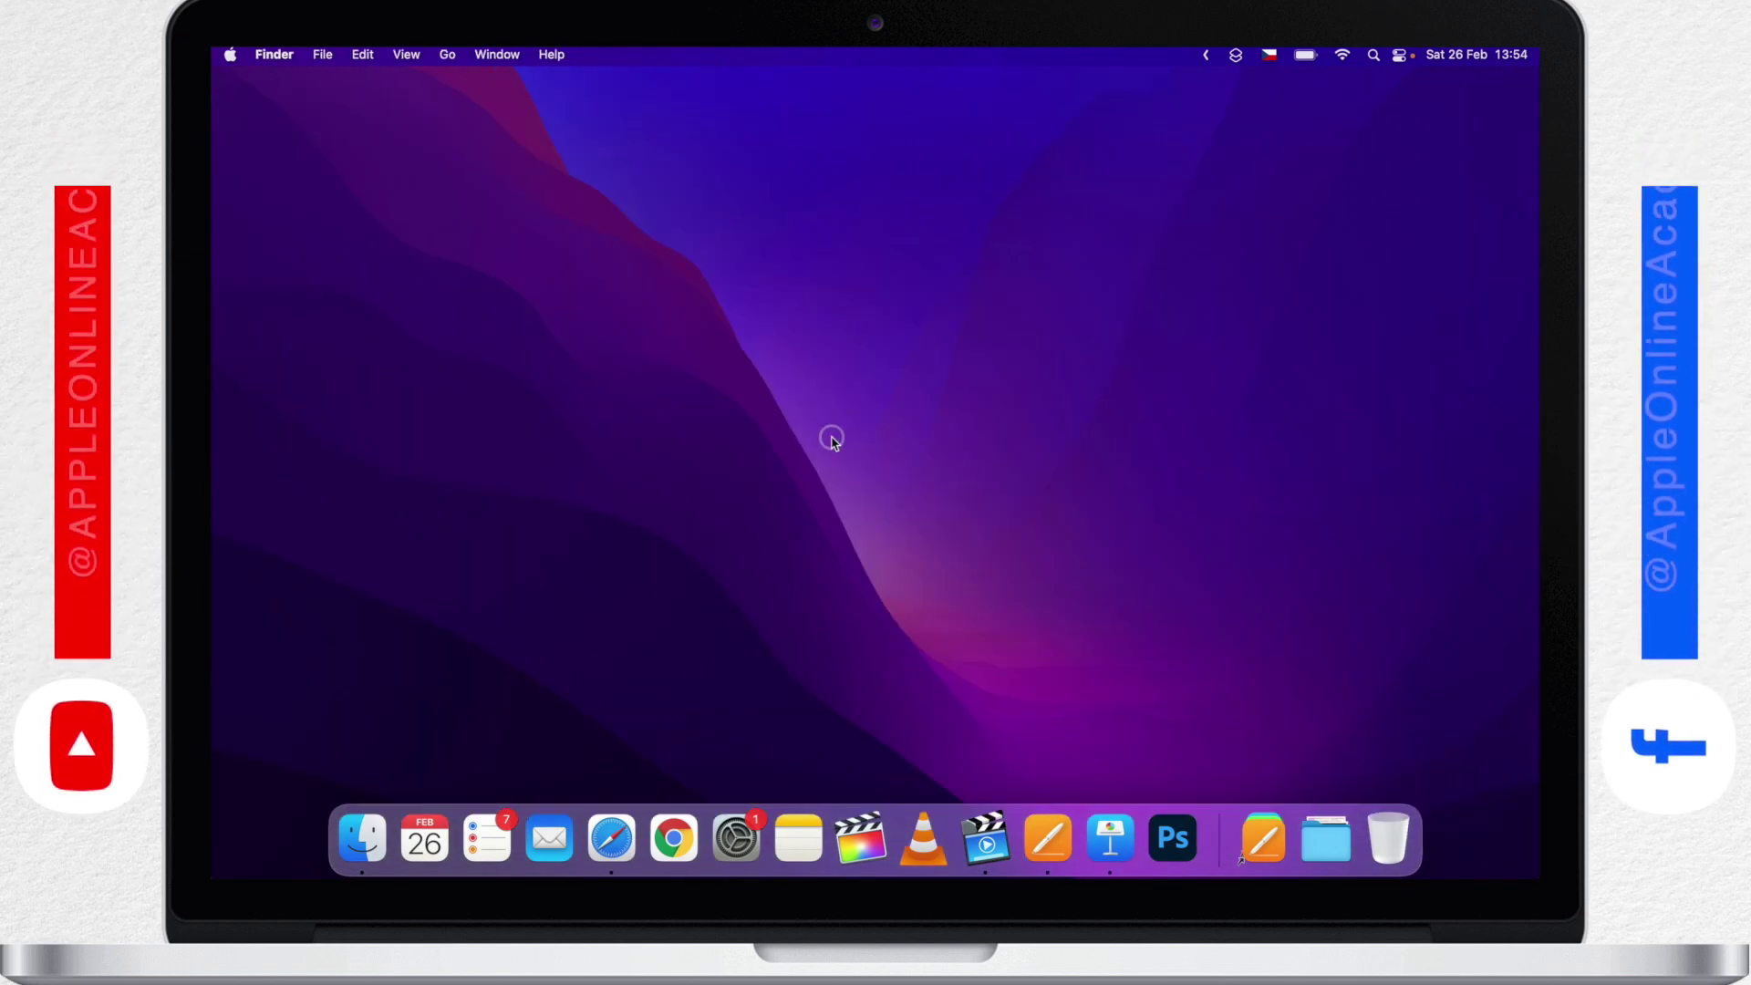
key(super+n)
click(507, 425)
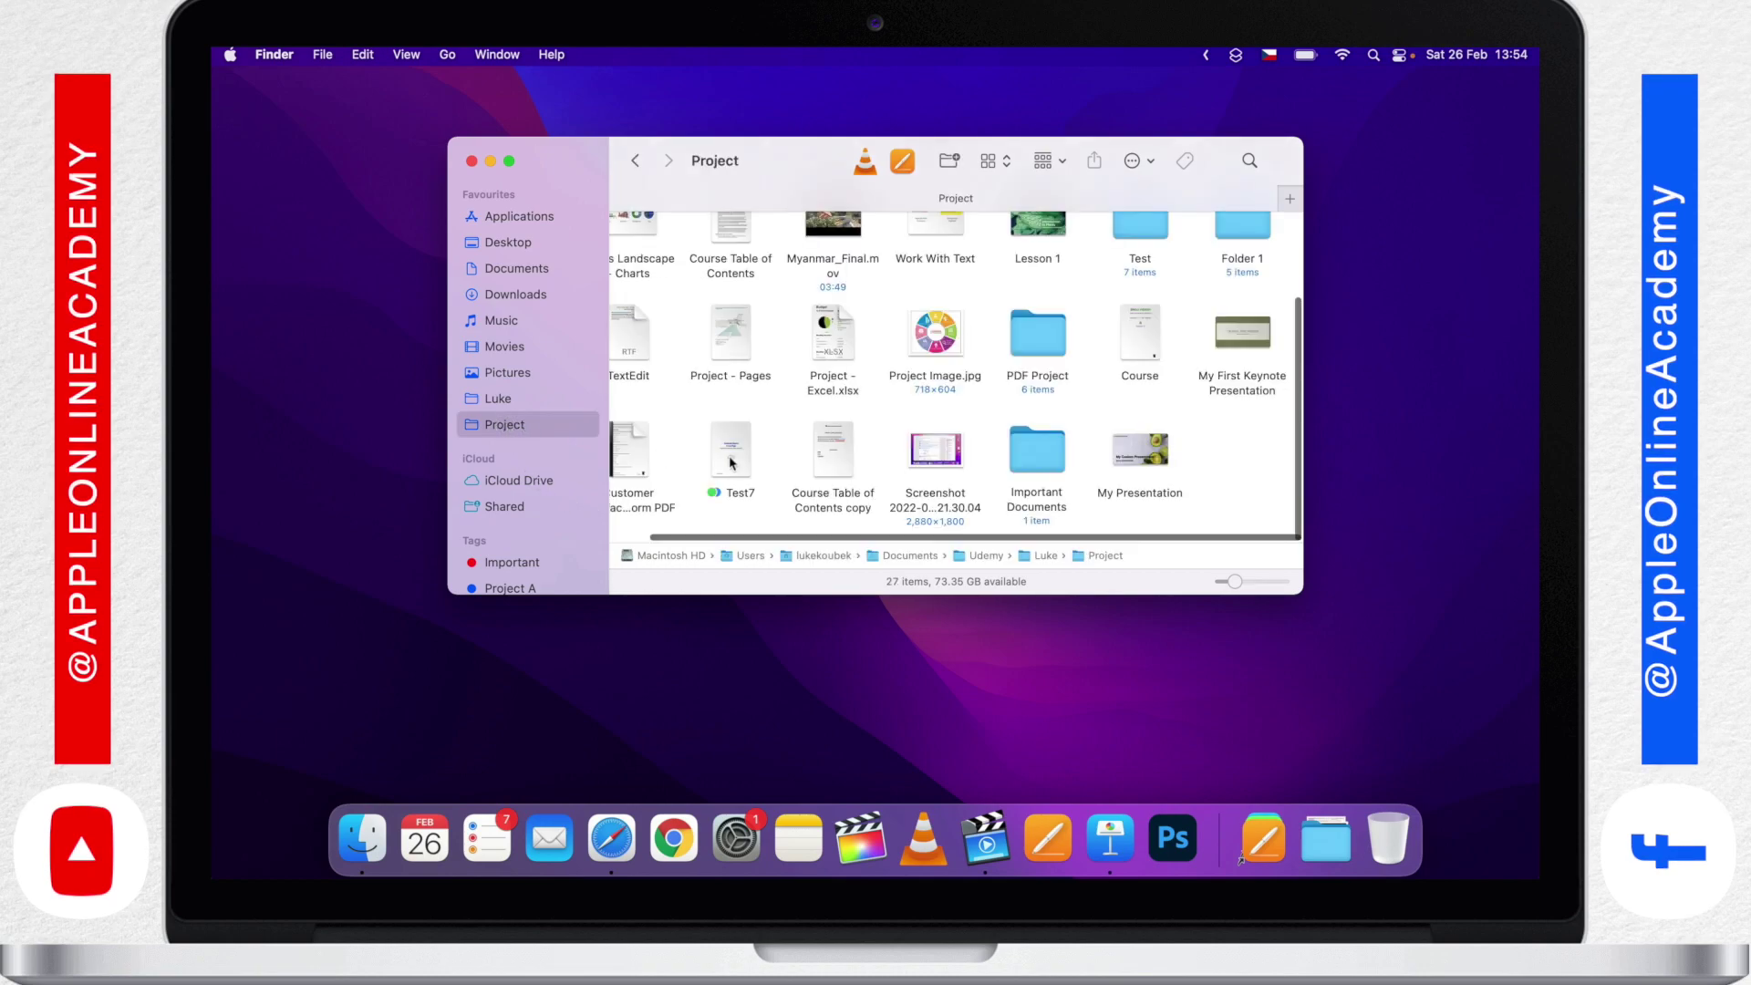
click(1038, 456)
double_click(1038, 458)
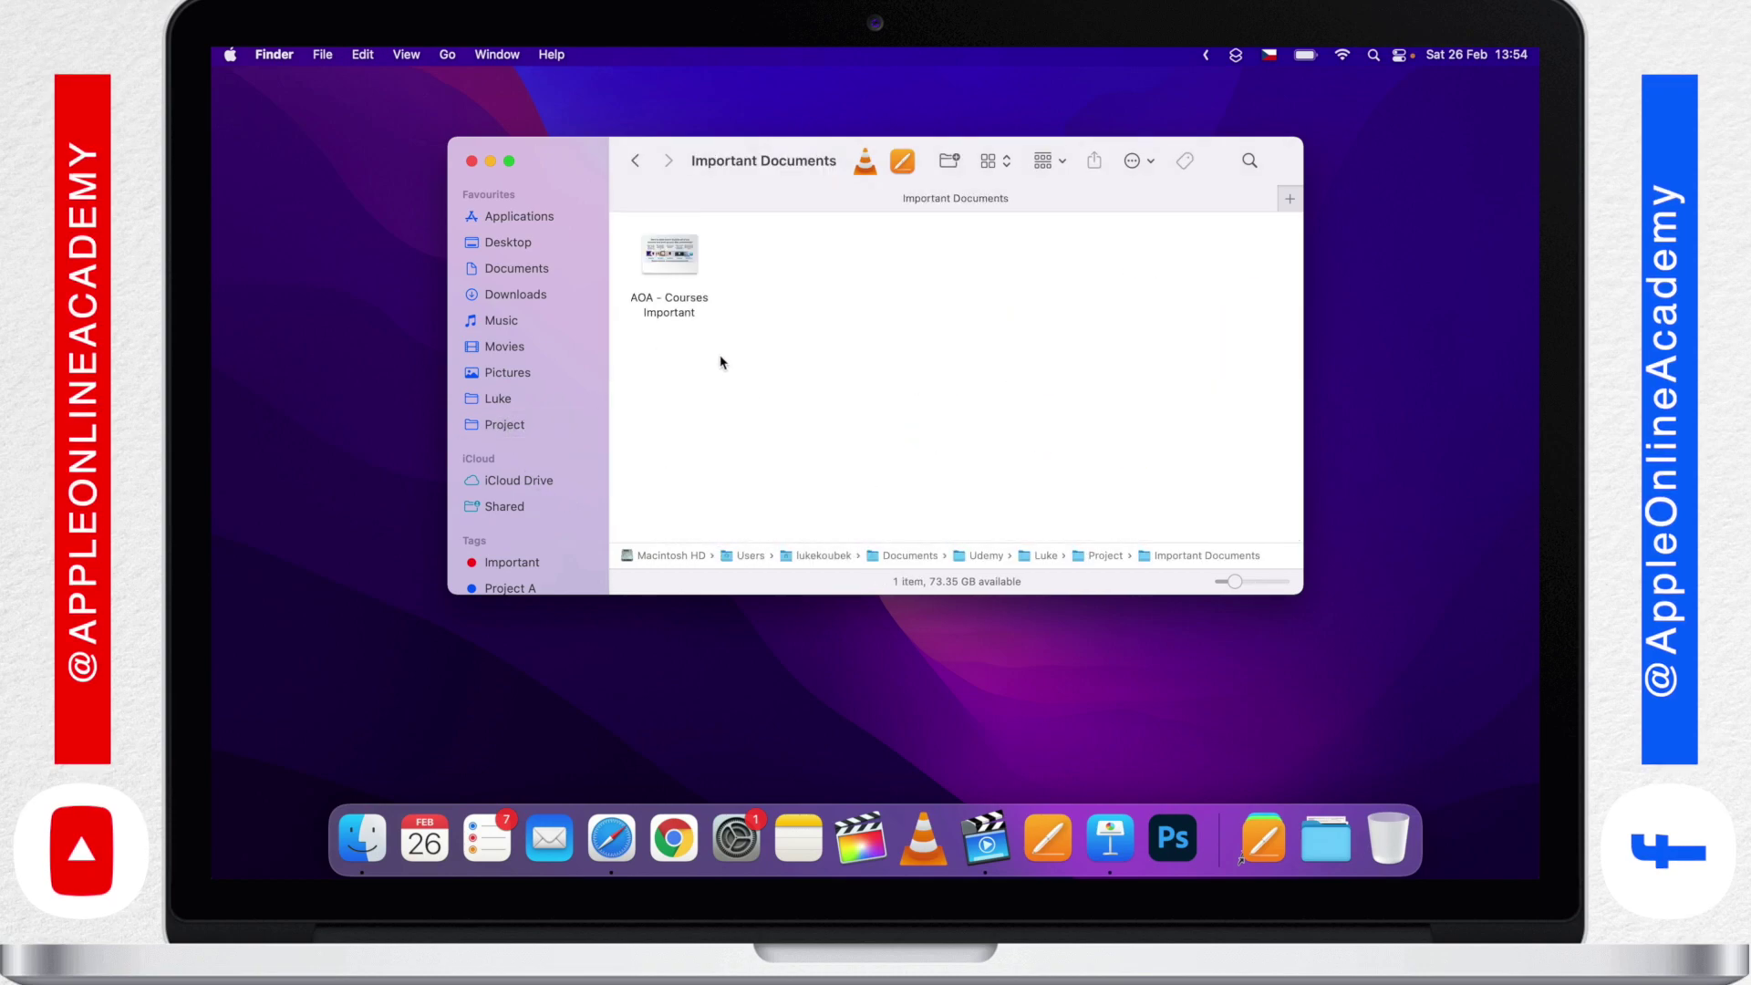
- Quick Look preview AOA - Courses Important, then begin dragging it toward the desktop
click(667, 298)
key(space)
key(space)
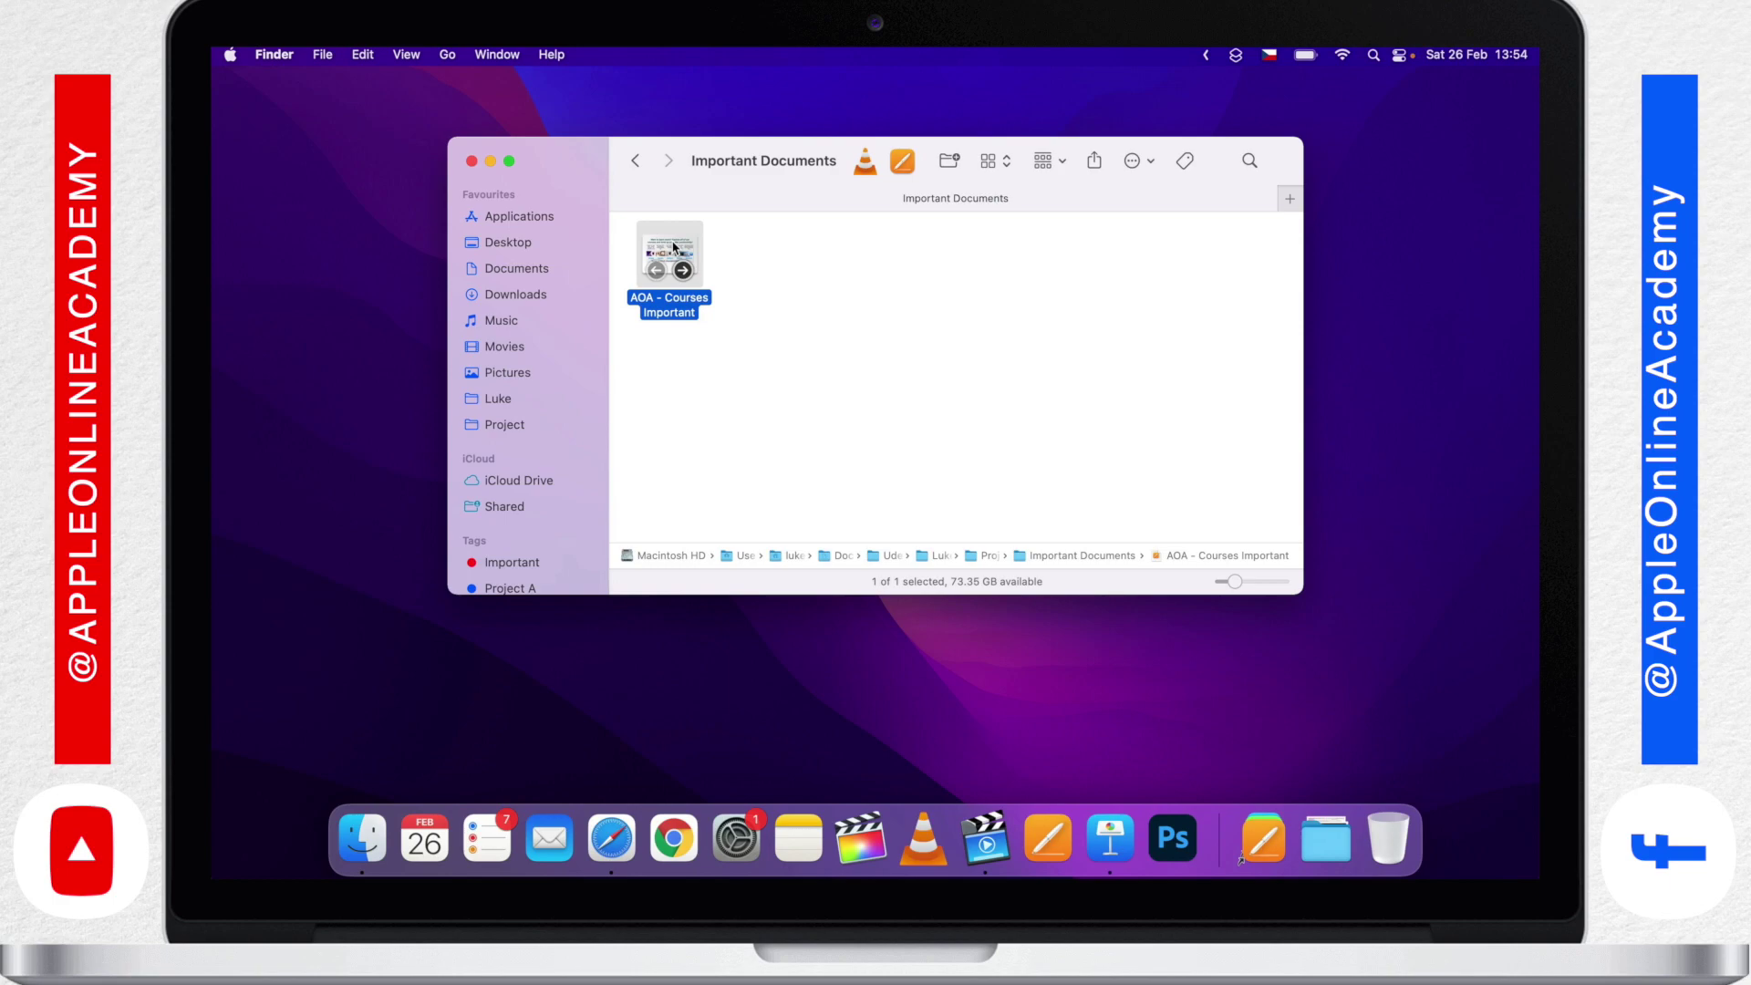
click(789, 265)
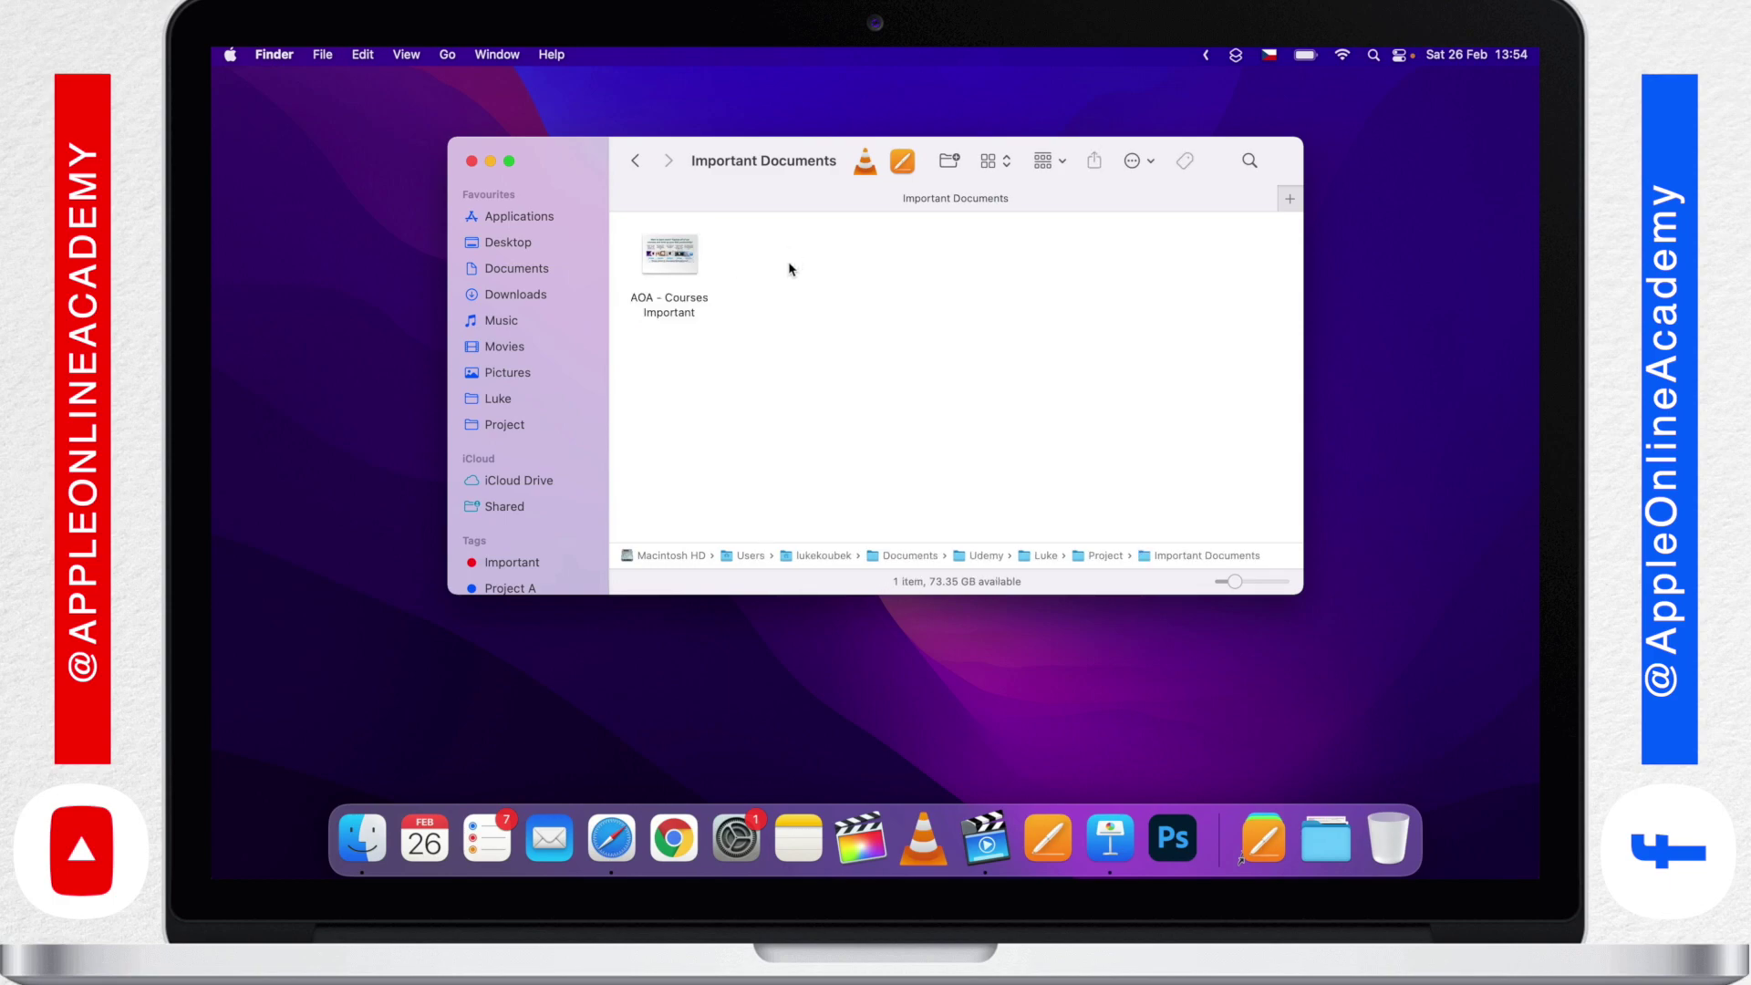
click(682, 248)
mouse_move(681, 248)
mouse_down()
mouse_move(1469, 186)
mouse_move(1439, 186)
mouse_move(1433, 162)
mouse_move(1368, 219)
mouse_move(658, 249)
mouse_up()
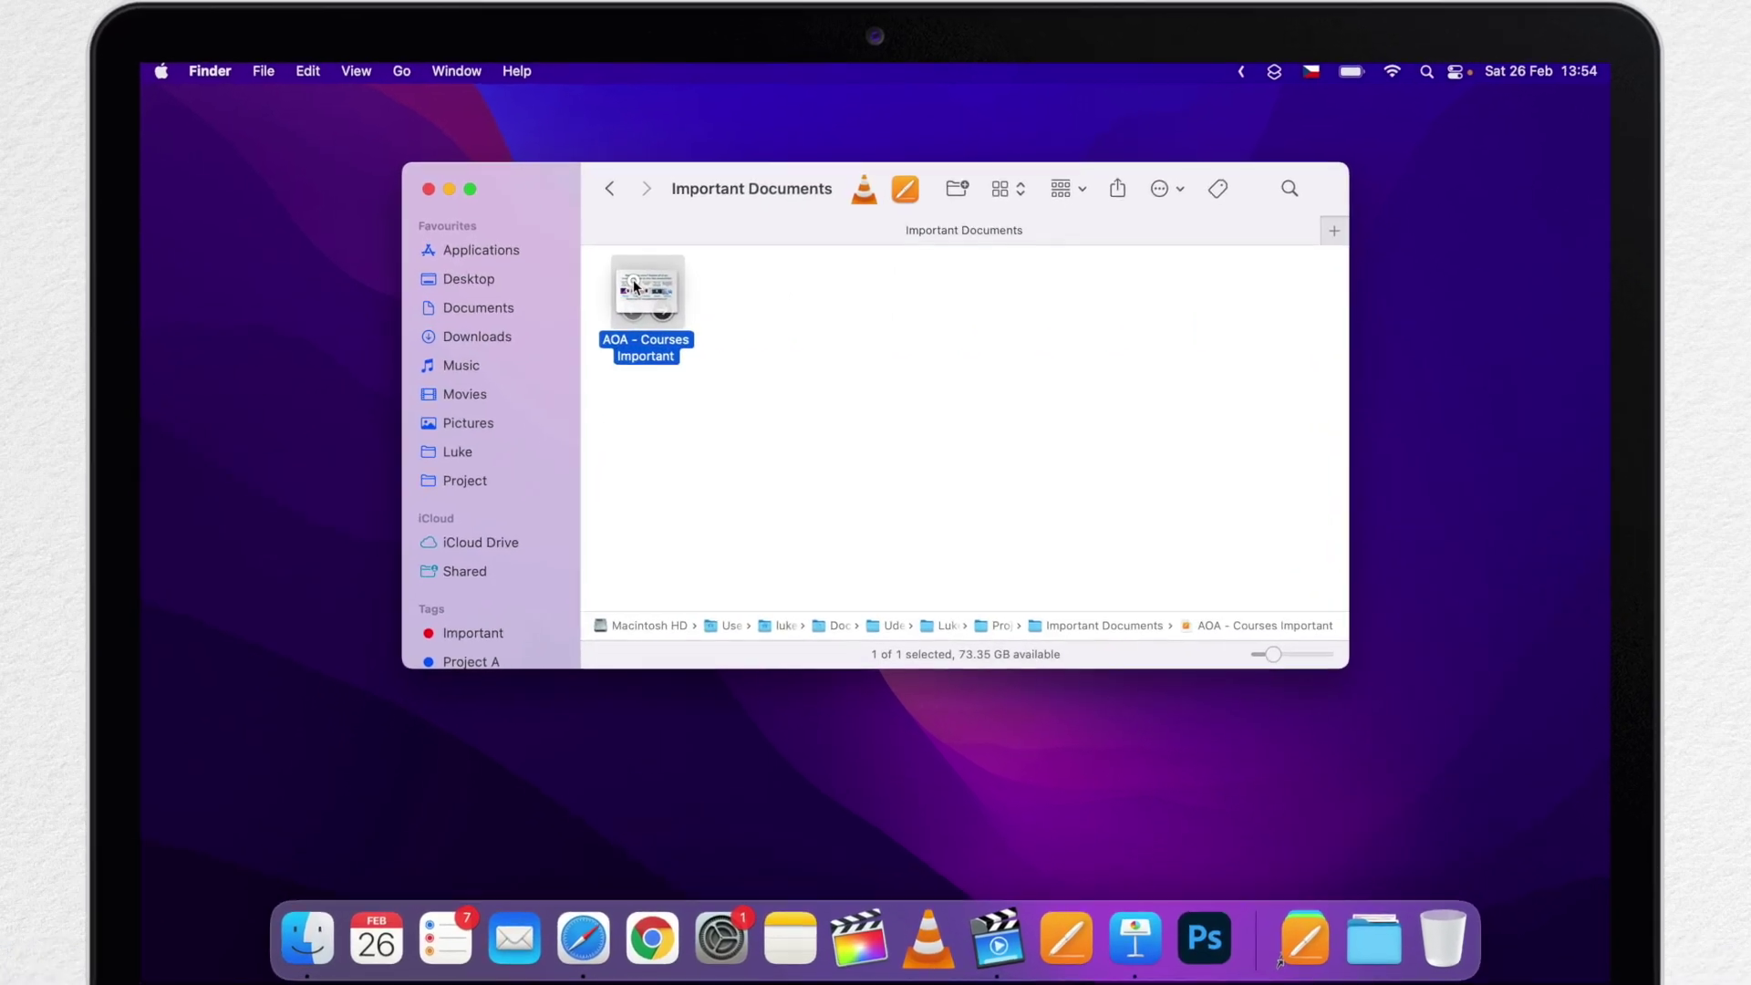
- Create an alias of AOA - Courses Important at the desktop's top-right corner
click(737, 287)
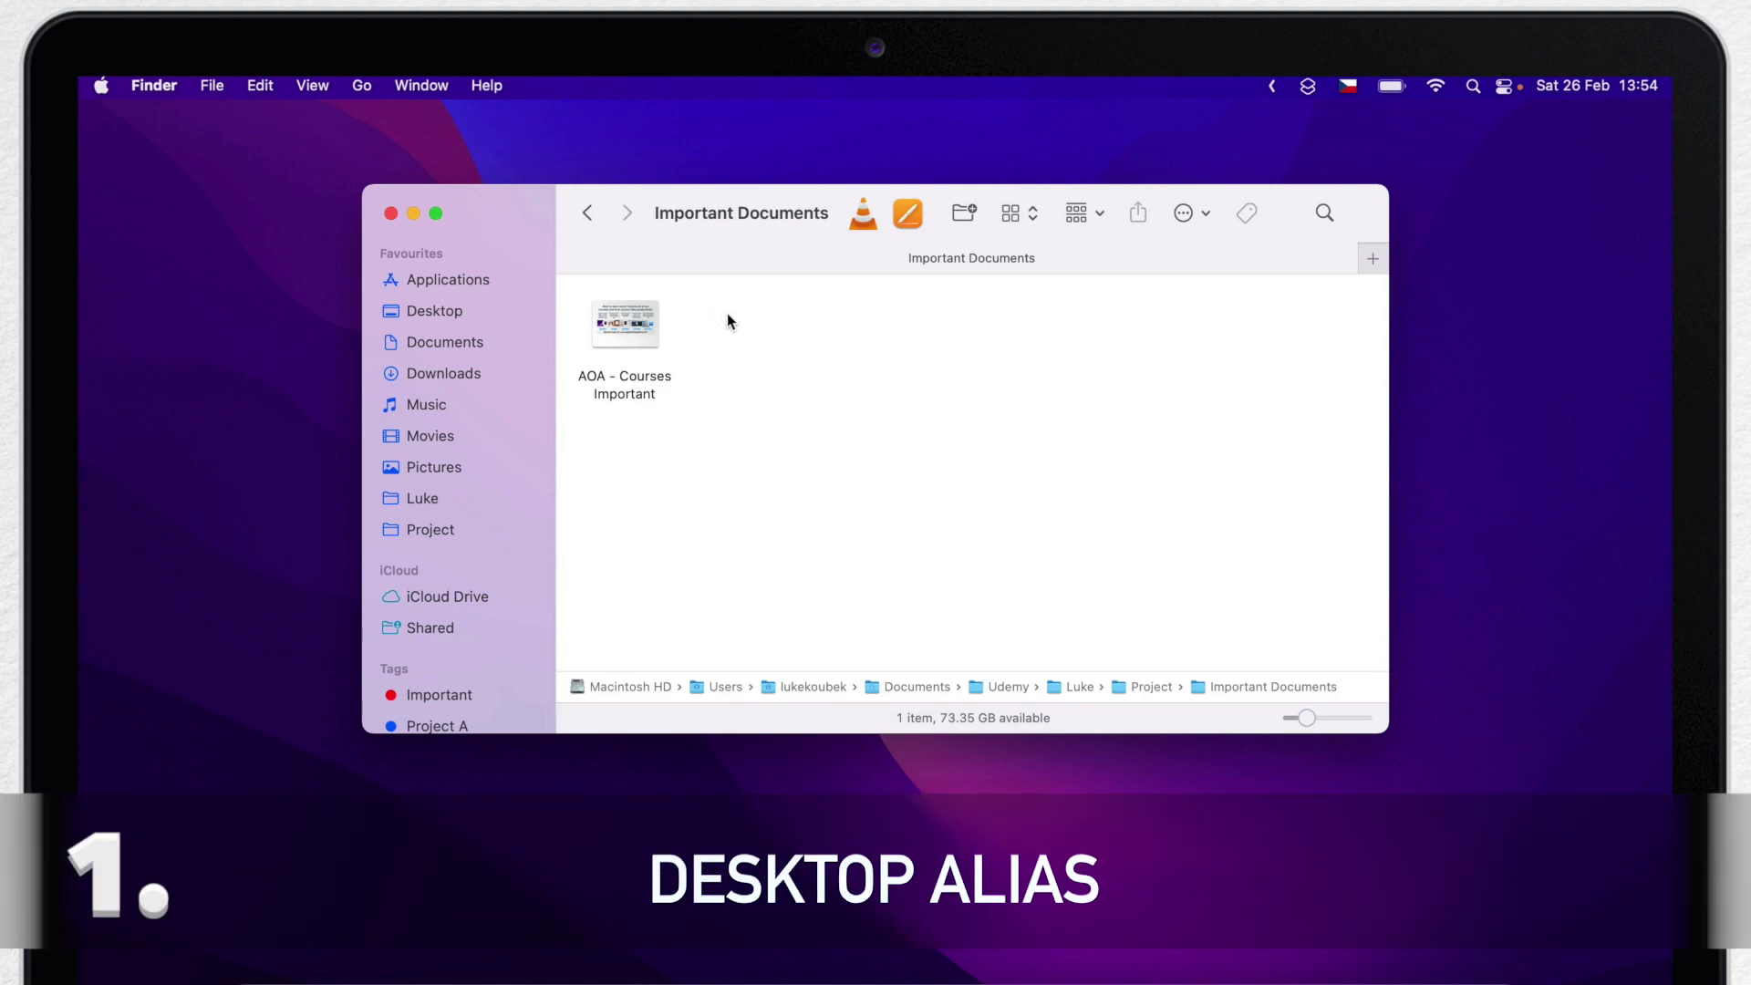
mouse_move(627, 312)
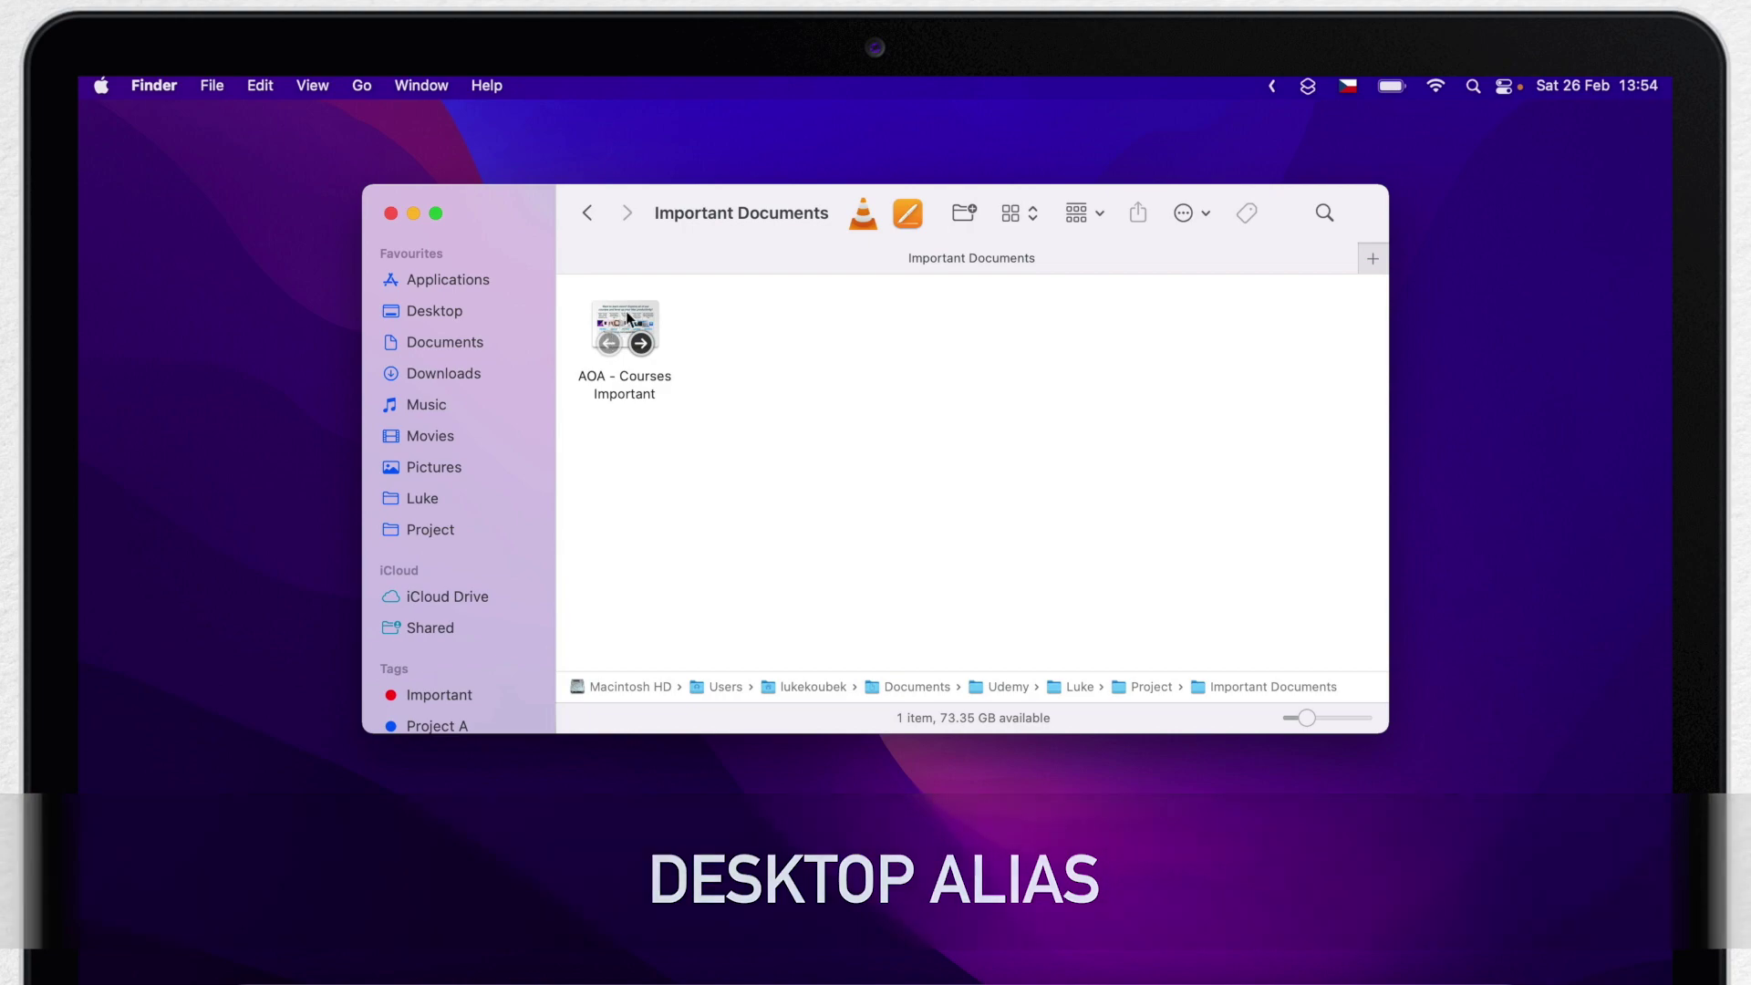
drag(626, 310, 1595, 148)
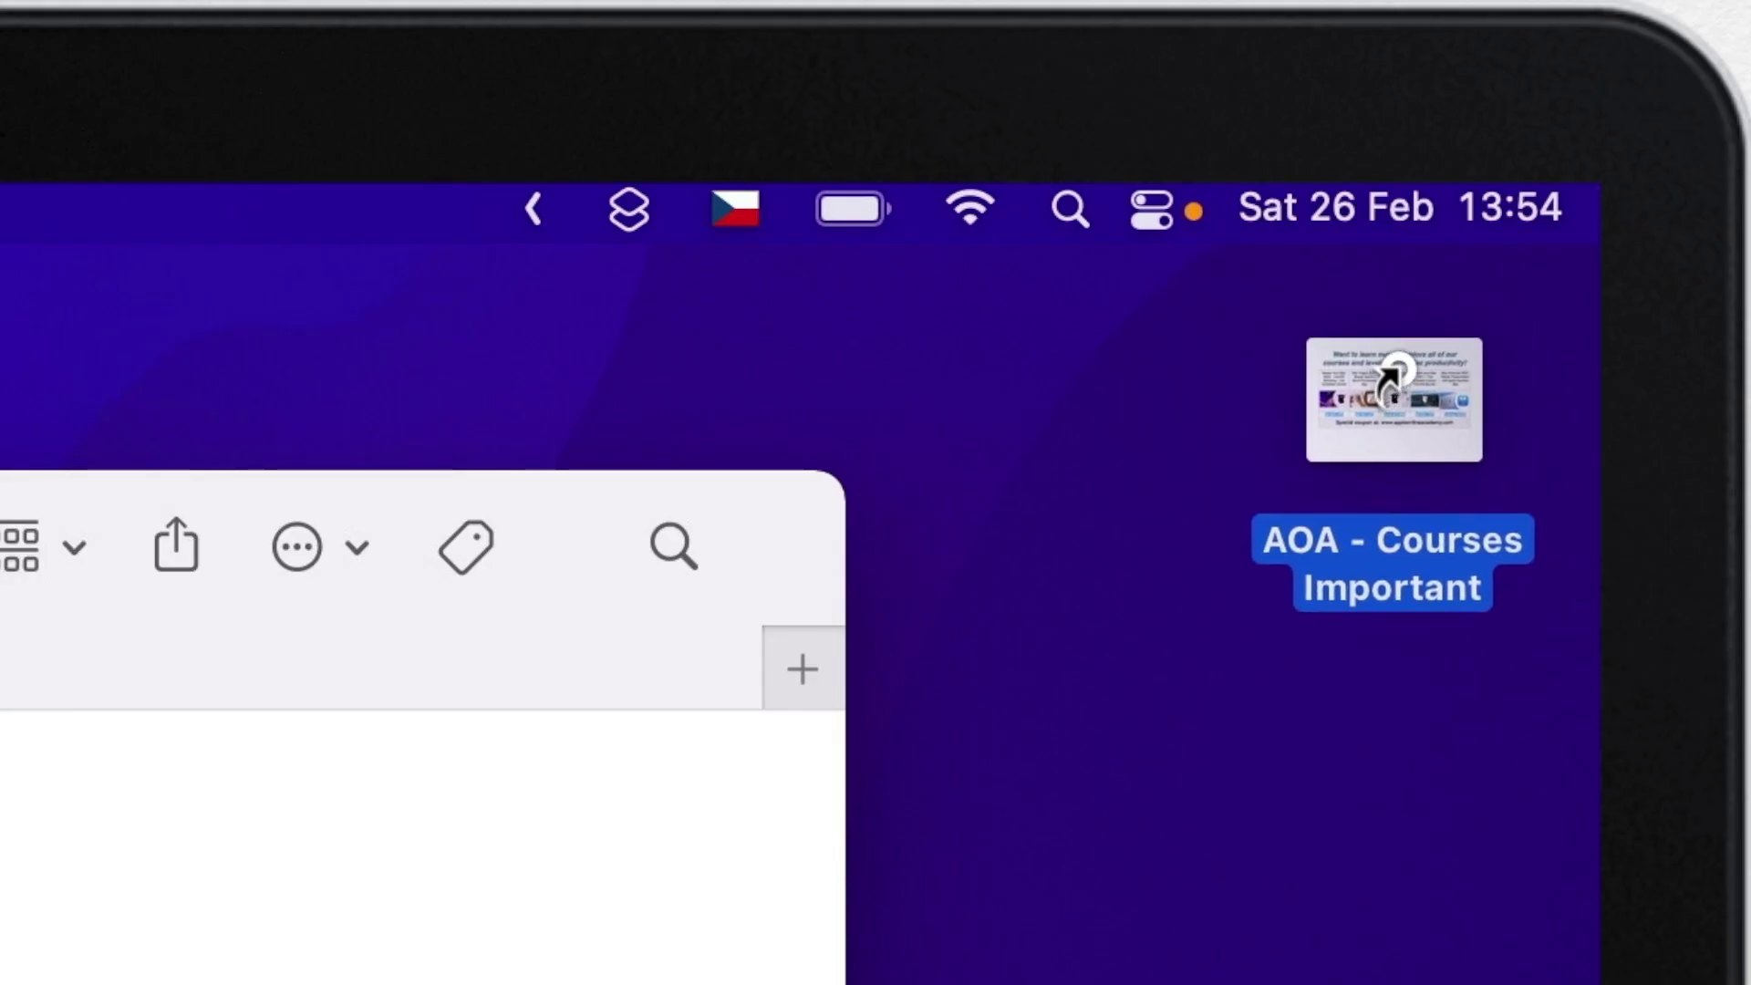
drag(1390, 377, 1399, 379)
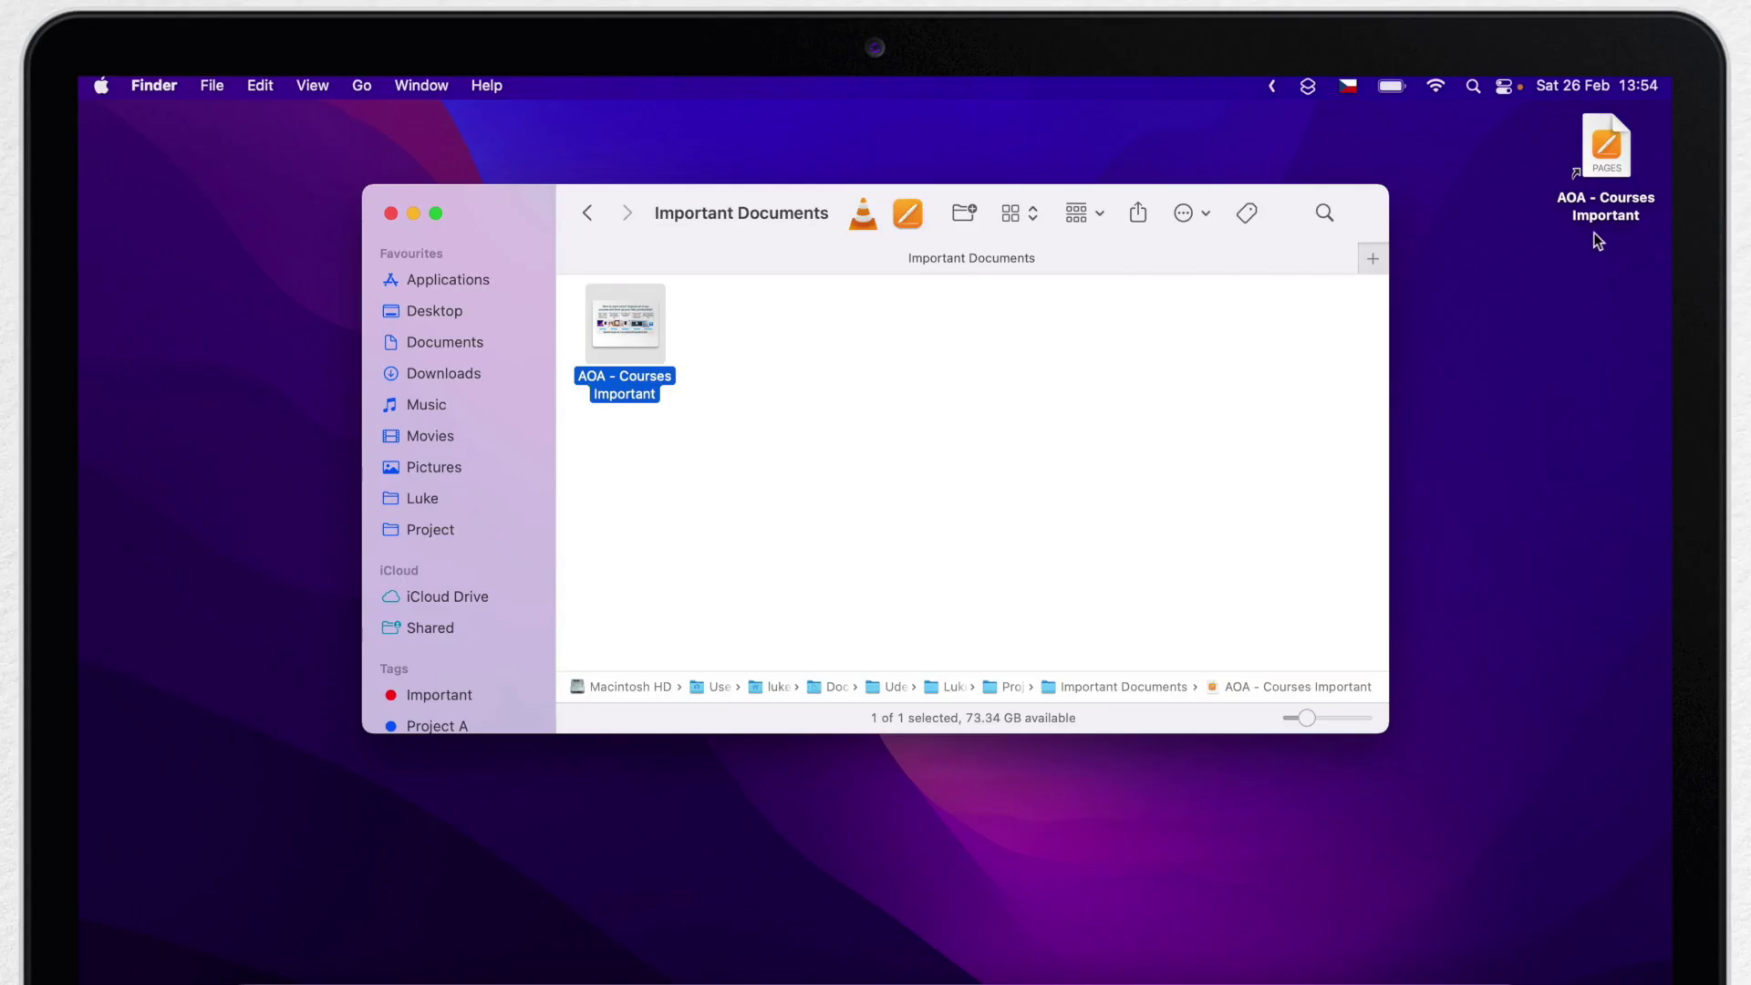
- Open the document from its desktop alias, then close Pages and the Important Documents window
double_click(1615, 146)
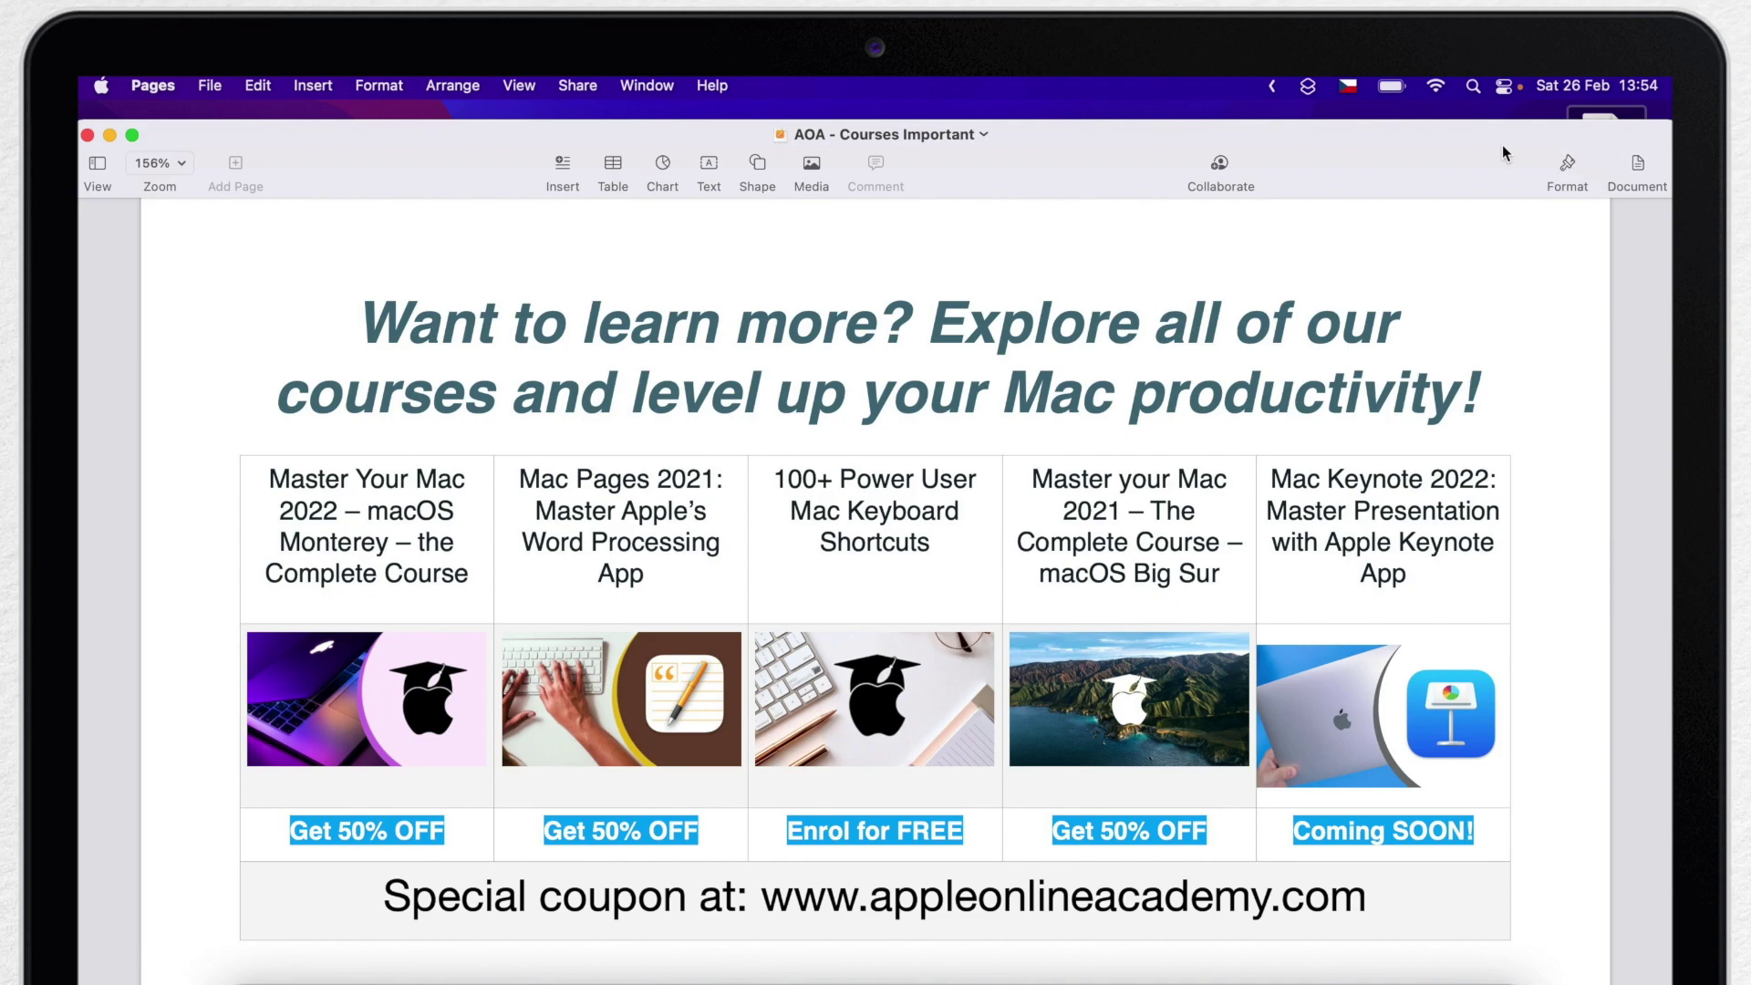
drag(1502, 152, 1502, 121)
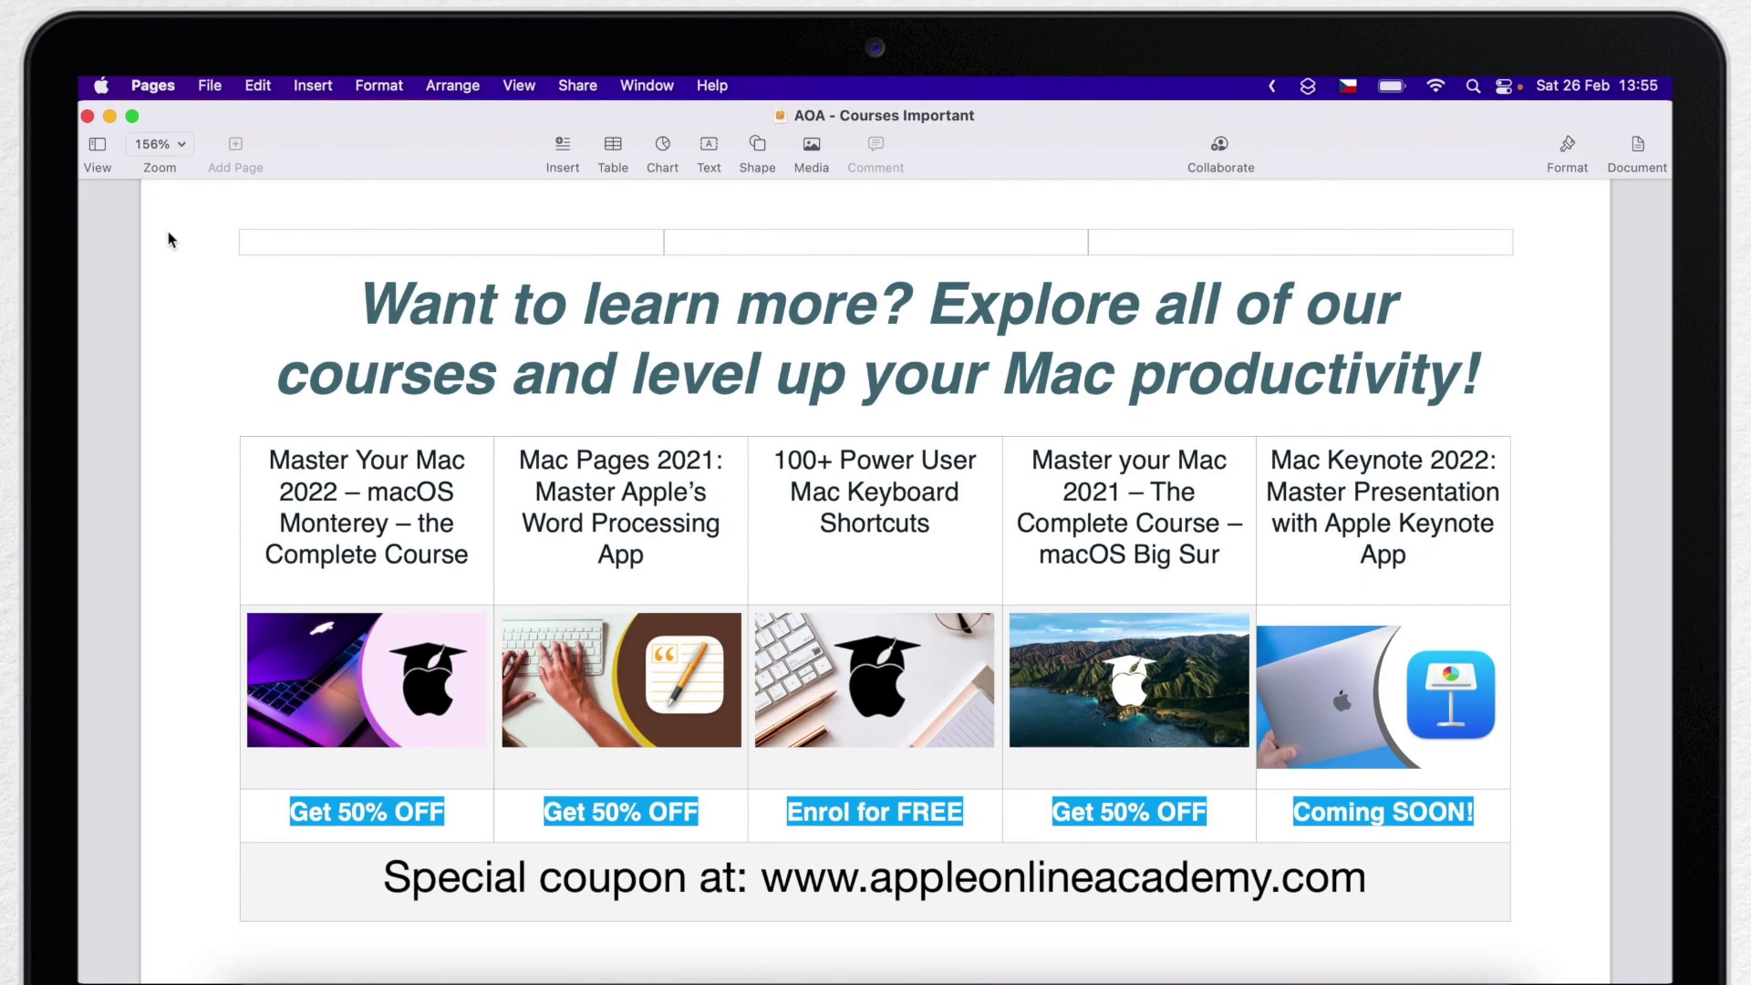
click(90, 116)
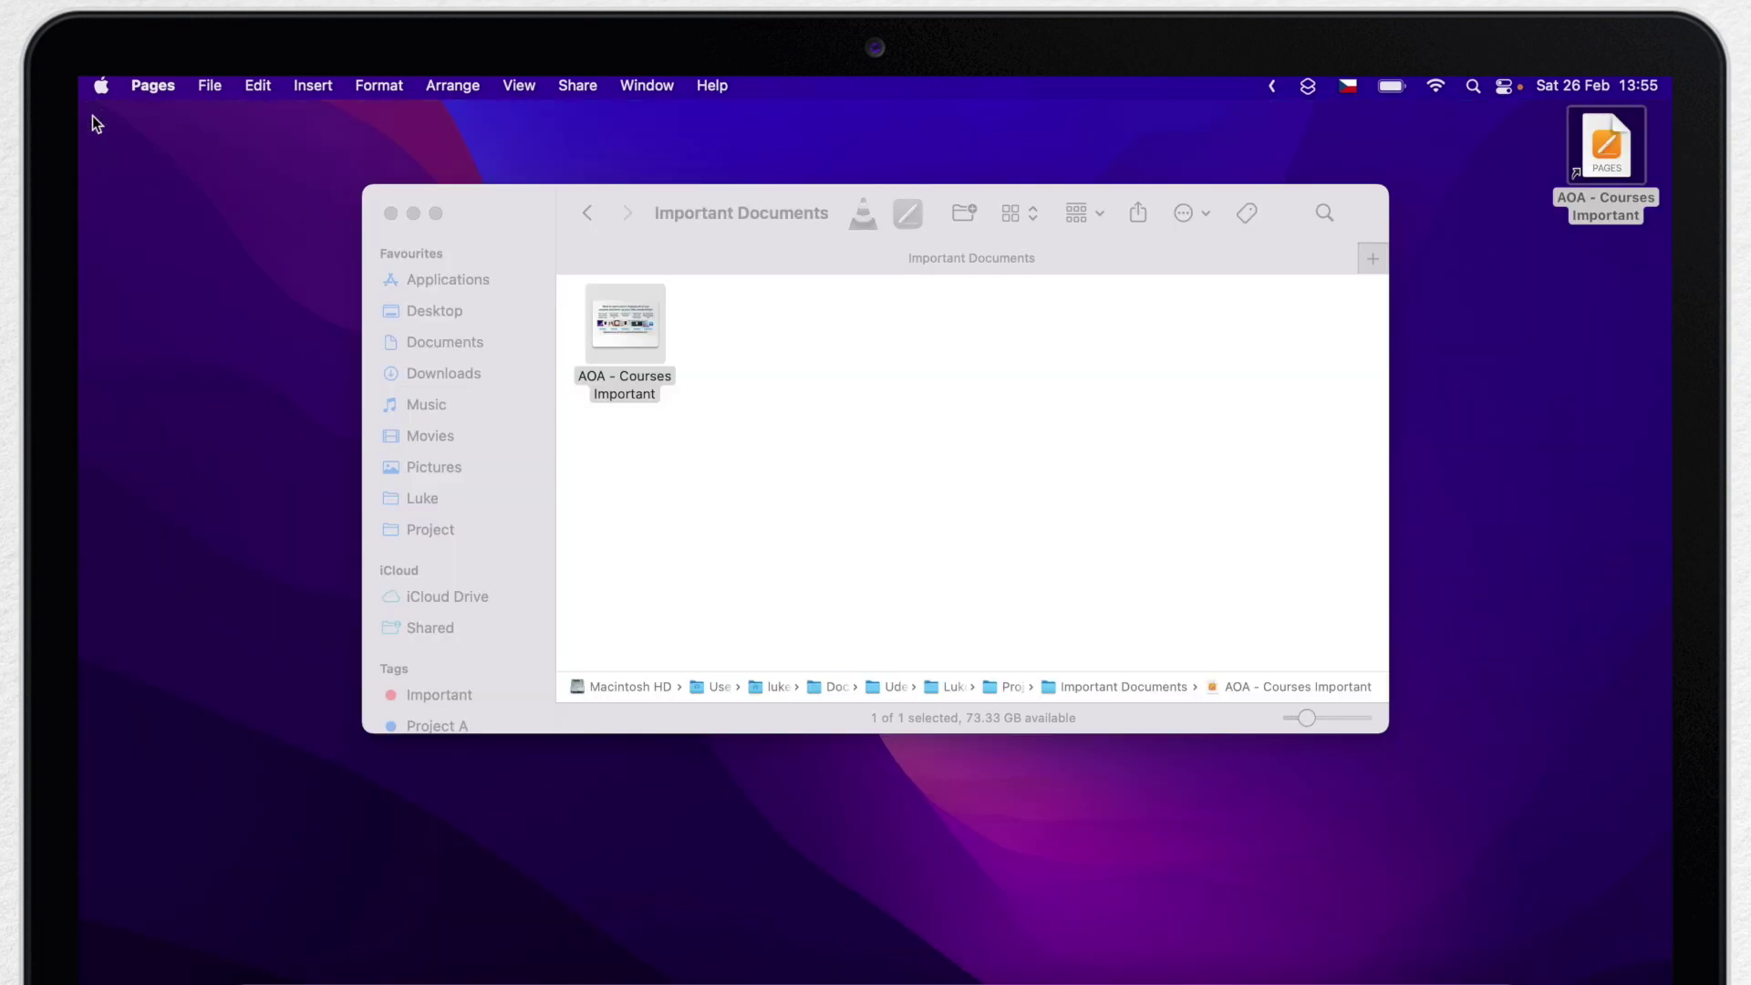
click(390, 214)
click(870, 363)
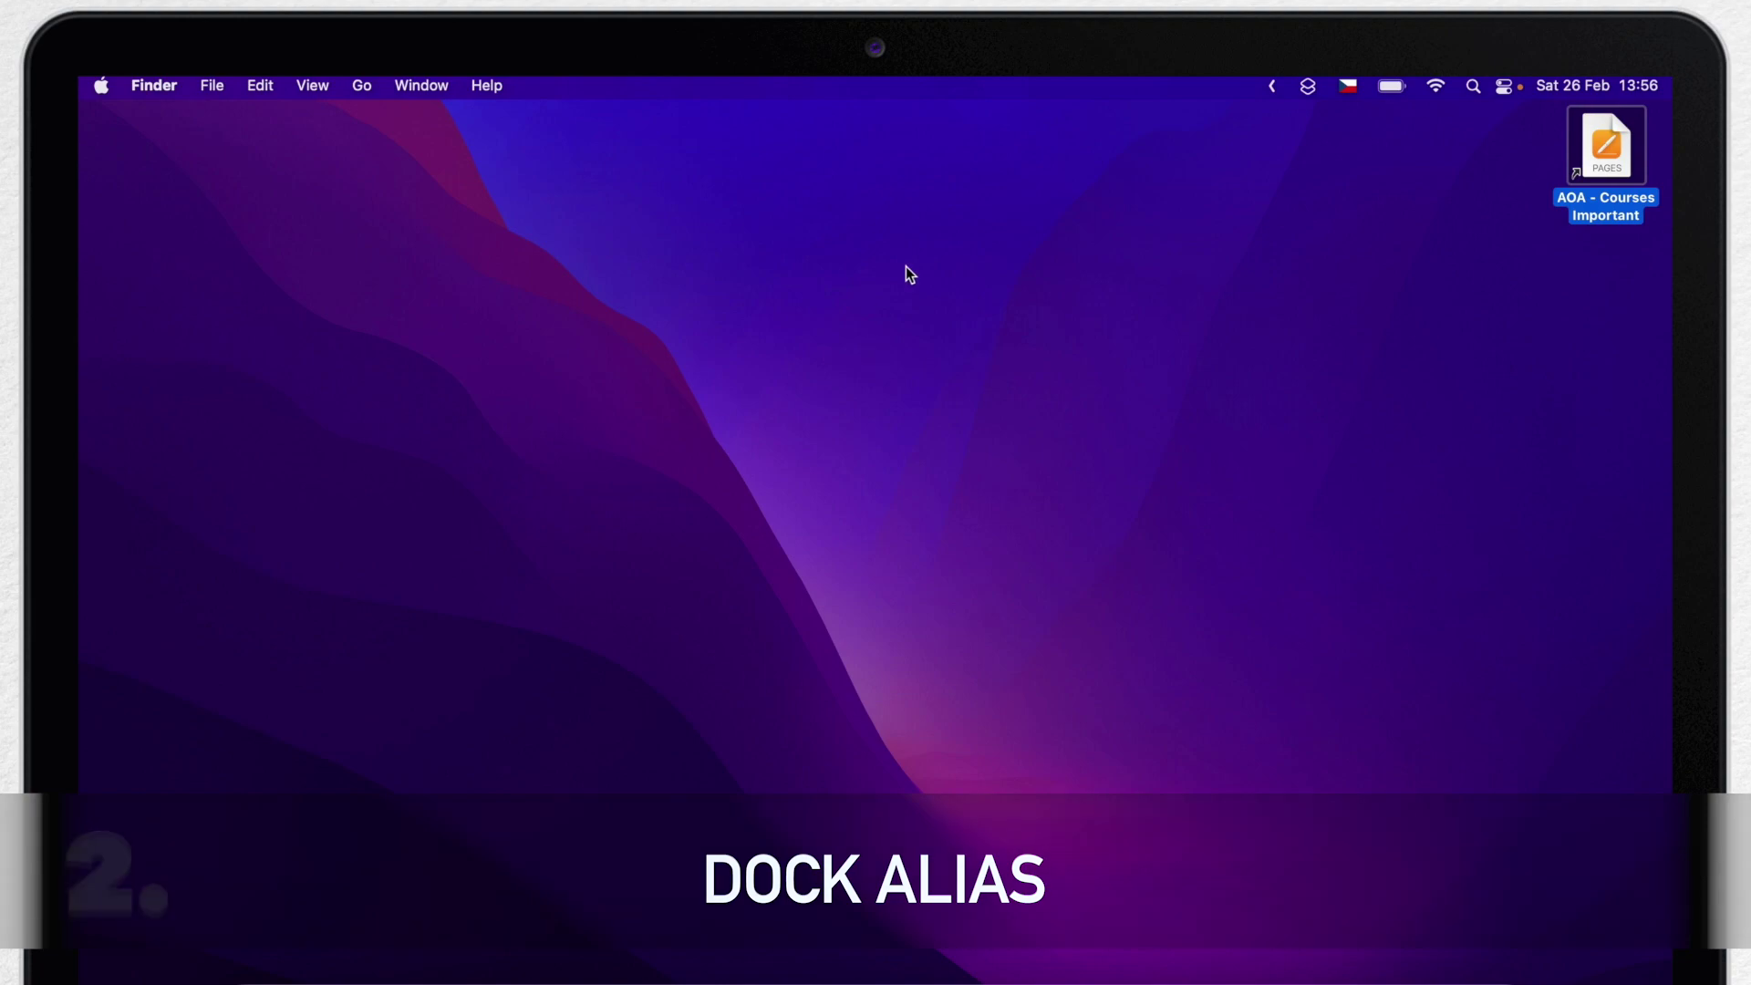
- Add the AOA document to the Dock from its desktop alias, open it there, and close it
drag(1595, 149, 1109, 984)
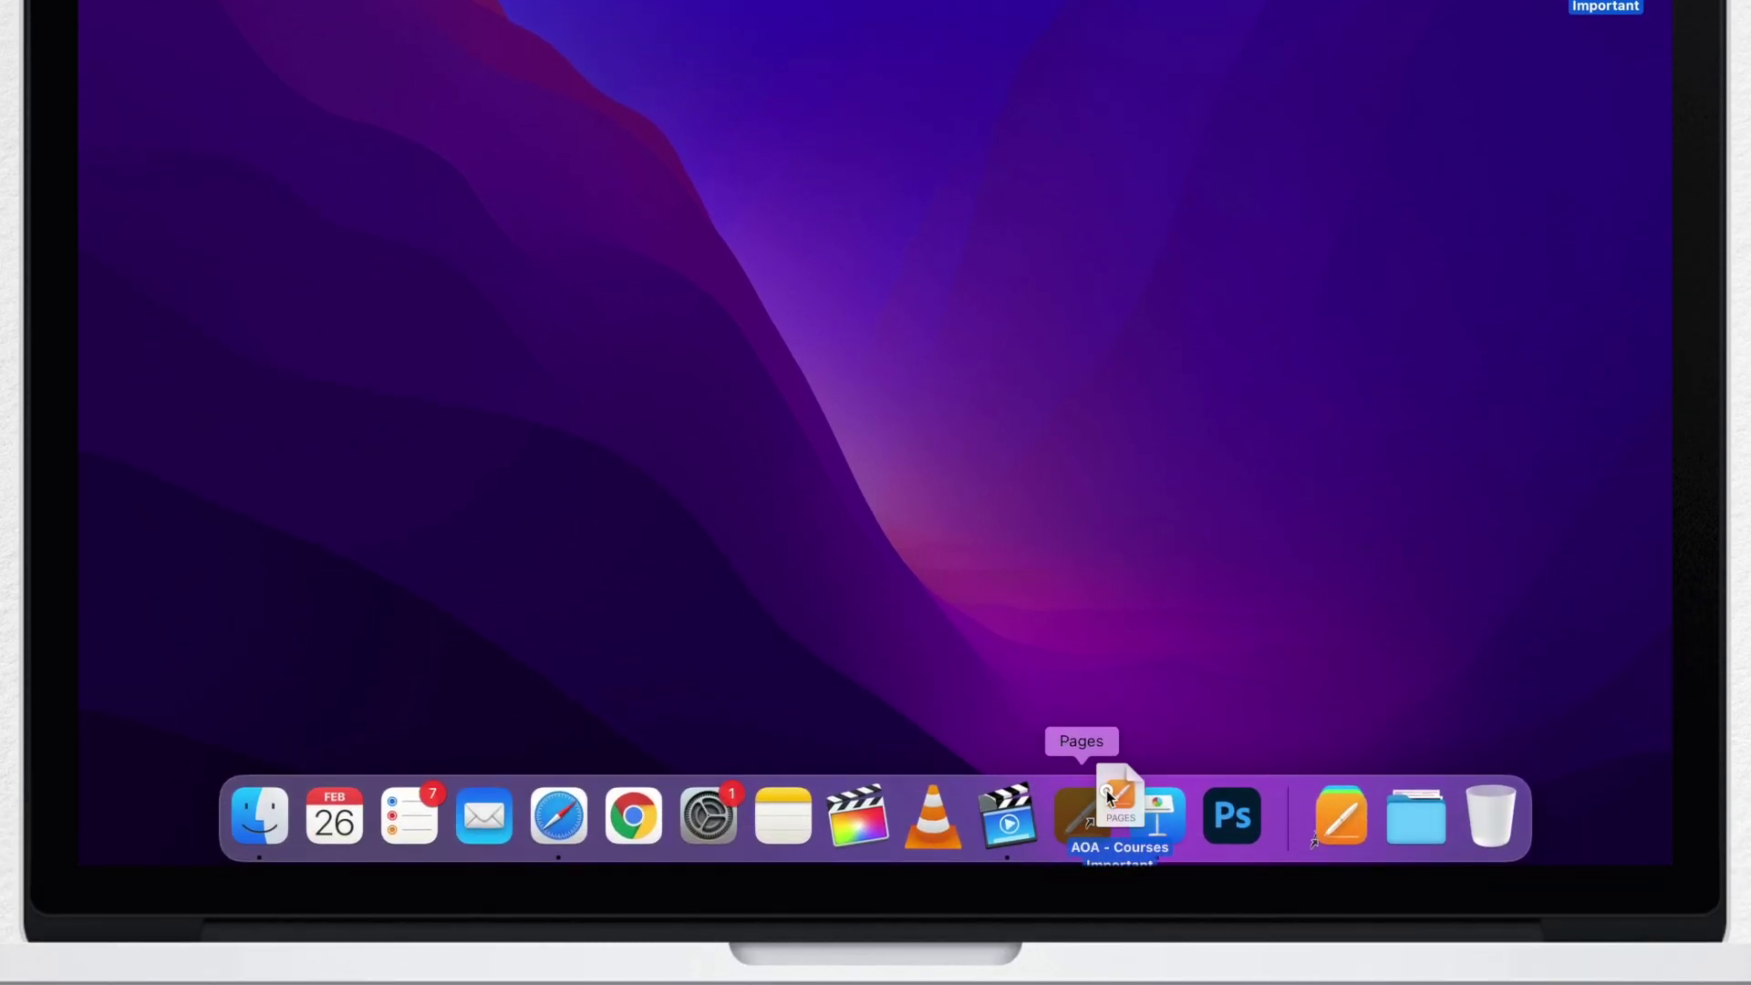
drag(1109, 796, 1384, 818)
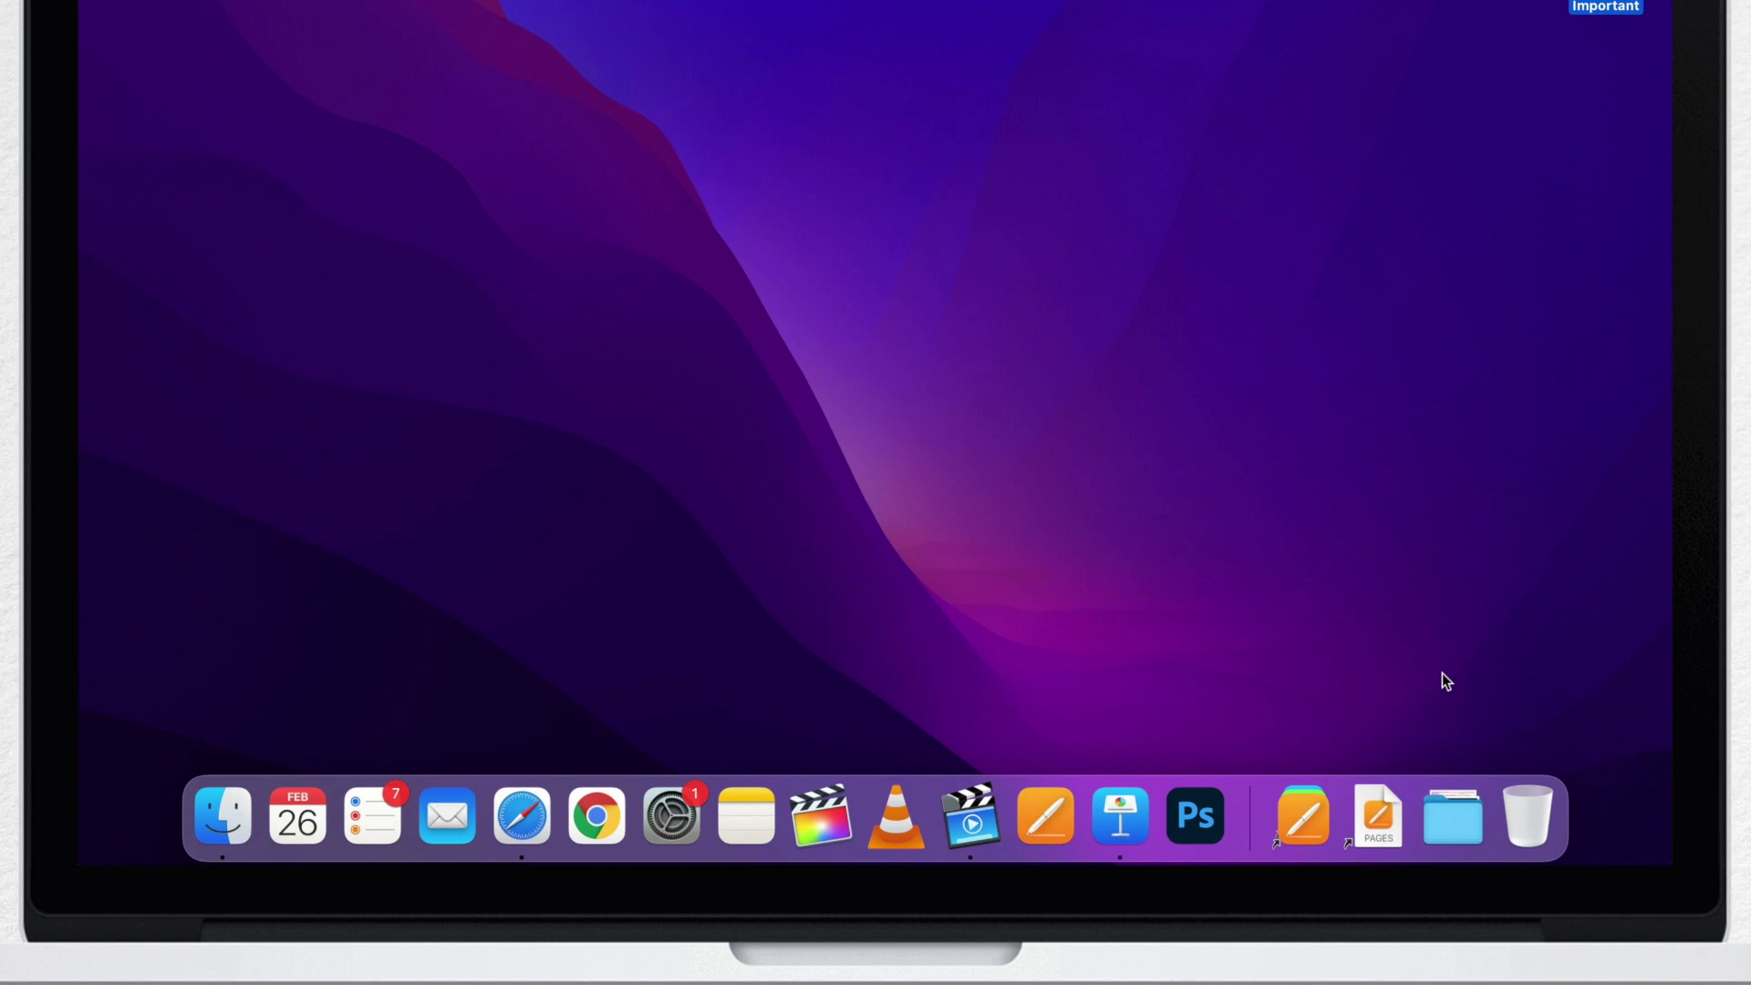
click(1376, 815)
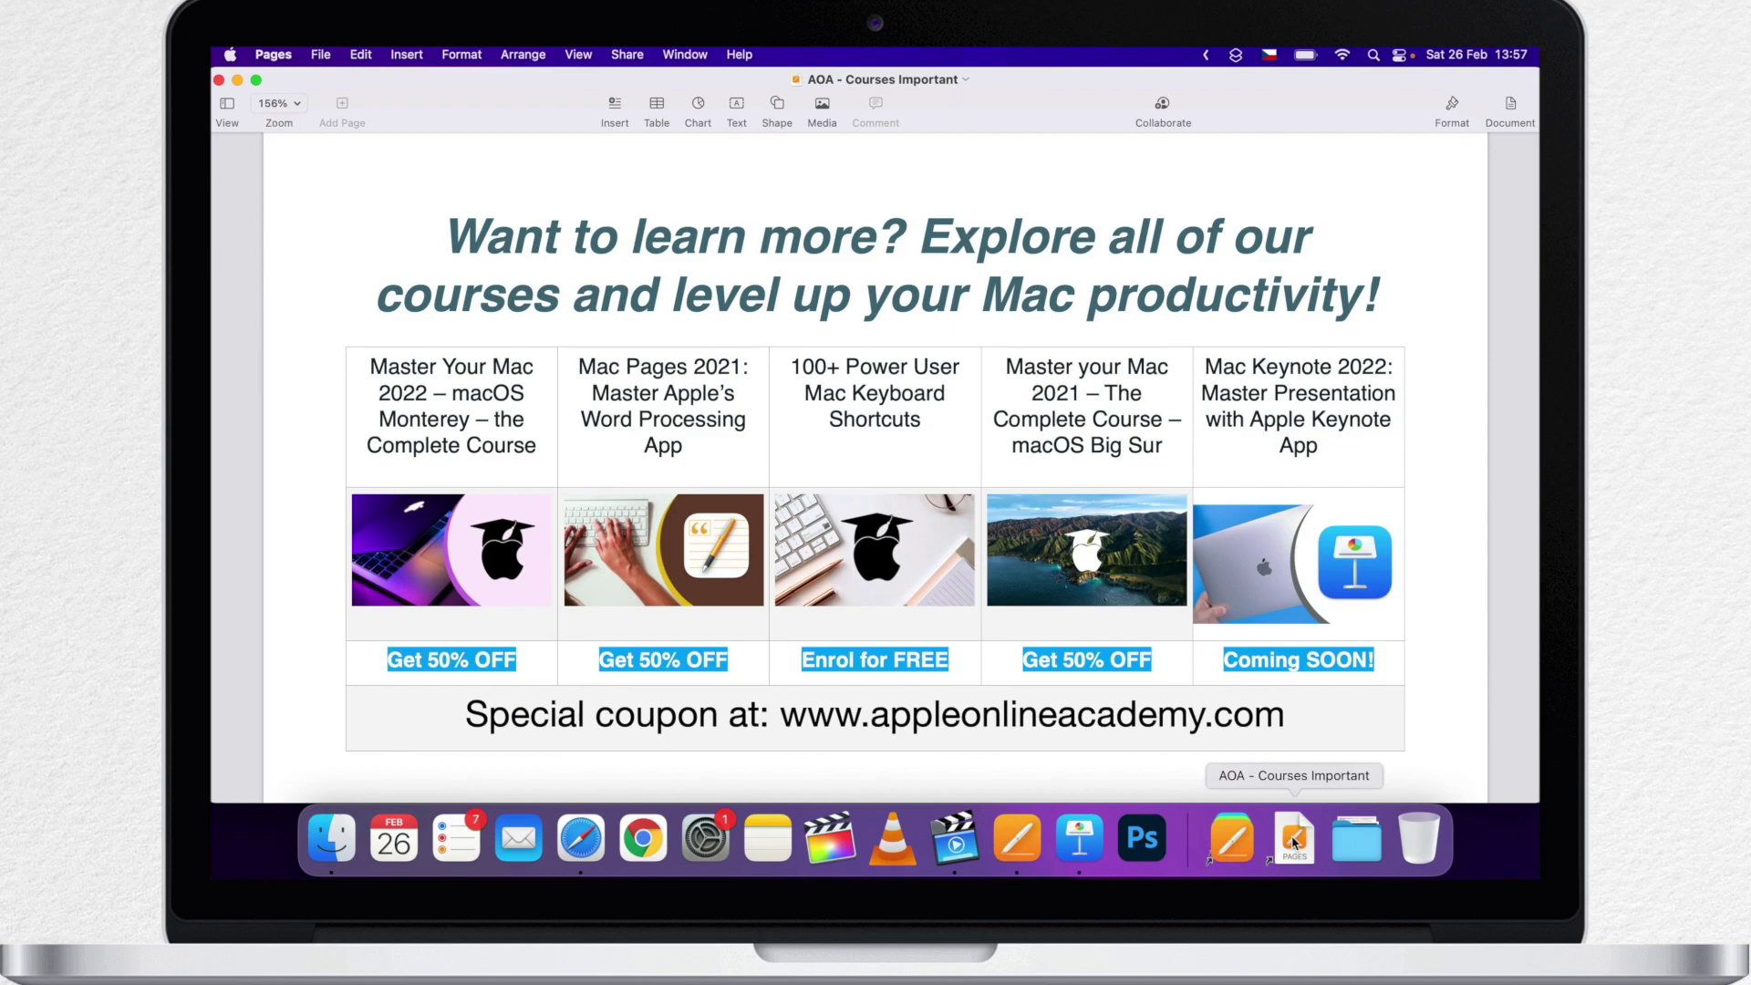
click(218, 80)
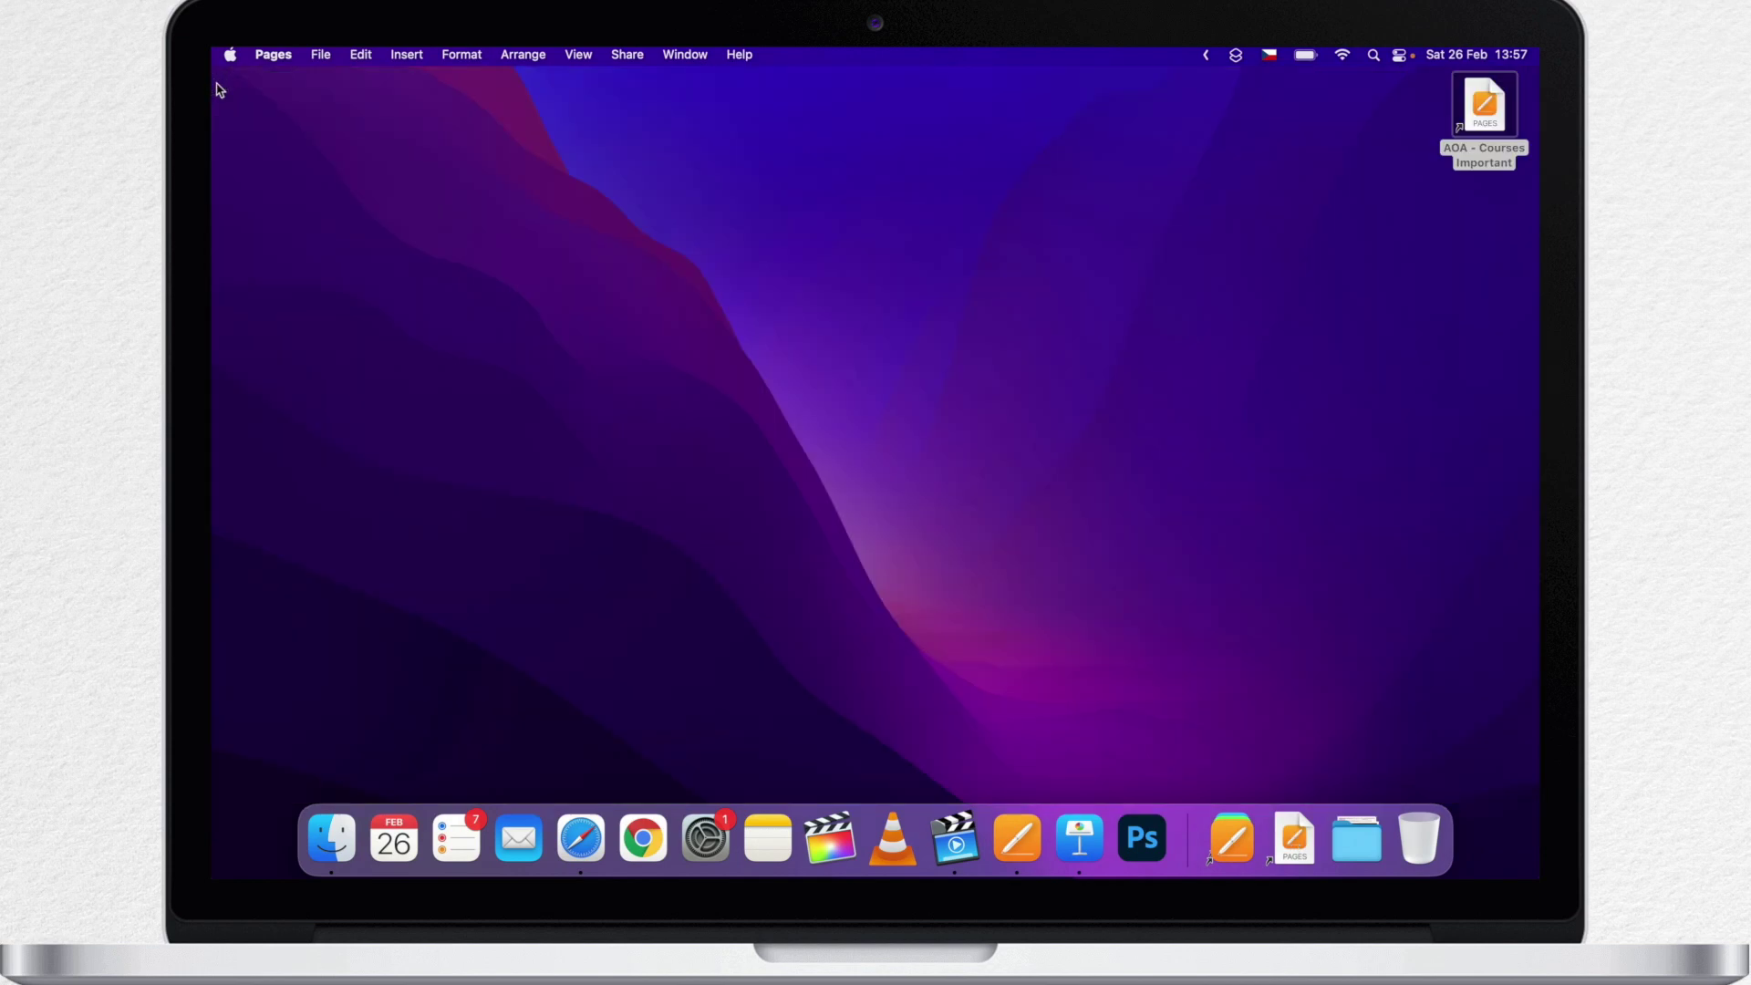
- Check the Productivity Apps stack, drag the AOA item off the Dock, and bin the desktop alias
click(1245, 837)
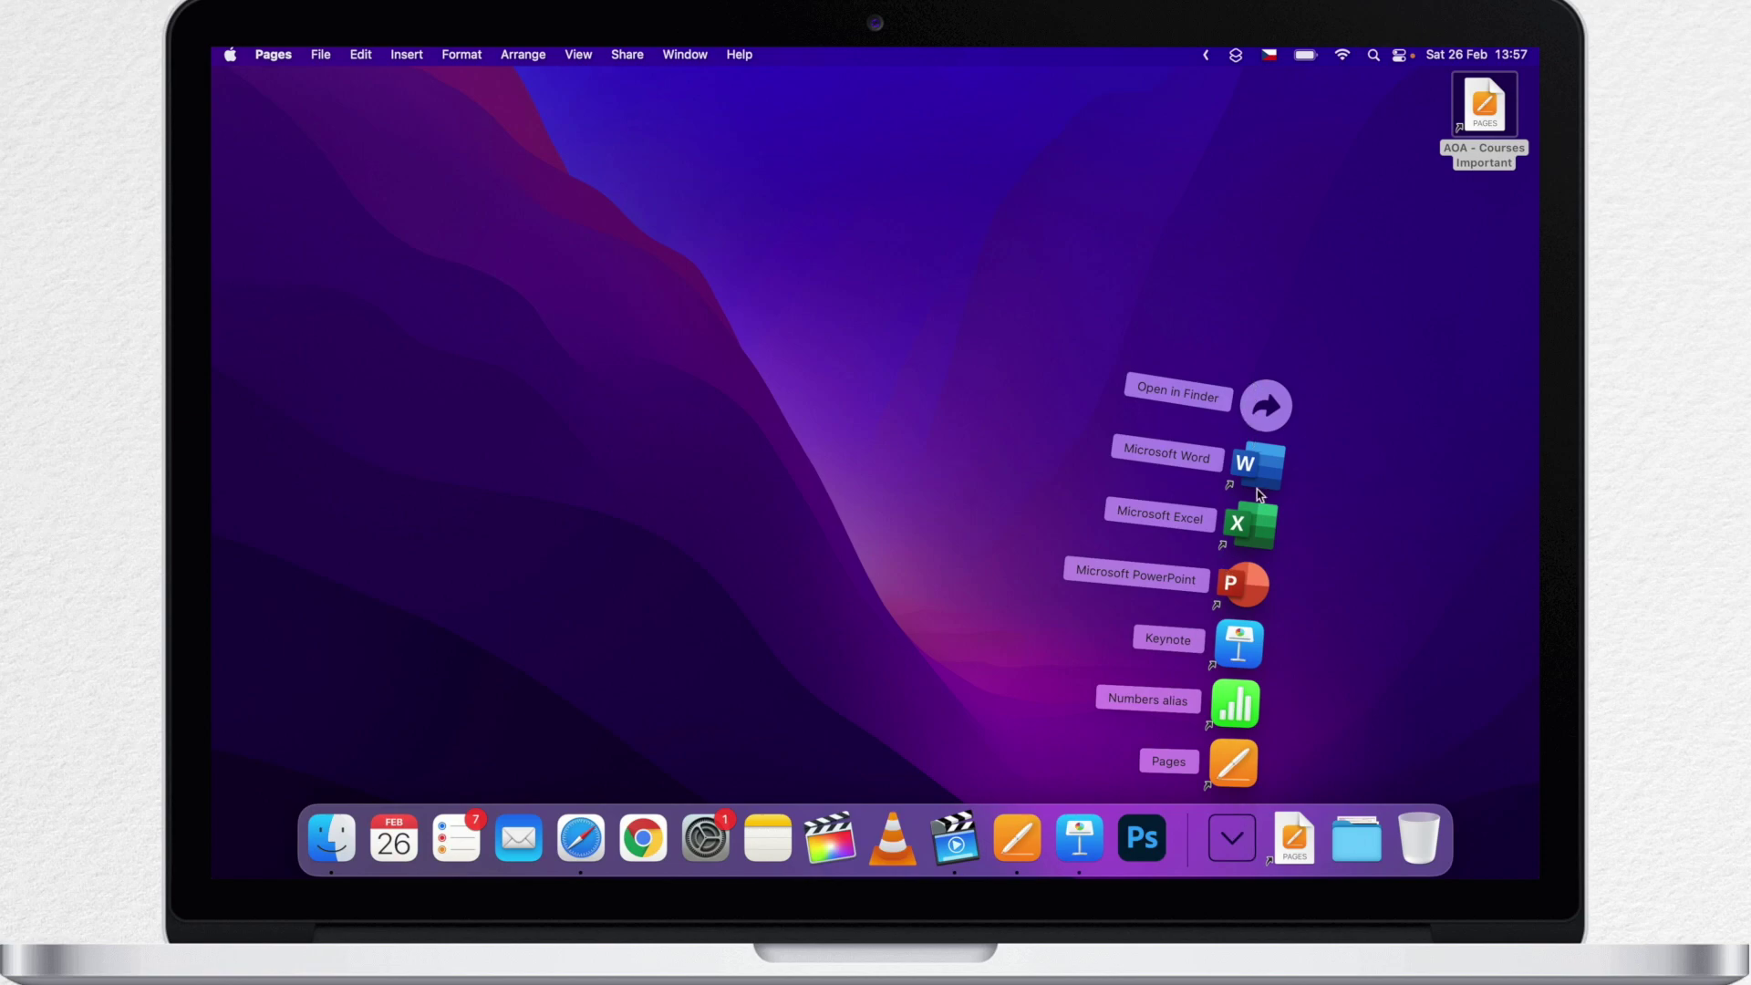
click(1239, 843)
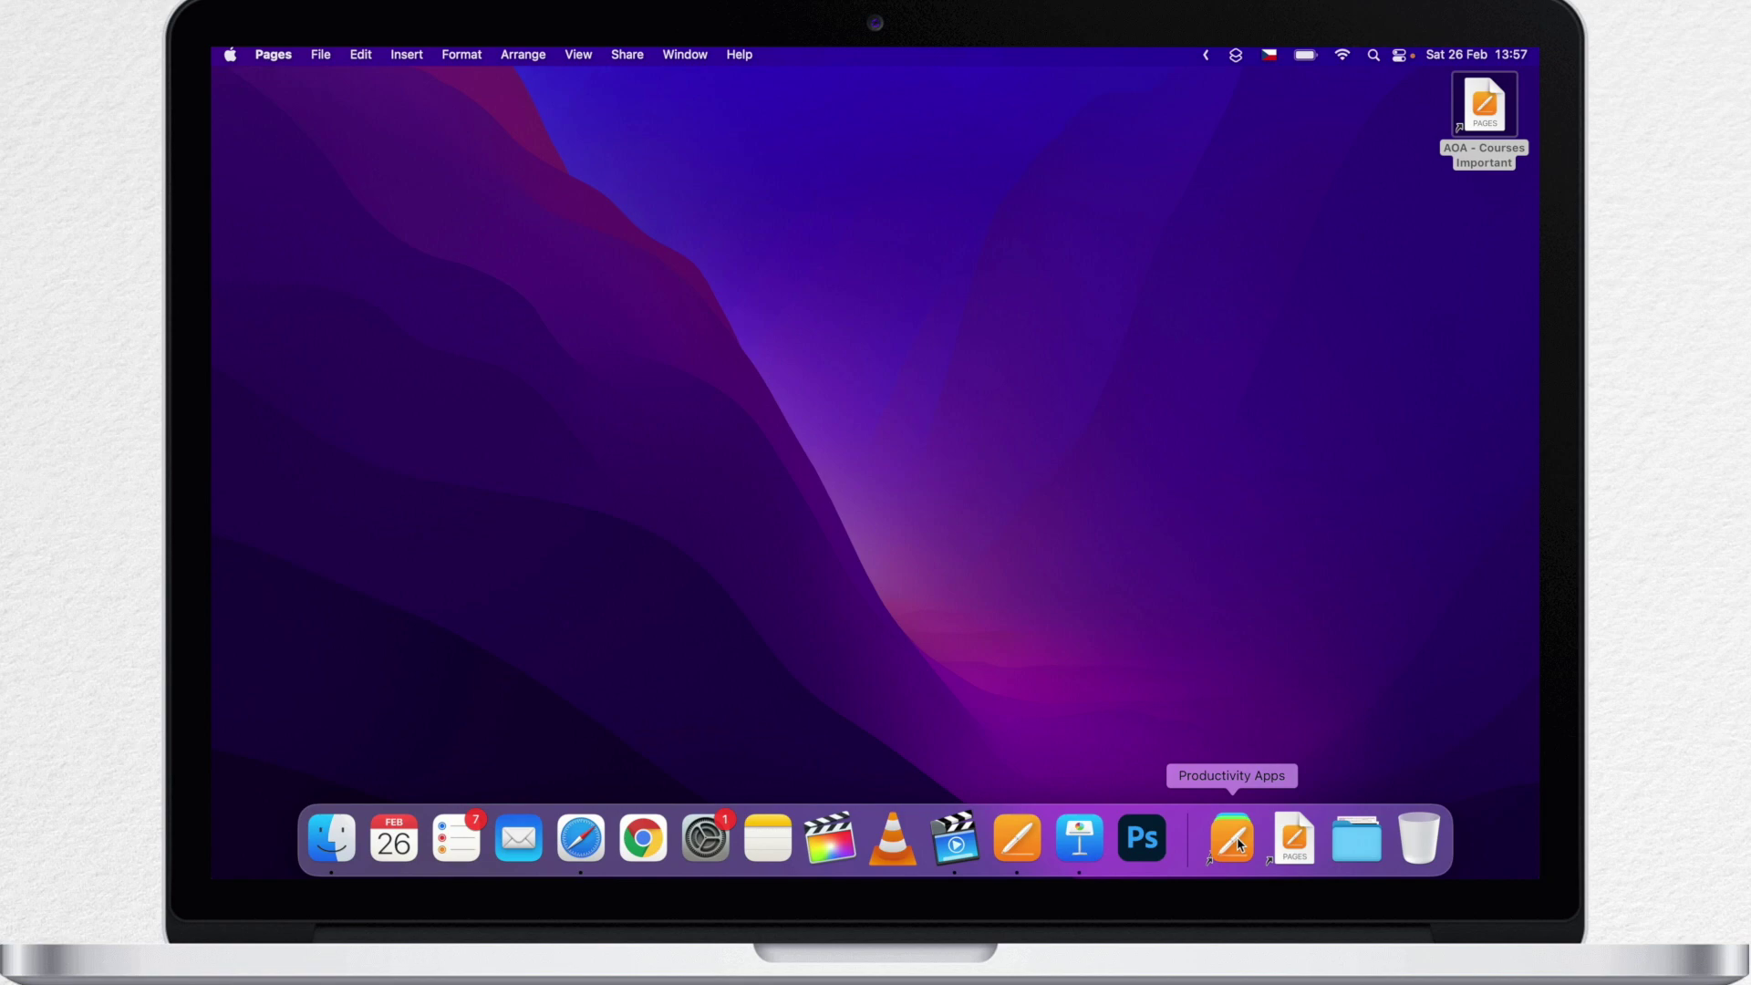
drag(1299, 840, 1332, 595)
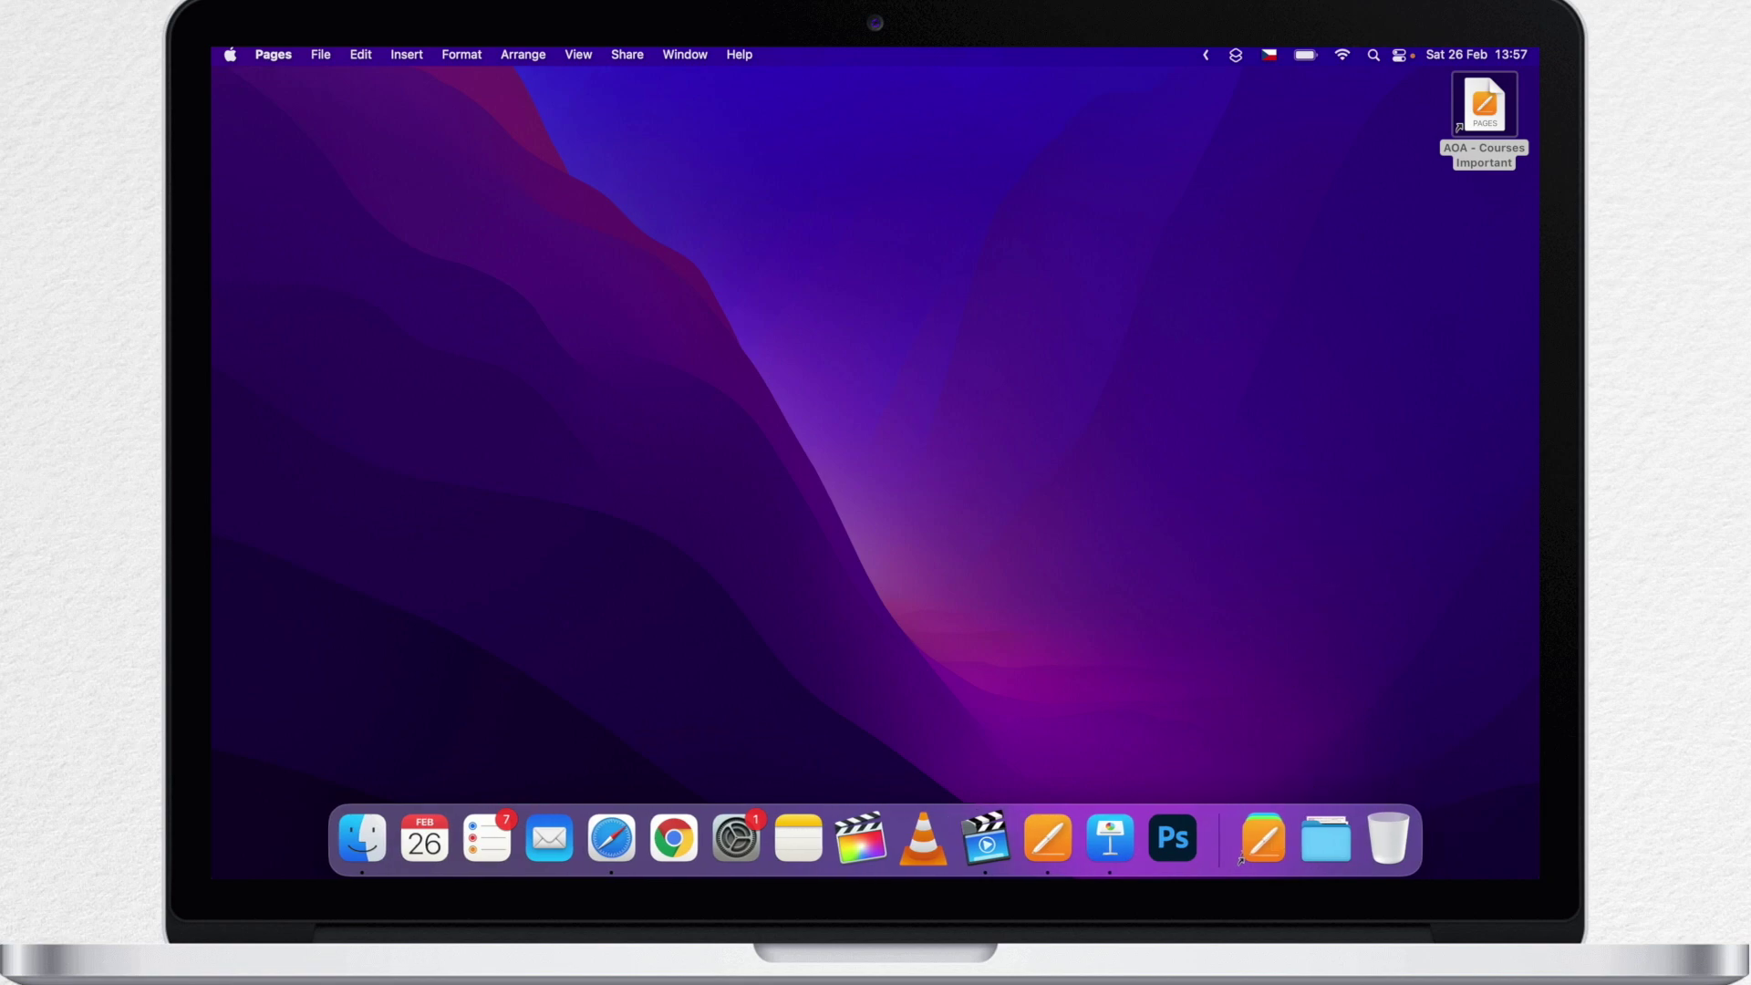
drag(1492, 94, 1398, 842)
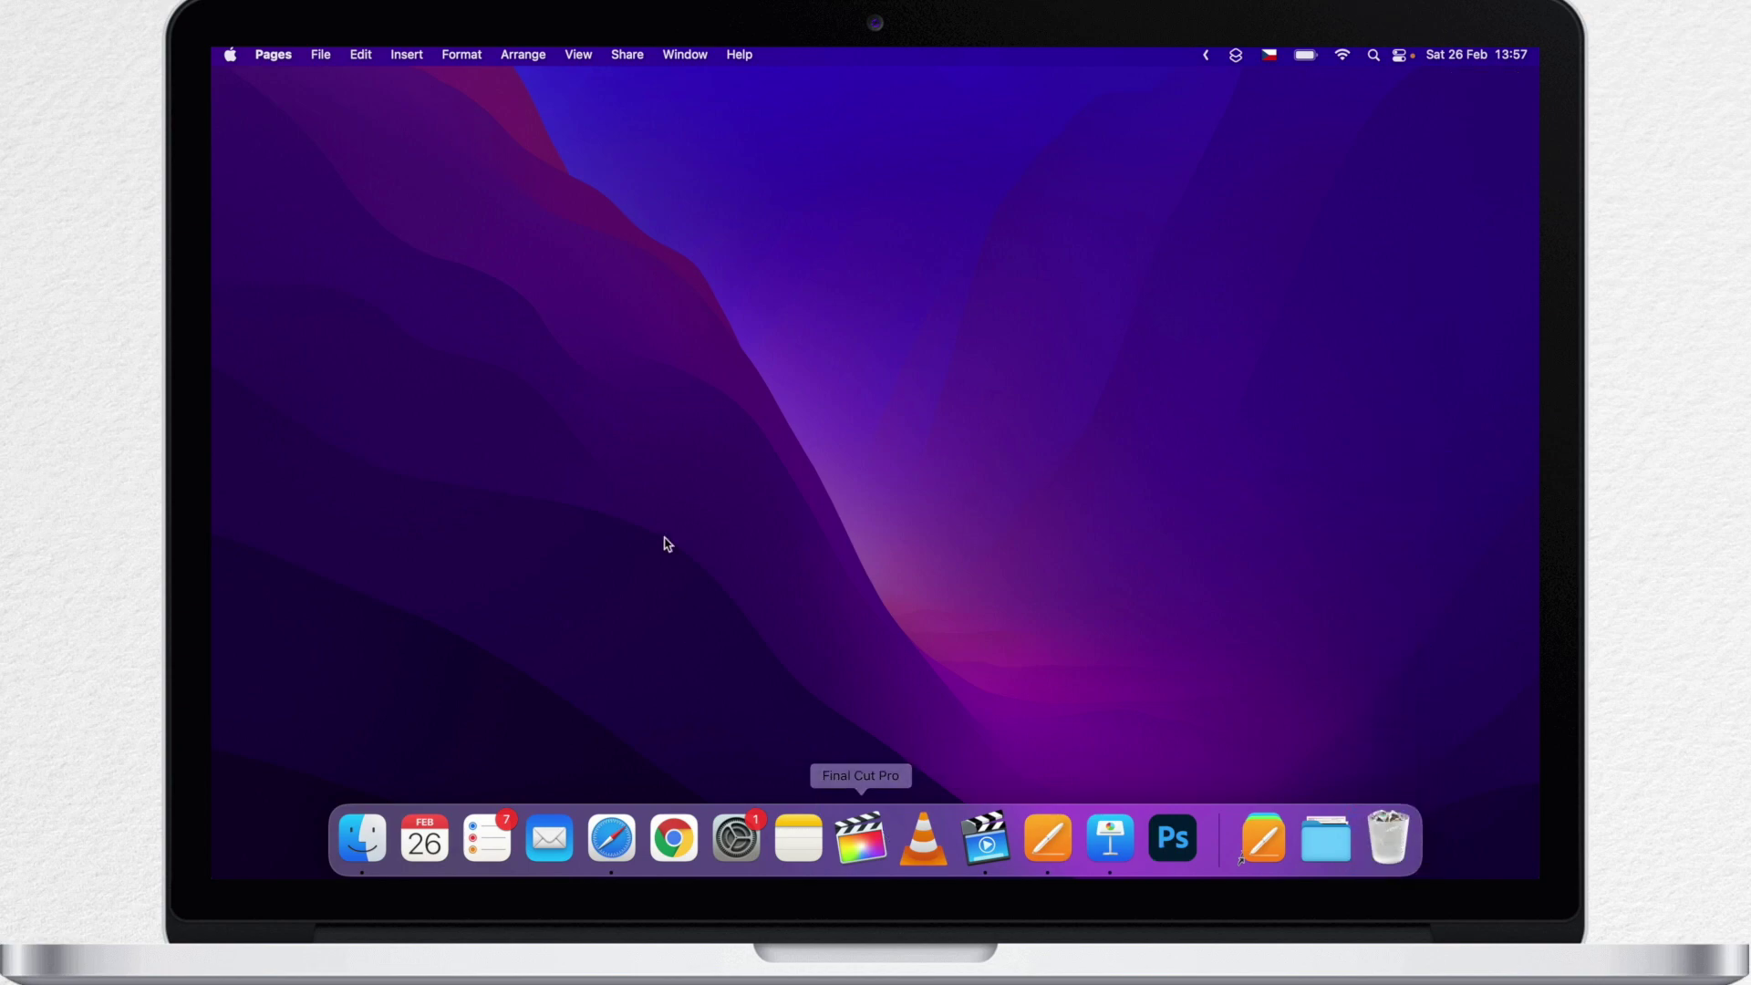
- Finish binning the alias, then open AOA - Courses Important via Spotlight search 'AOA -' and close it
click(770, 441)
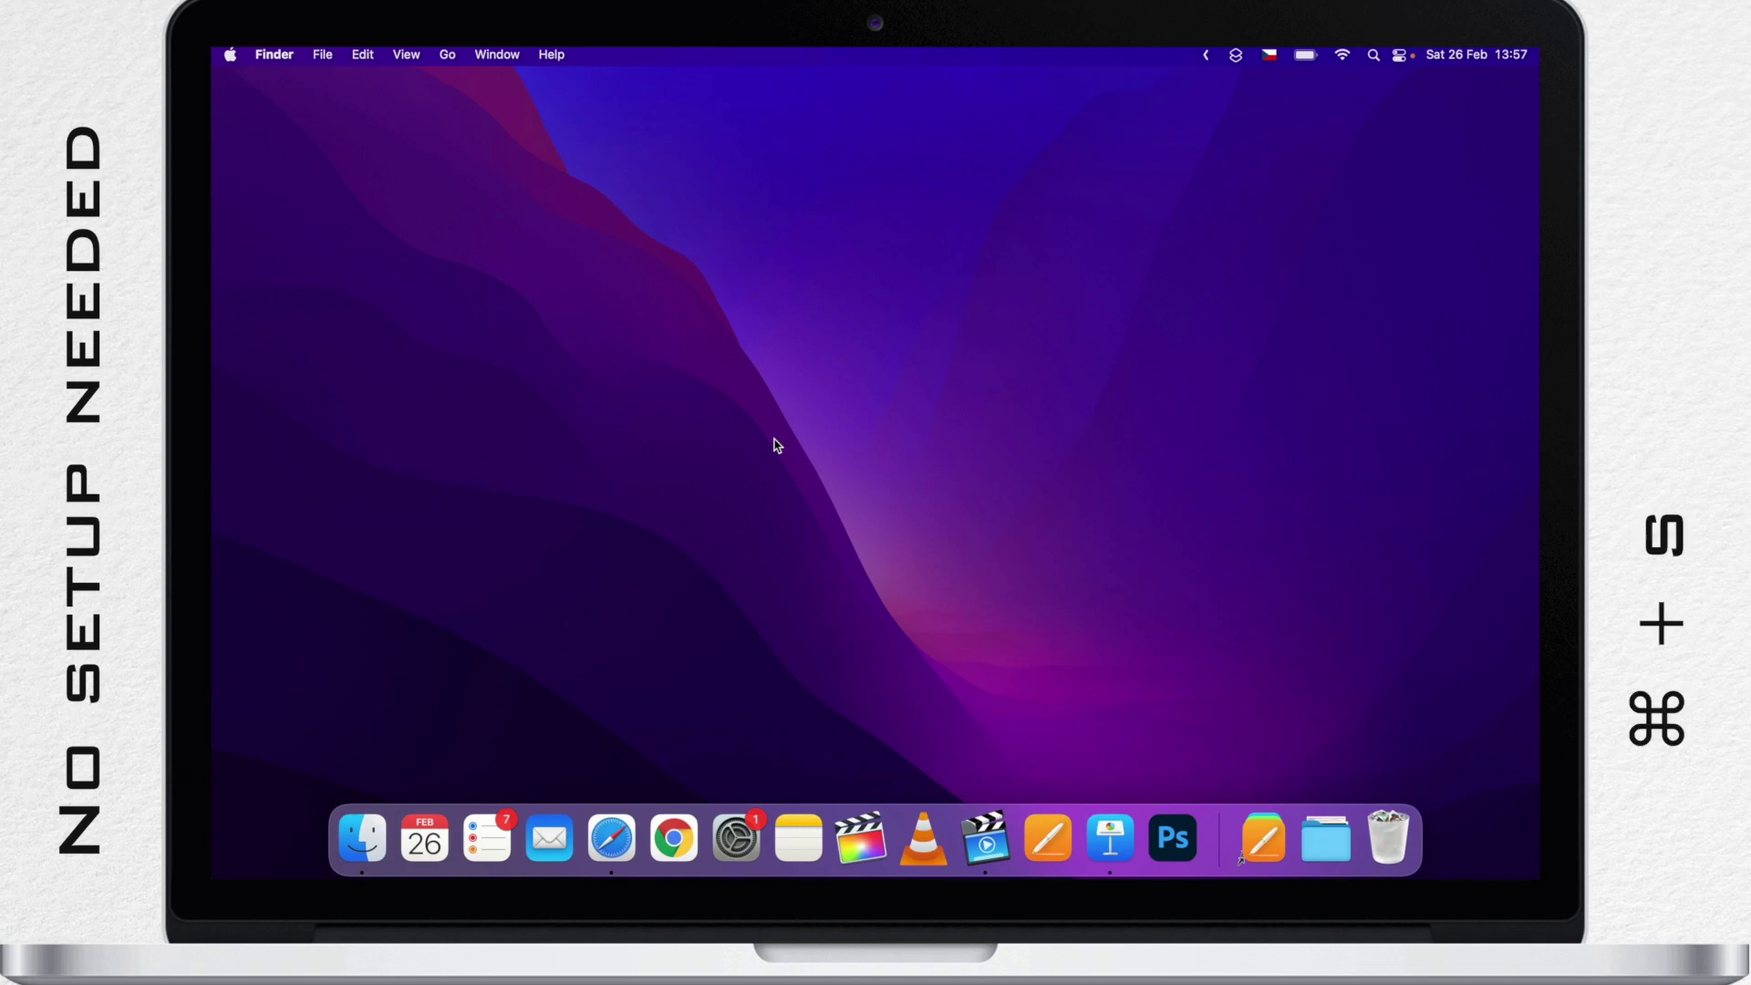
key(super+space)
text(AOA -)
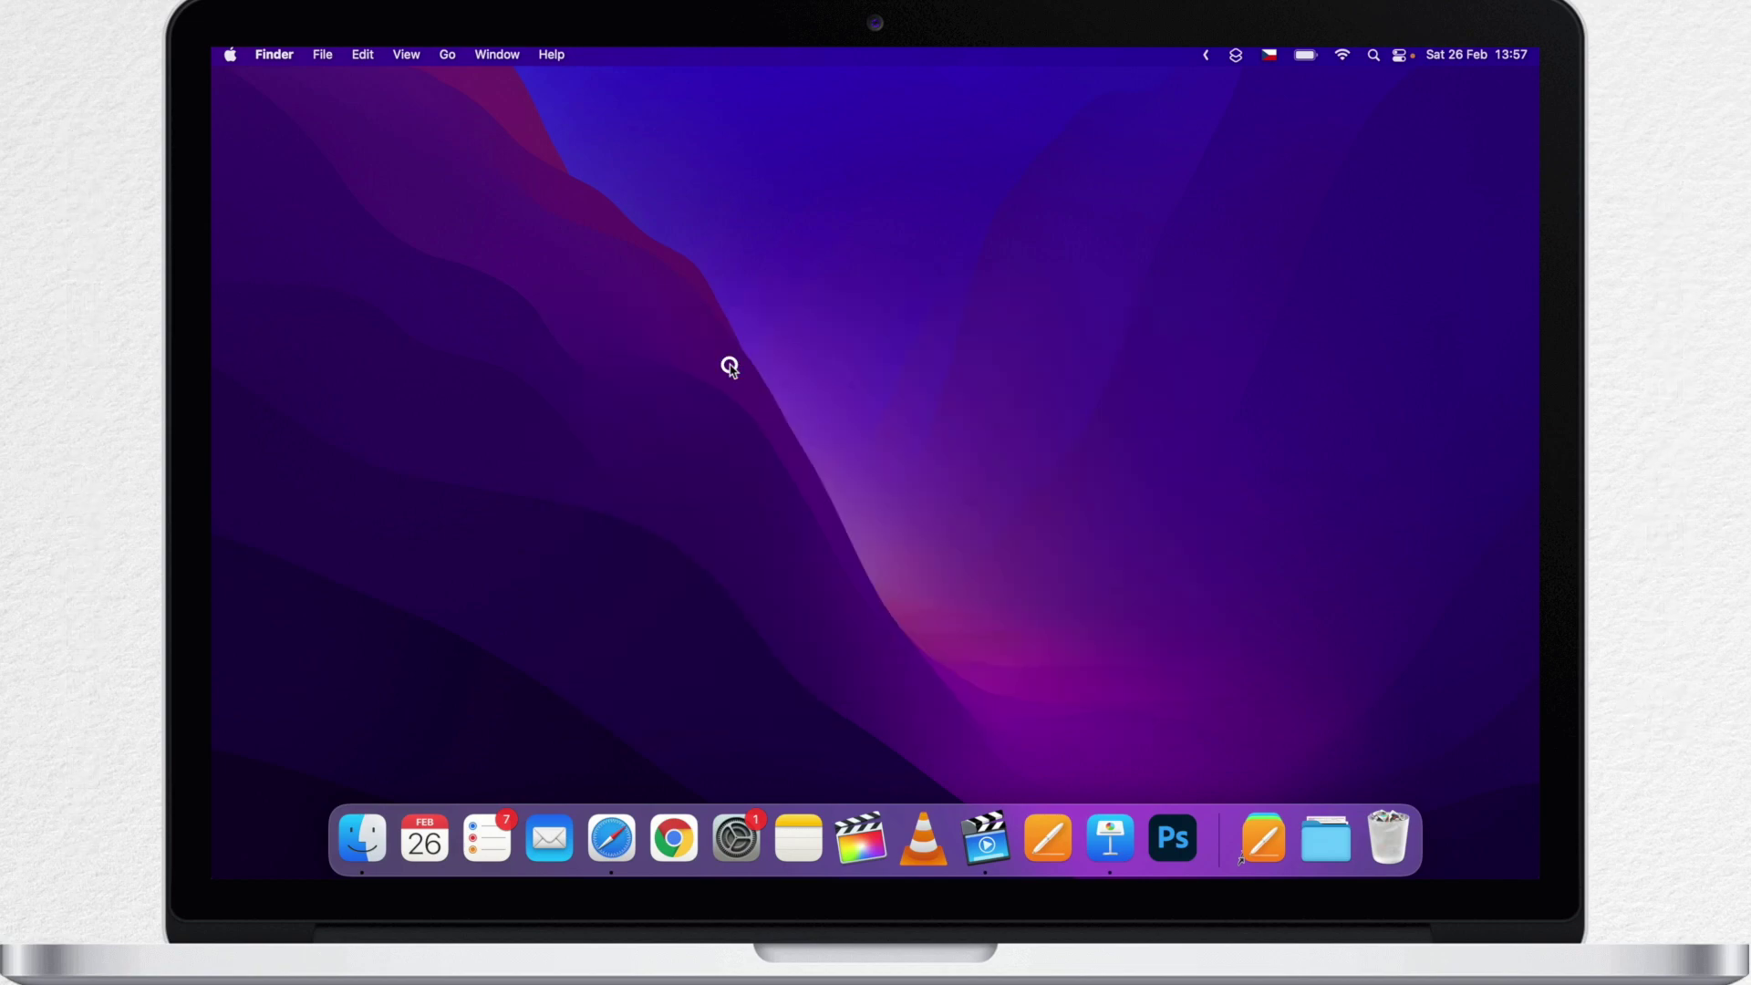
key(Return)
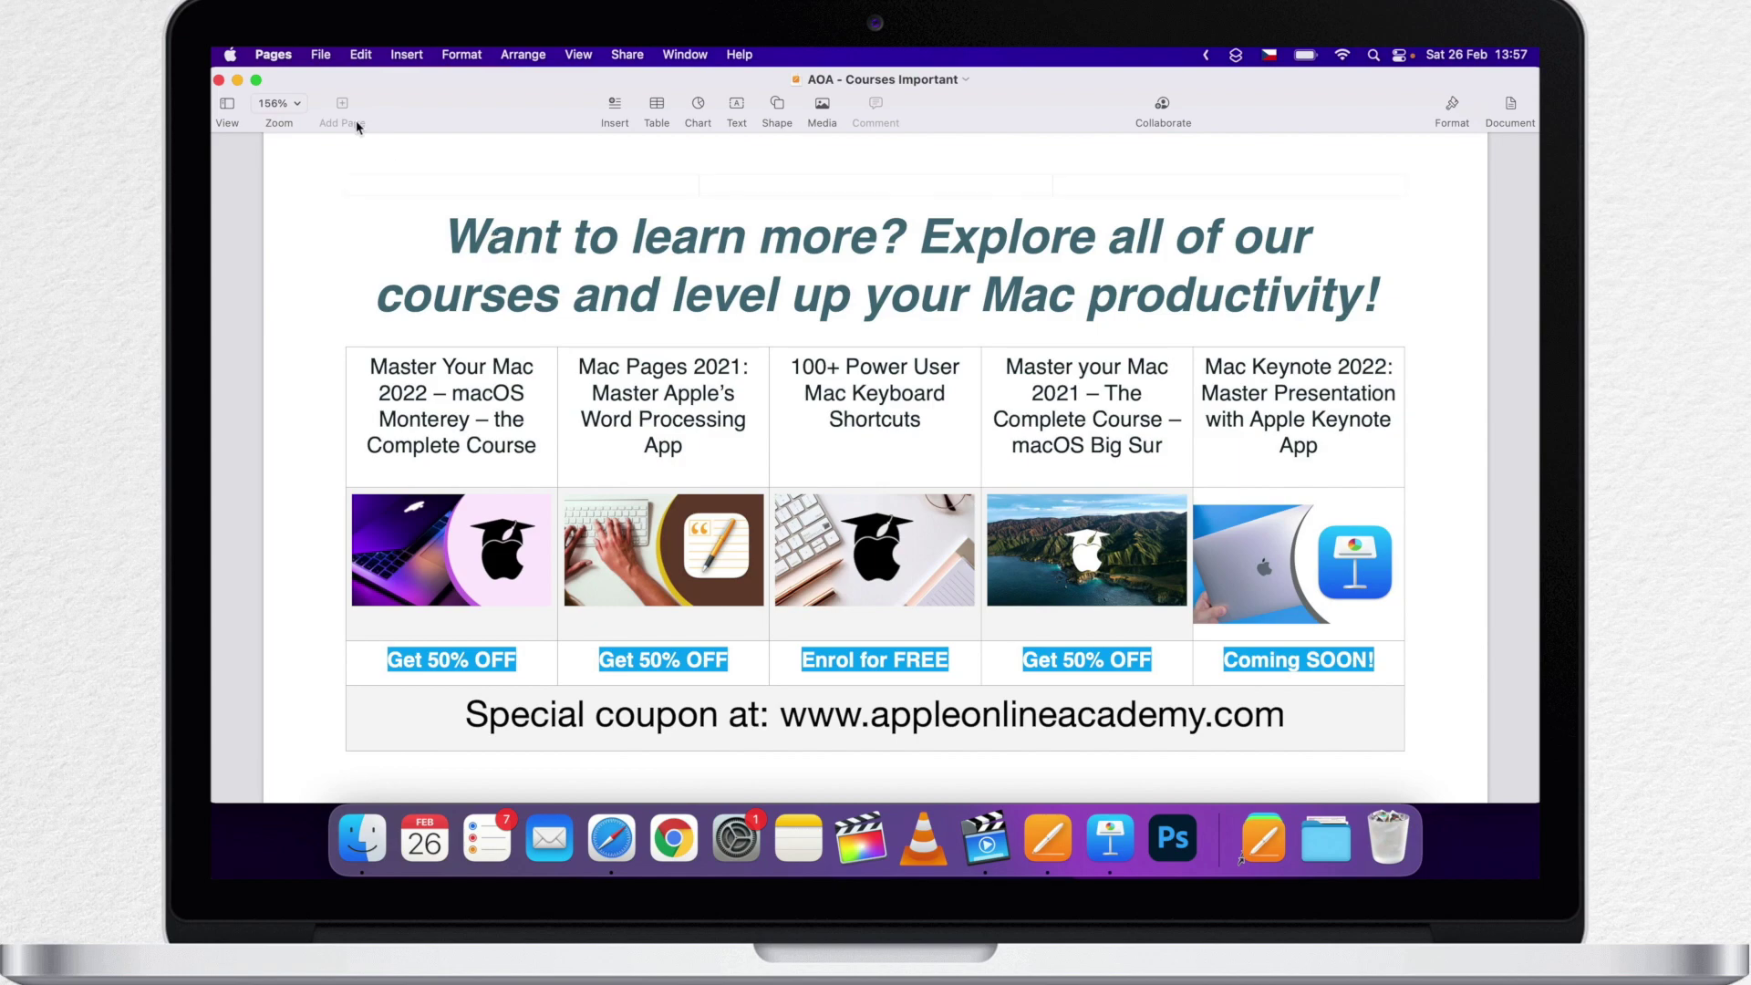
click(219, 79)
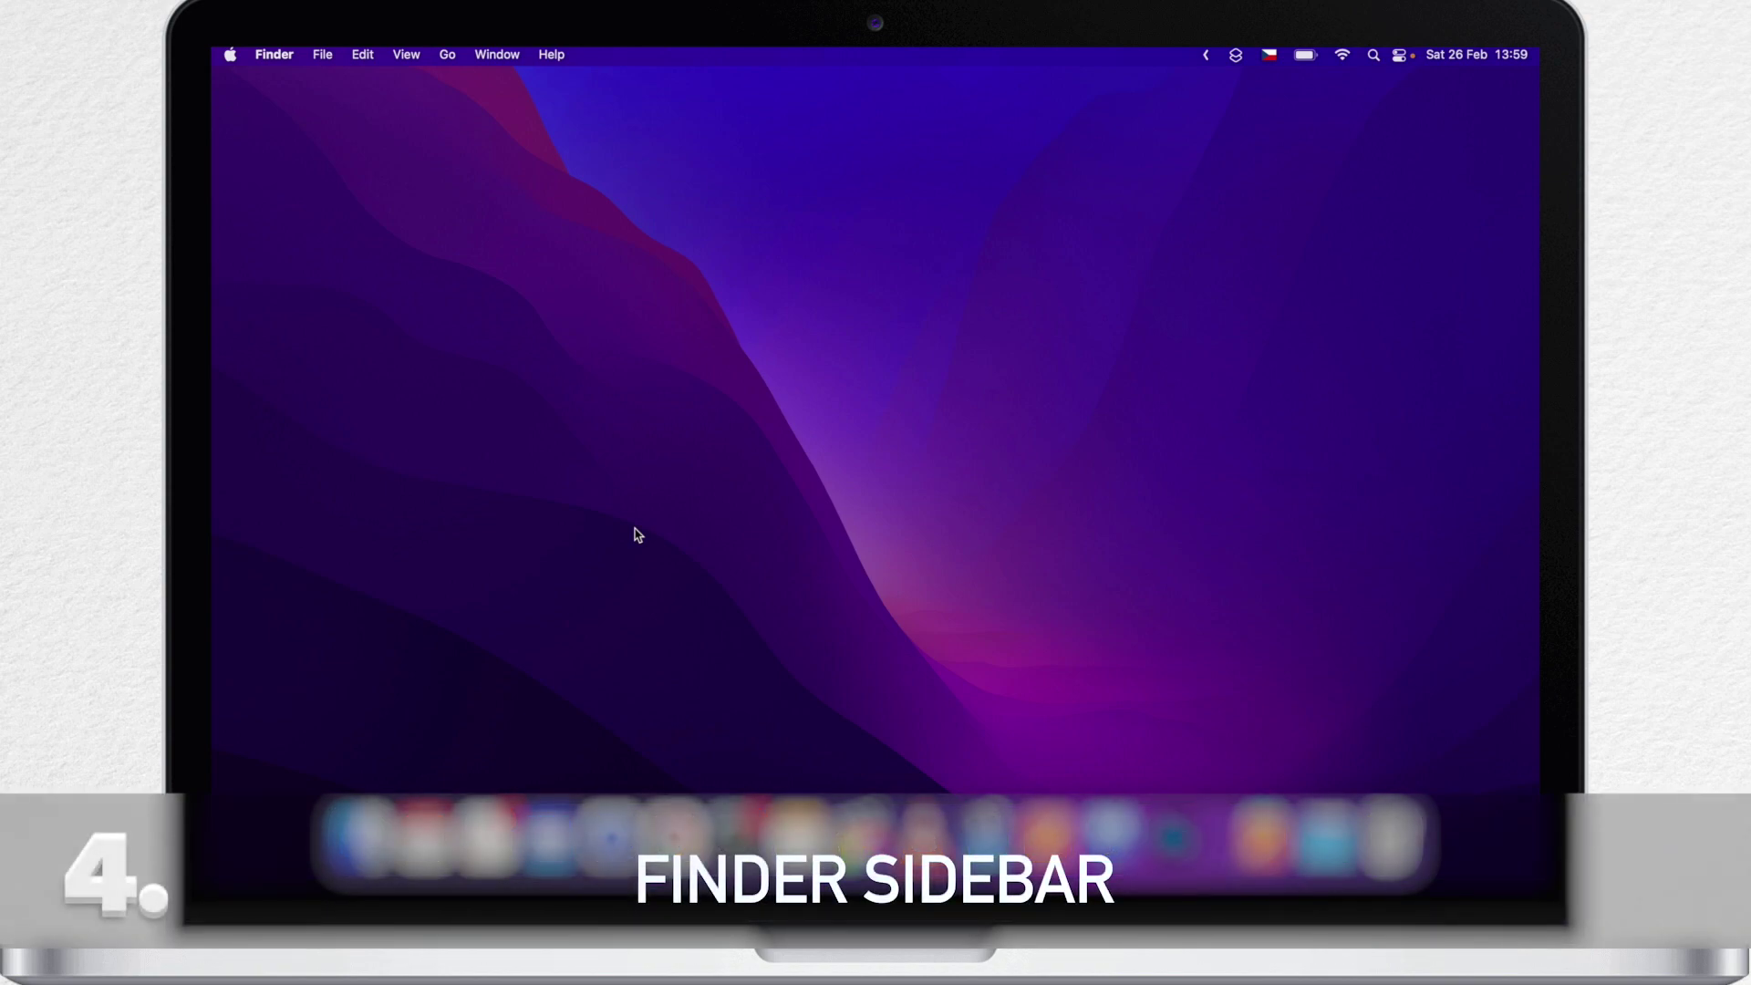
- In a new Finder window, open the Important Documents folder inside Project
key(super+n)
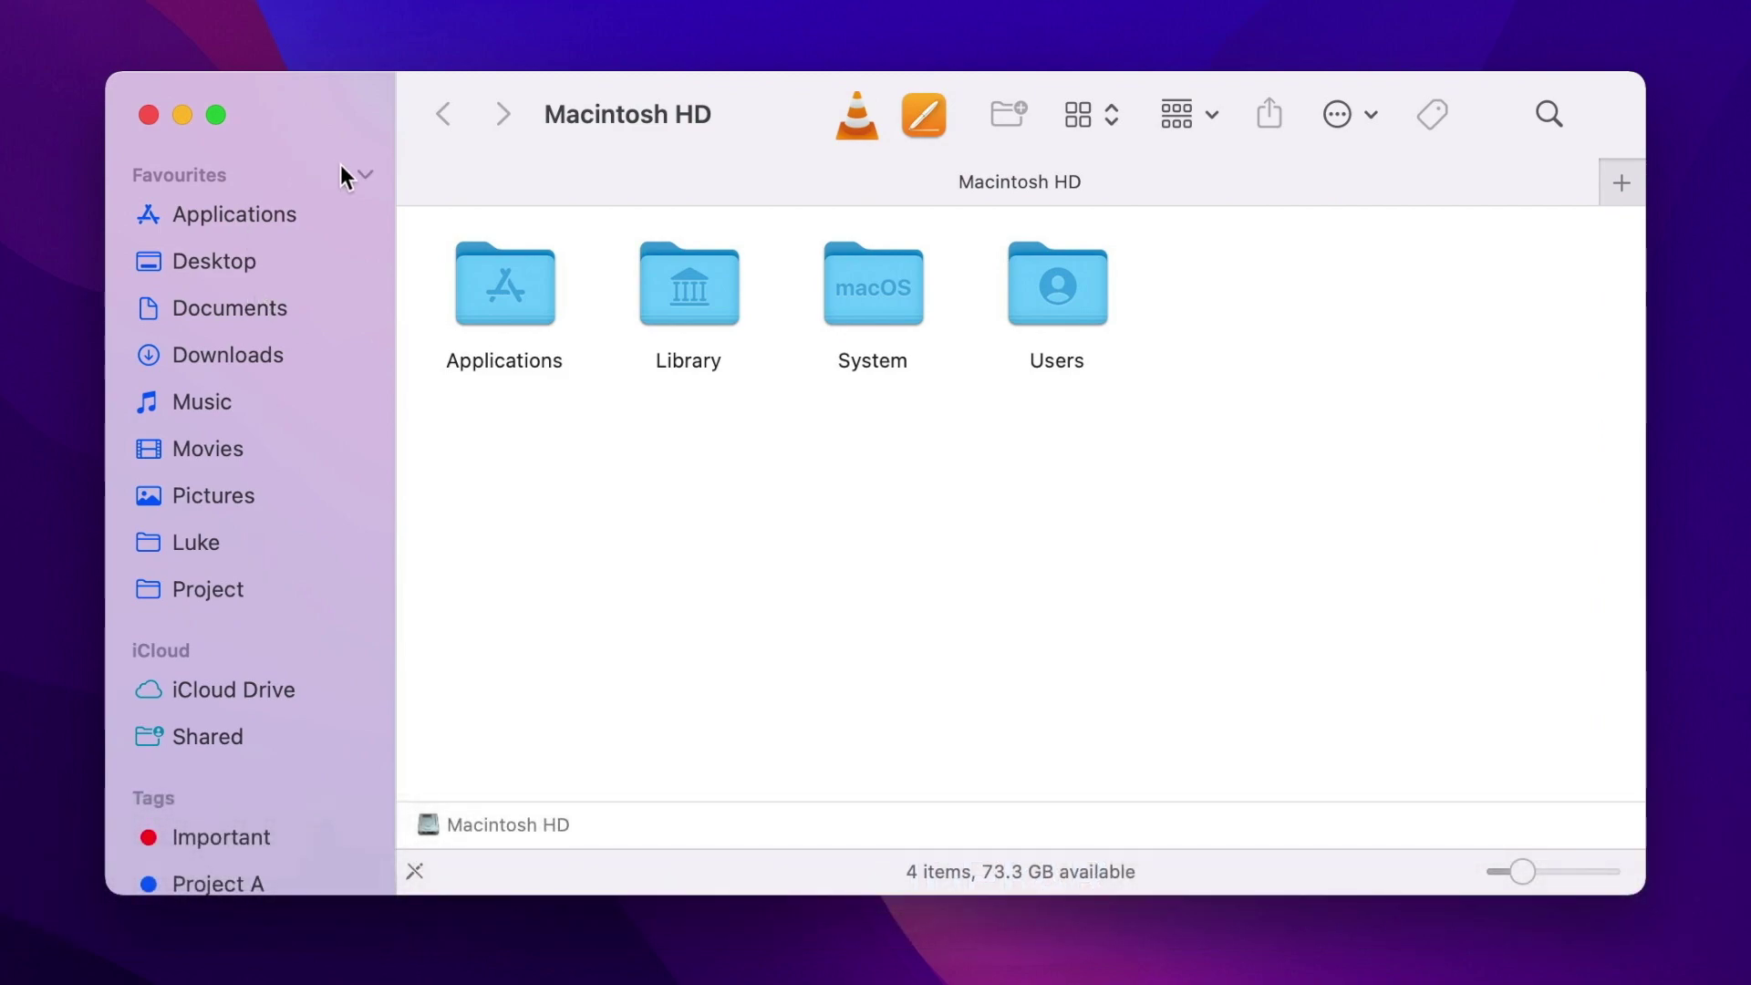
click(373, 172)
click(374, 171)
click(216, 583)
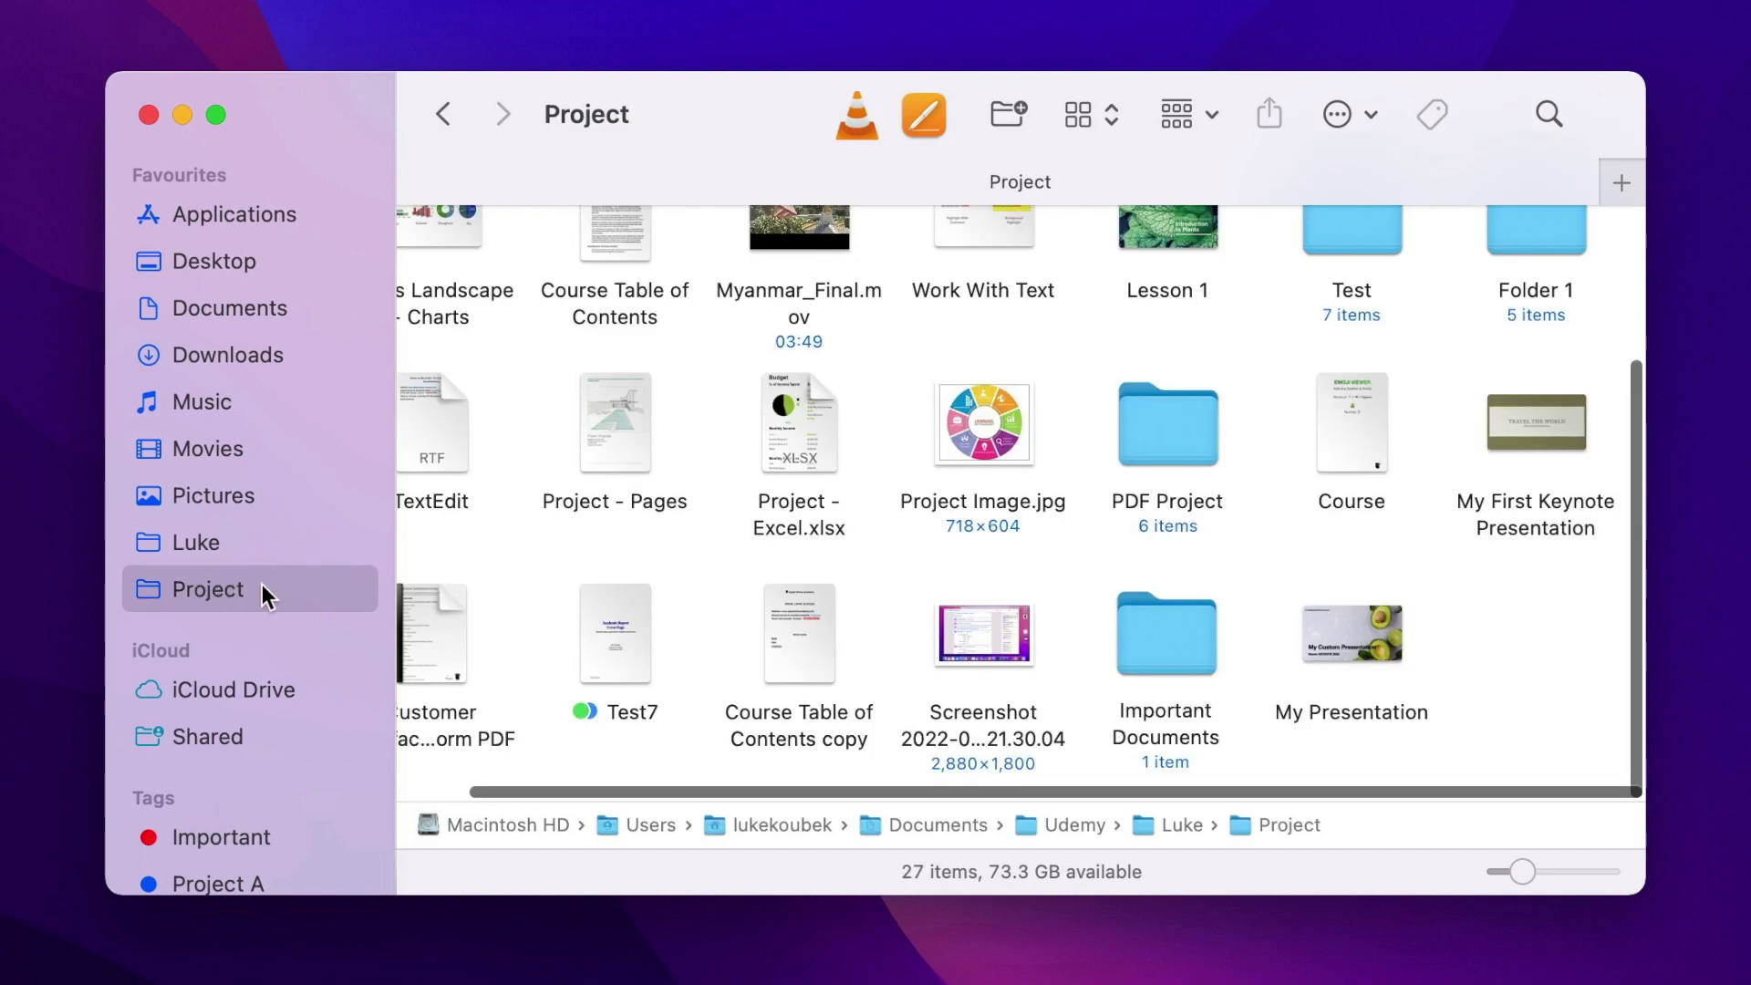
double_click(1196, 615)
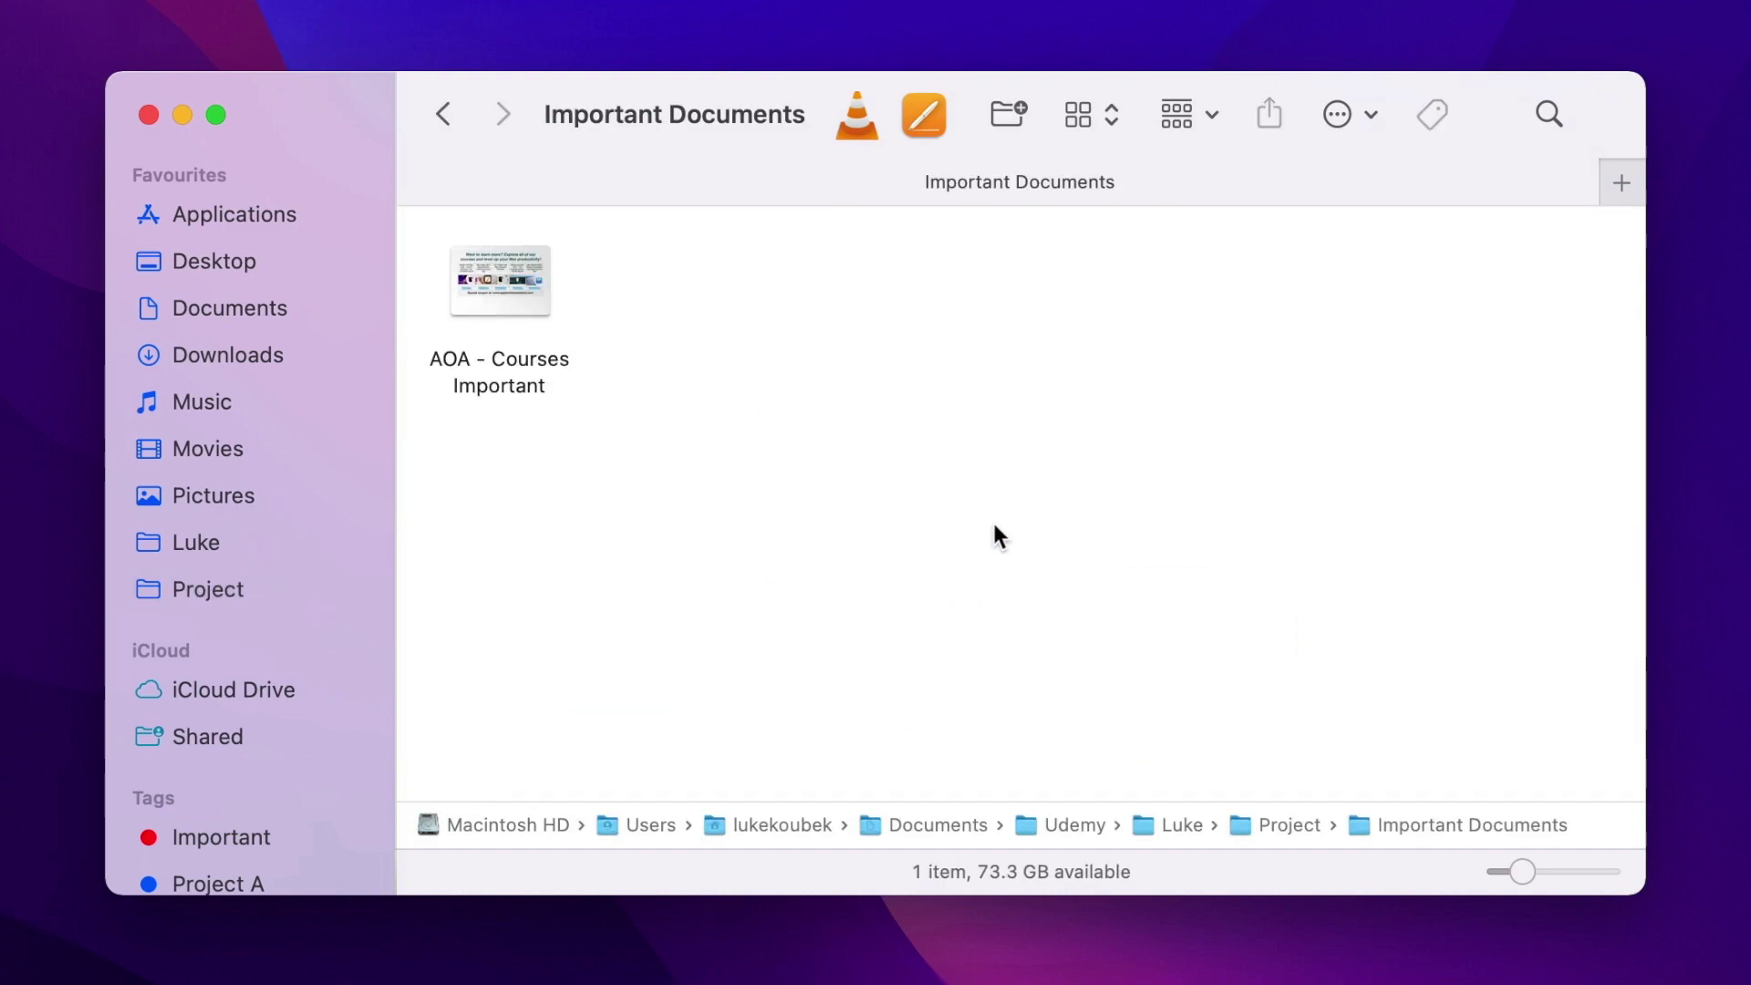
- Pin AOA - Courses Important in sidebar Favourites below Pictures and open it from there
drag(497, 265, 430, 359)
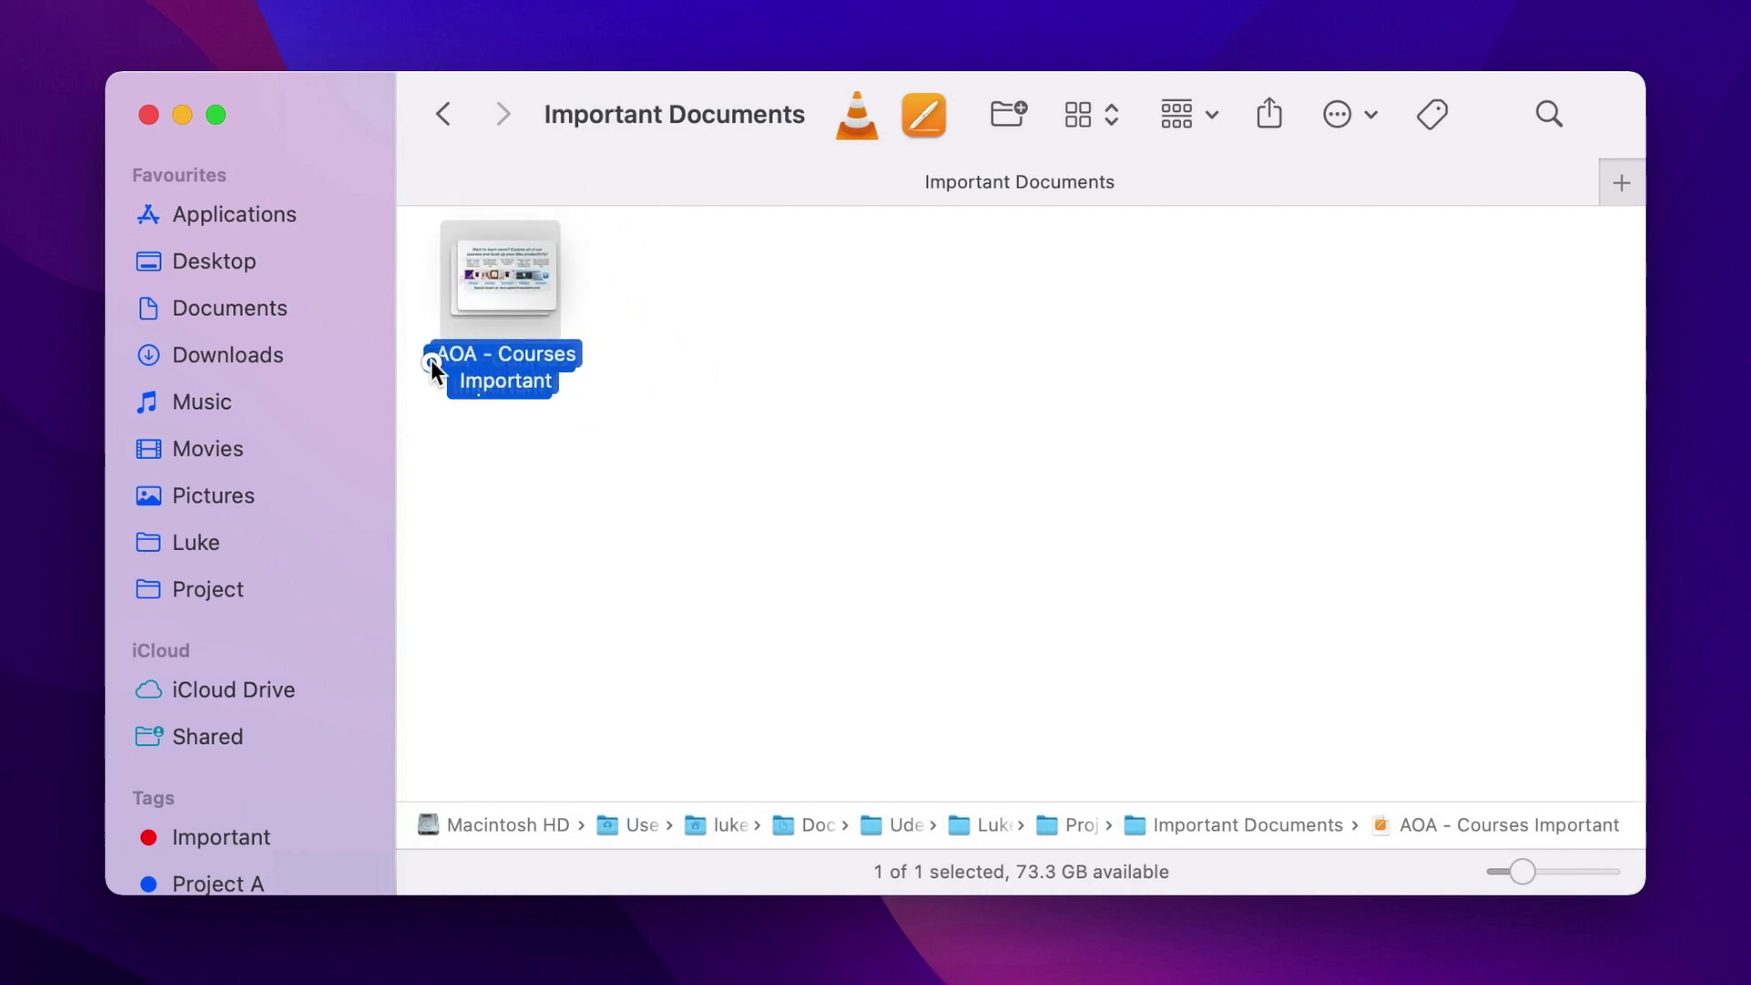
mouse_move(507, 235)
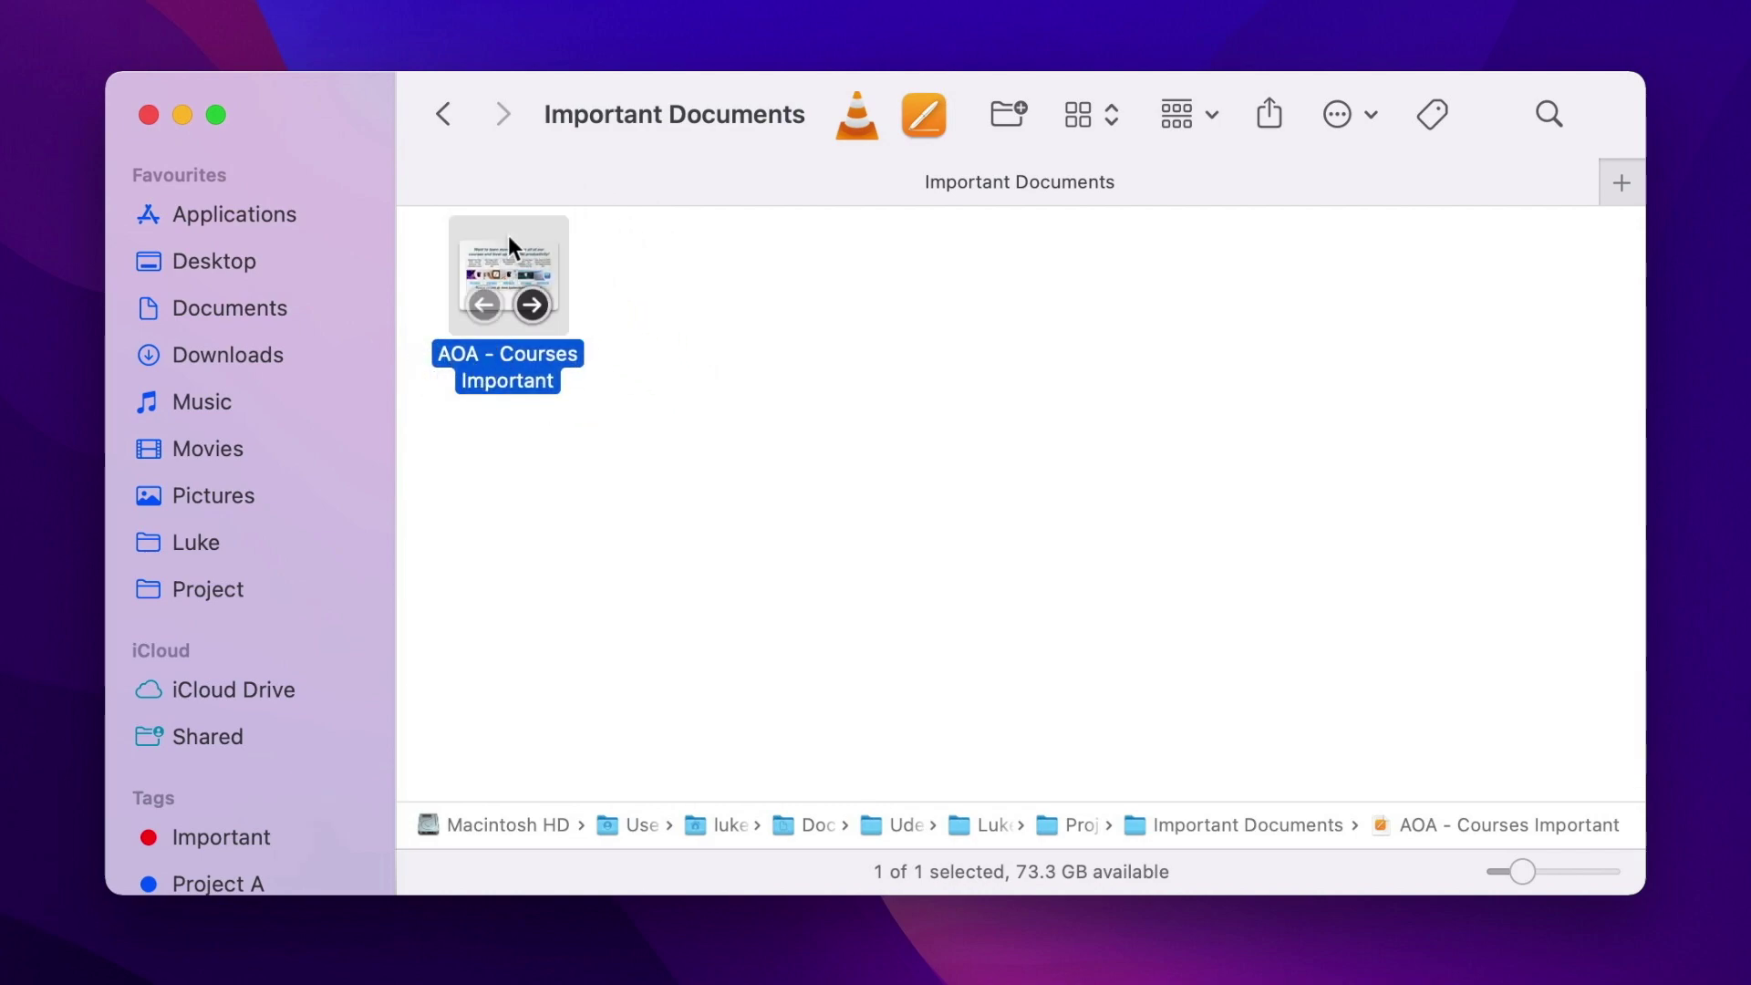
drag(507, 236, 231, 611)
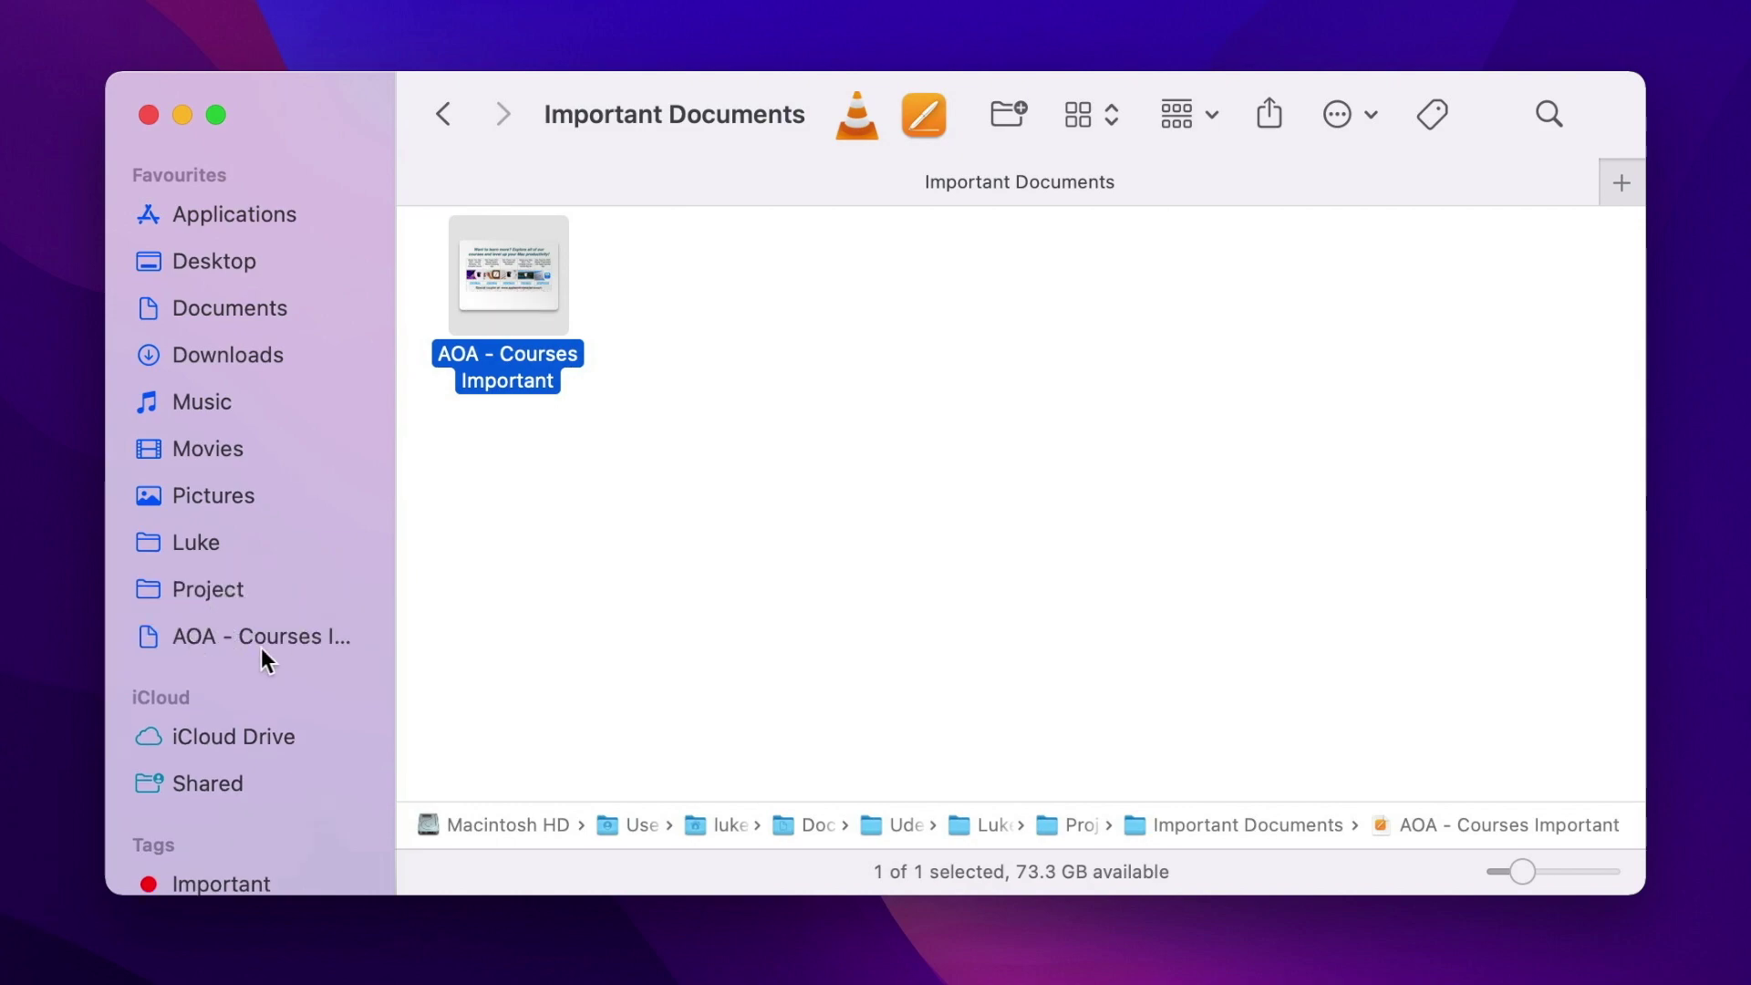
click(257, 640)
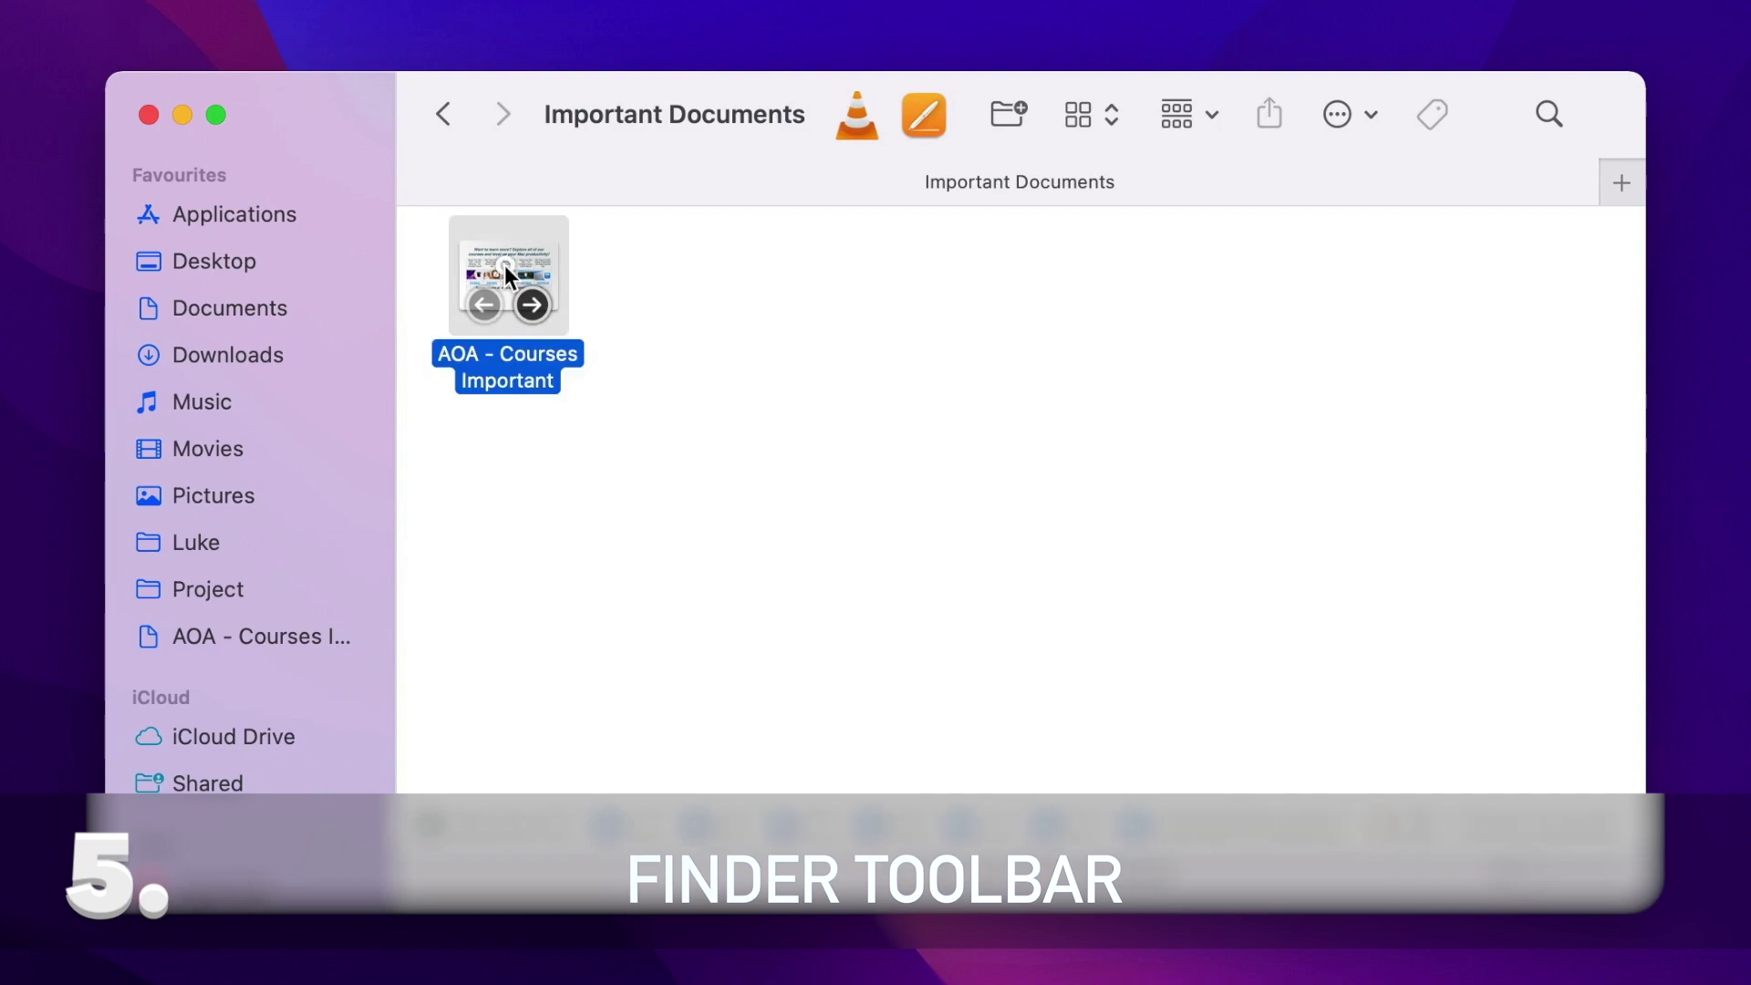
- Add AOA - Courses Important as a Finder toolbar shortcut, open it from there, and close Pages
drag(505, 265, 830, 102)
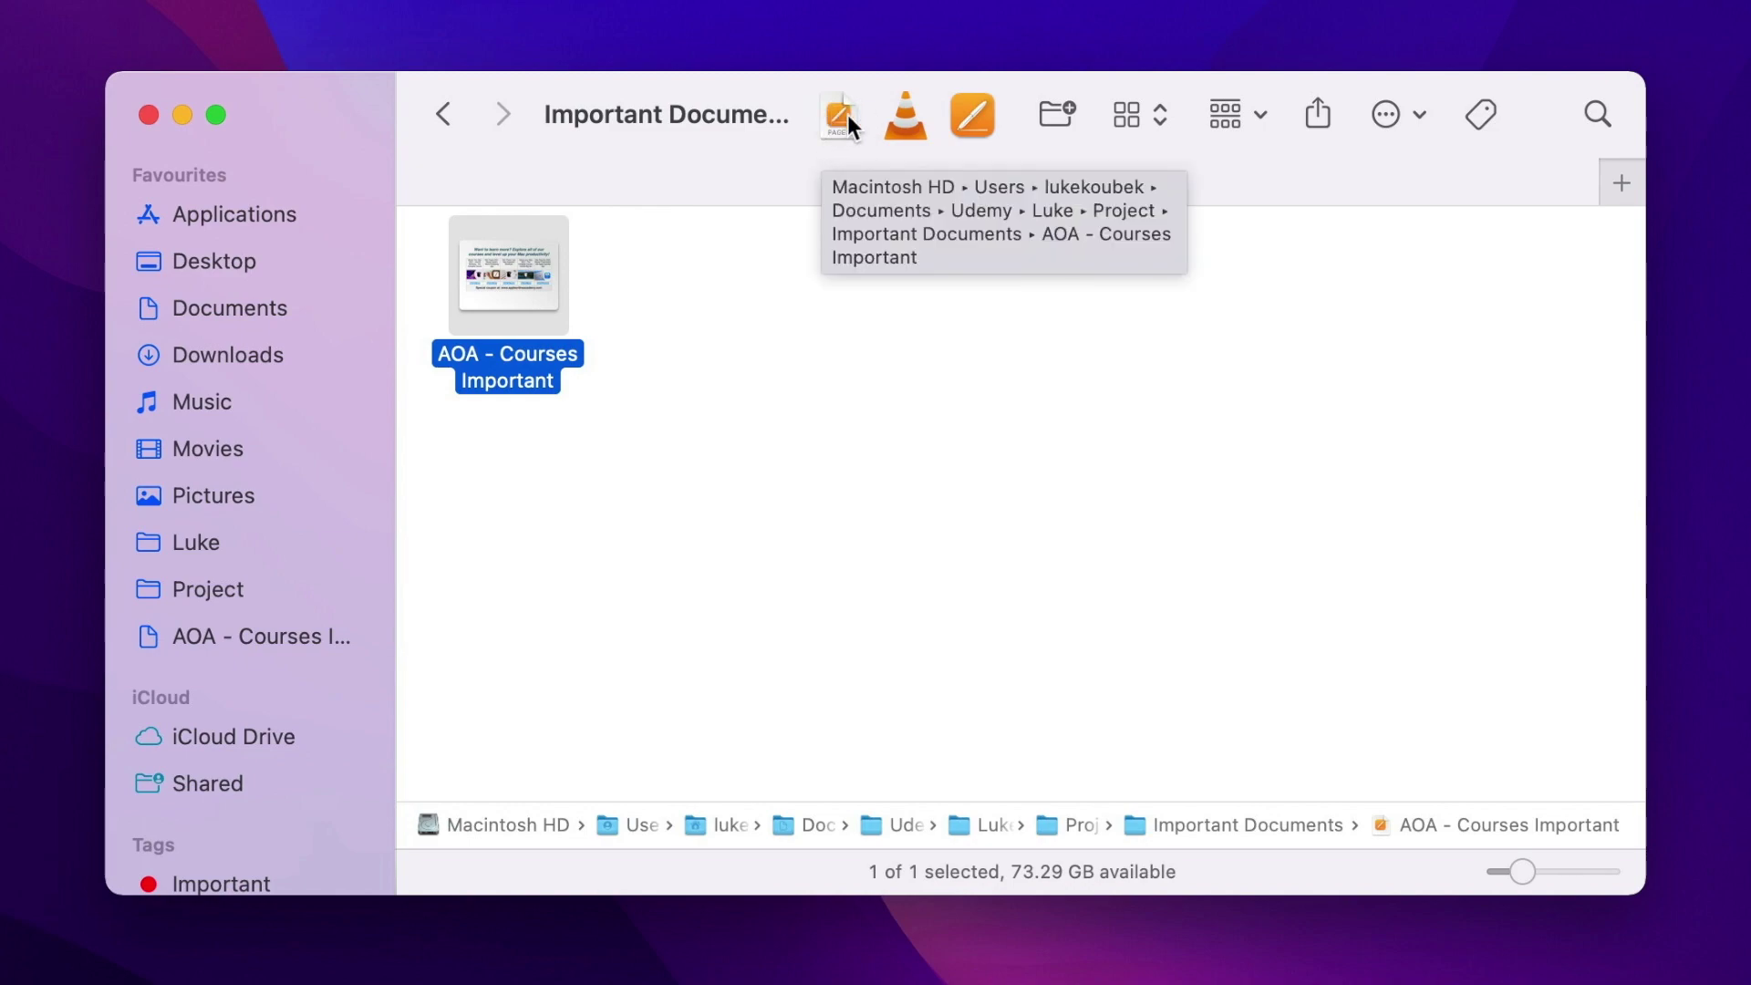
click(843, 113)
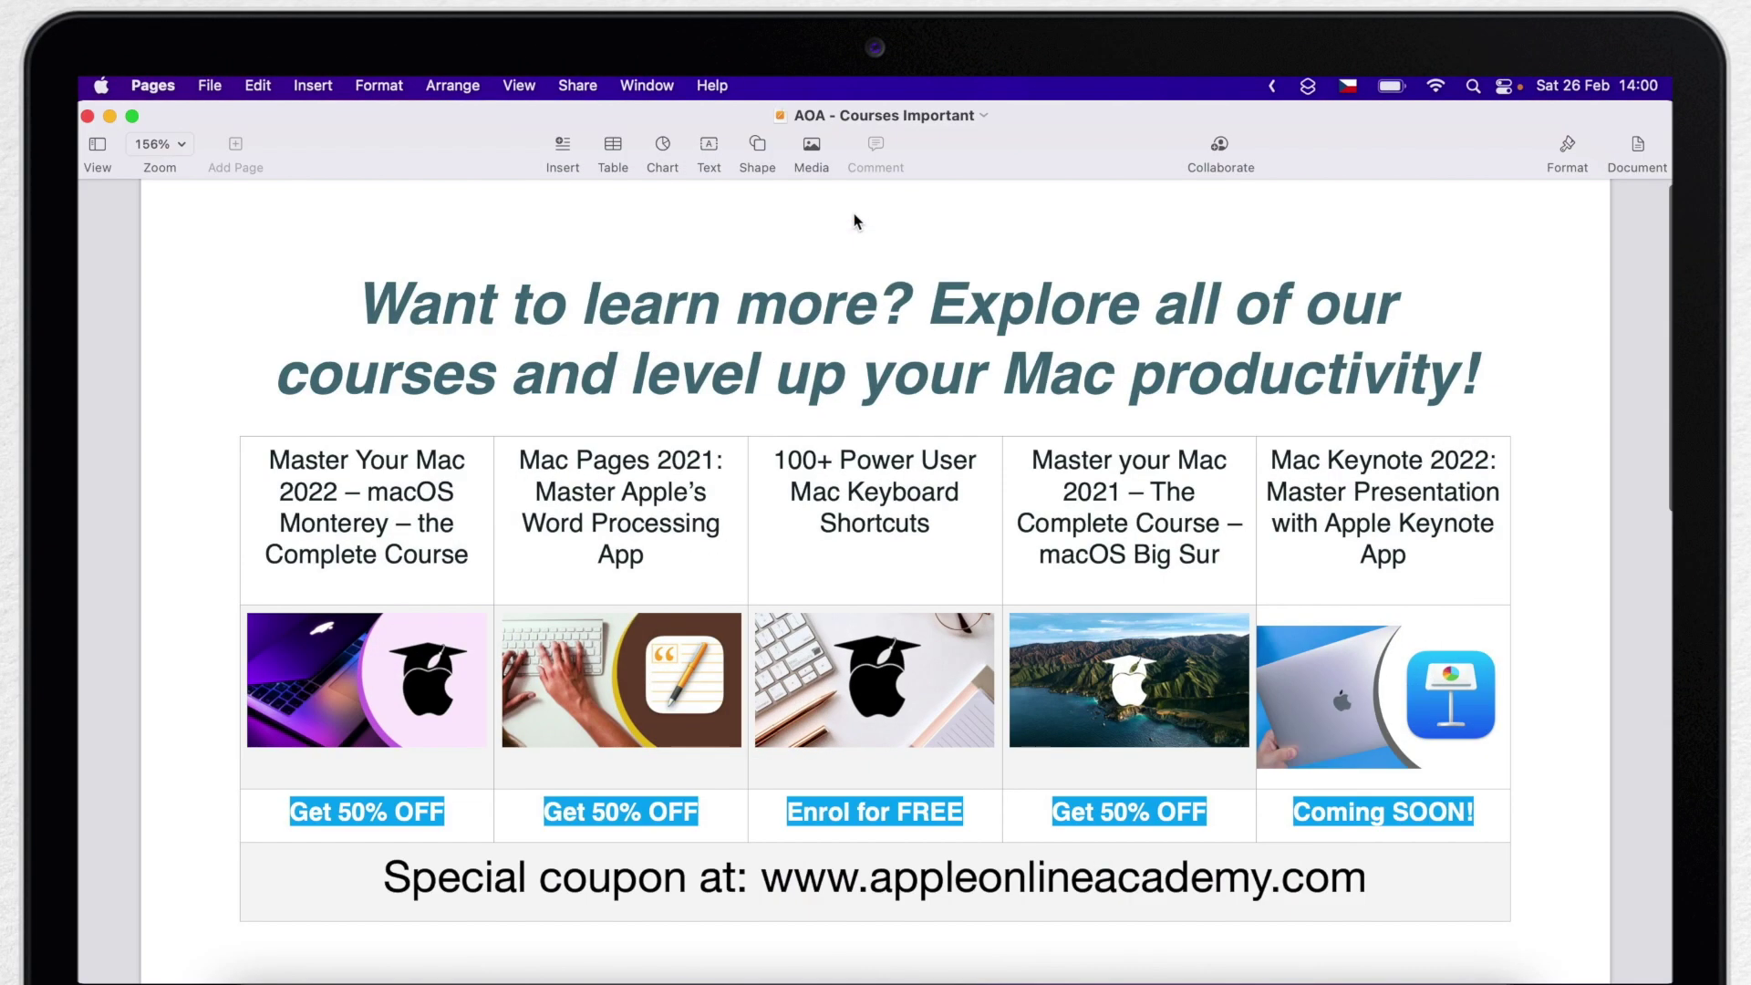
click(87, 115)
- From the Project folder, play Myanmar_Final.mov by dropping it on the toolbar's VLC icon
click(843, 367)
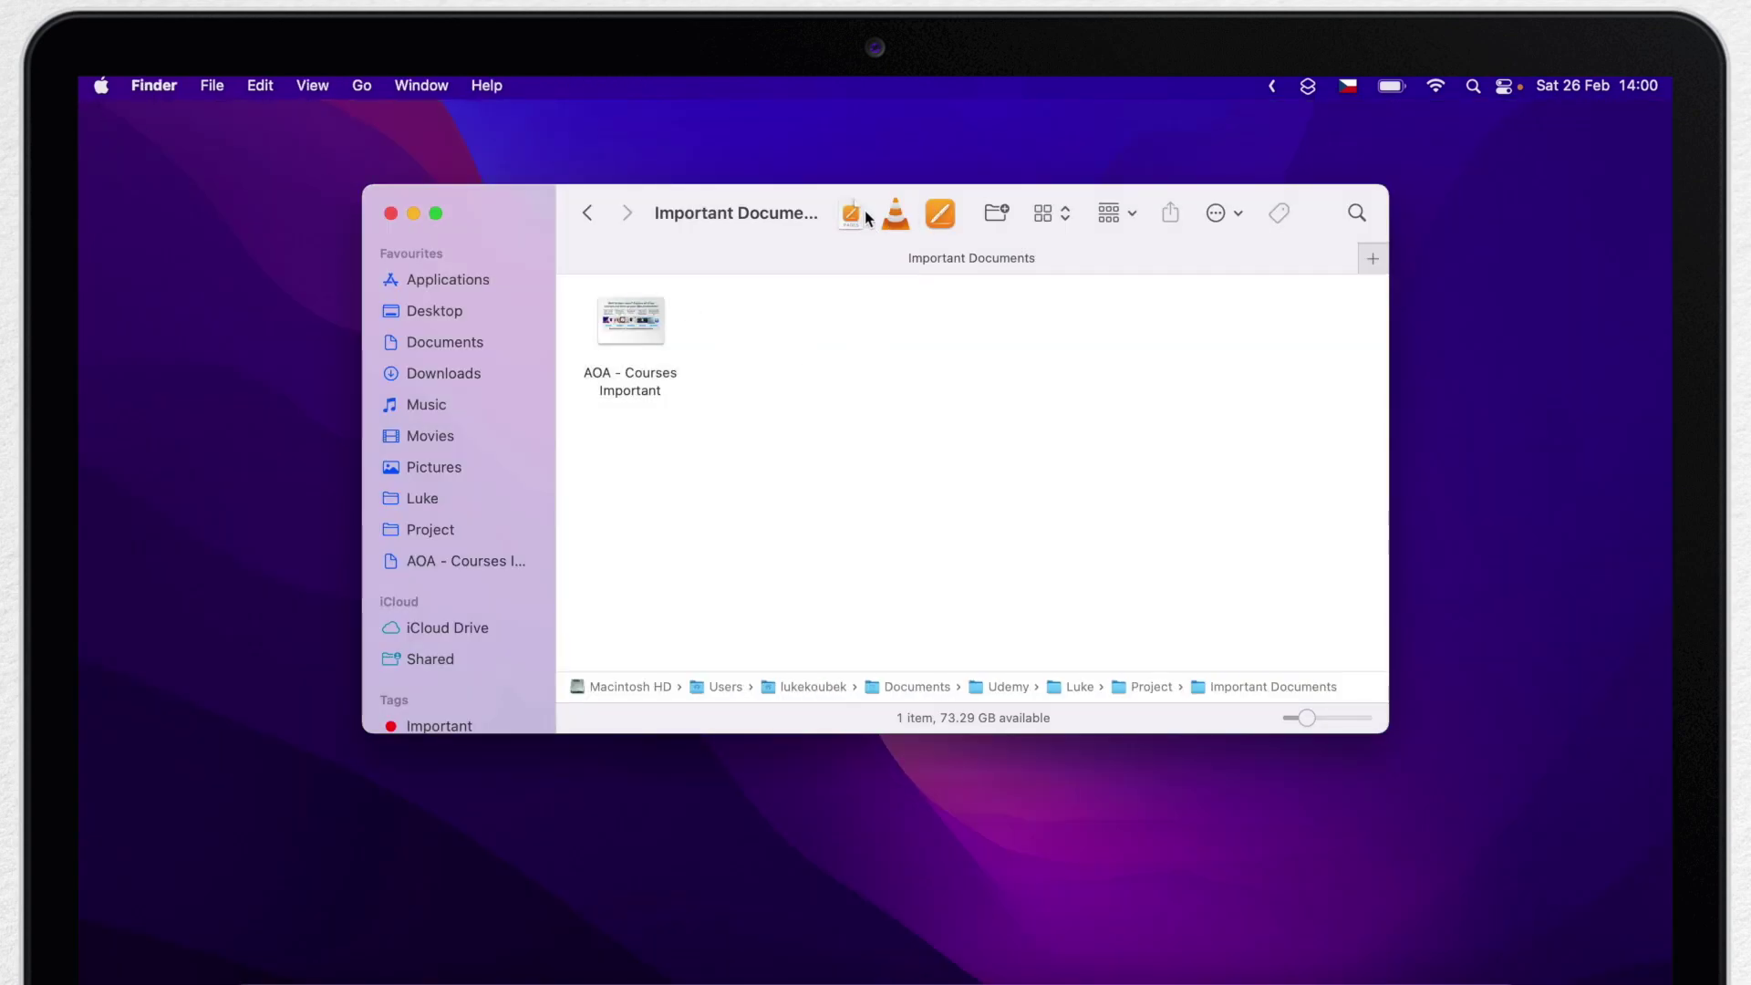
click(426, 530)
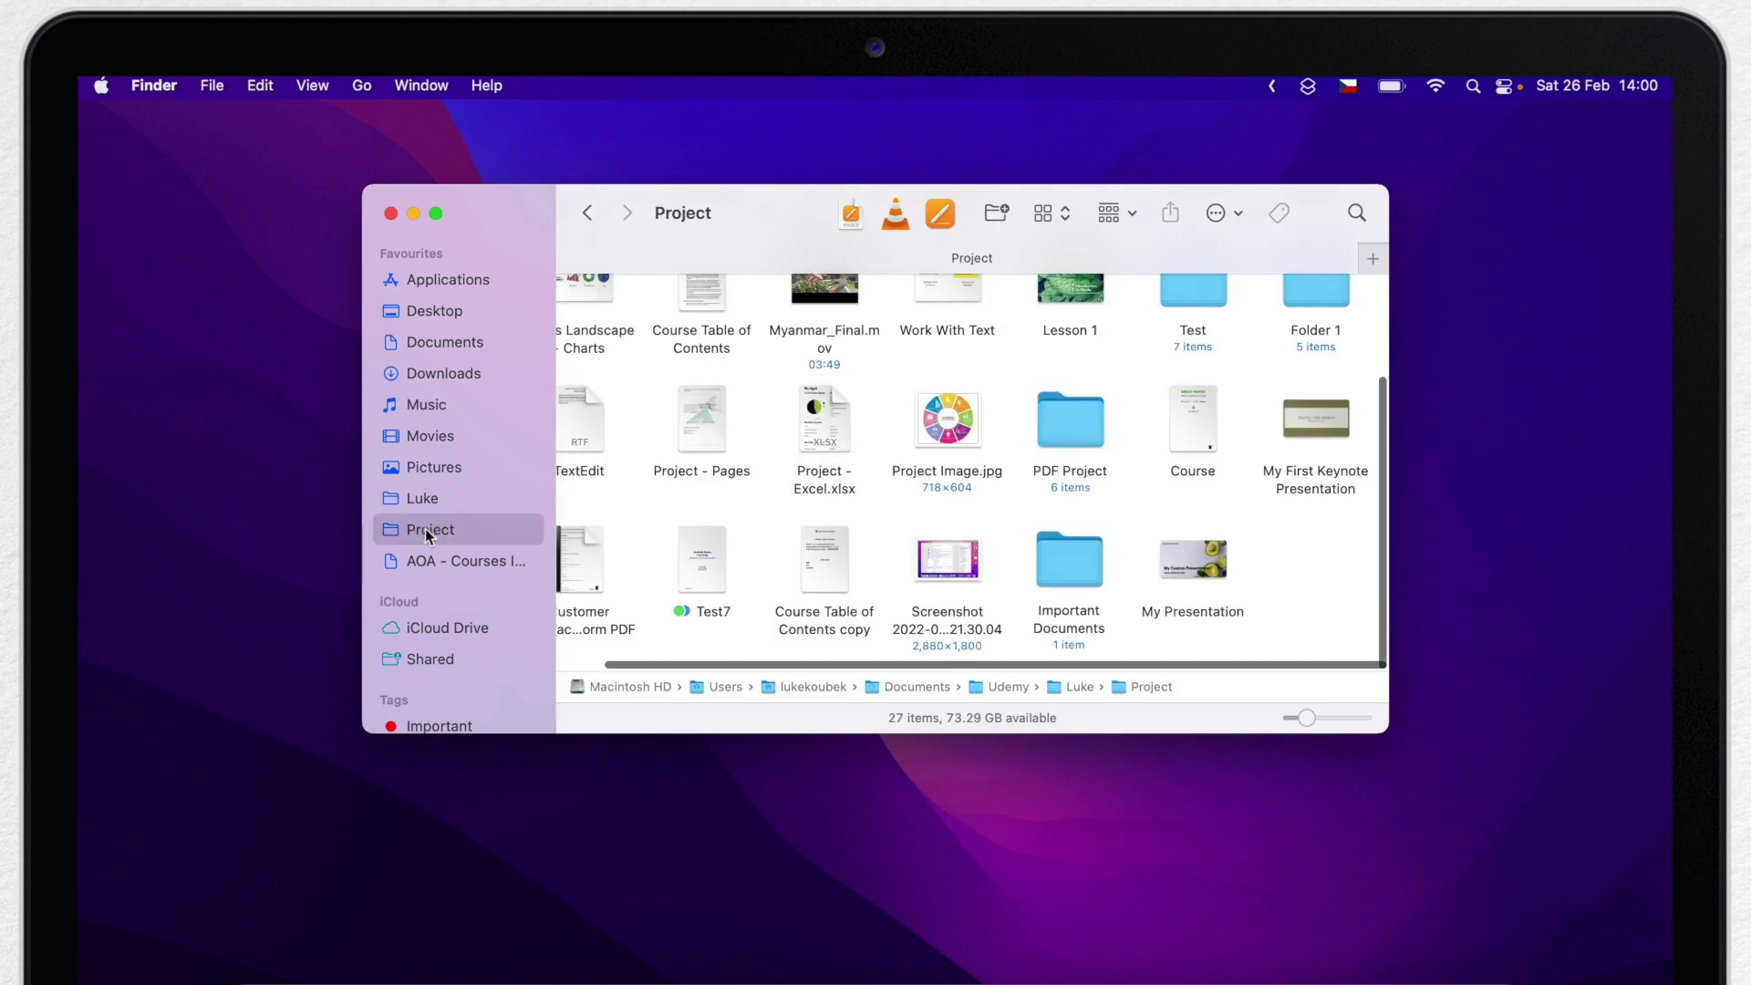
mouse_move(798, 294)
drag(798, 293, 892, 224)
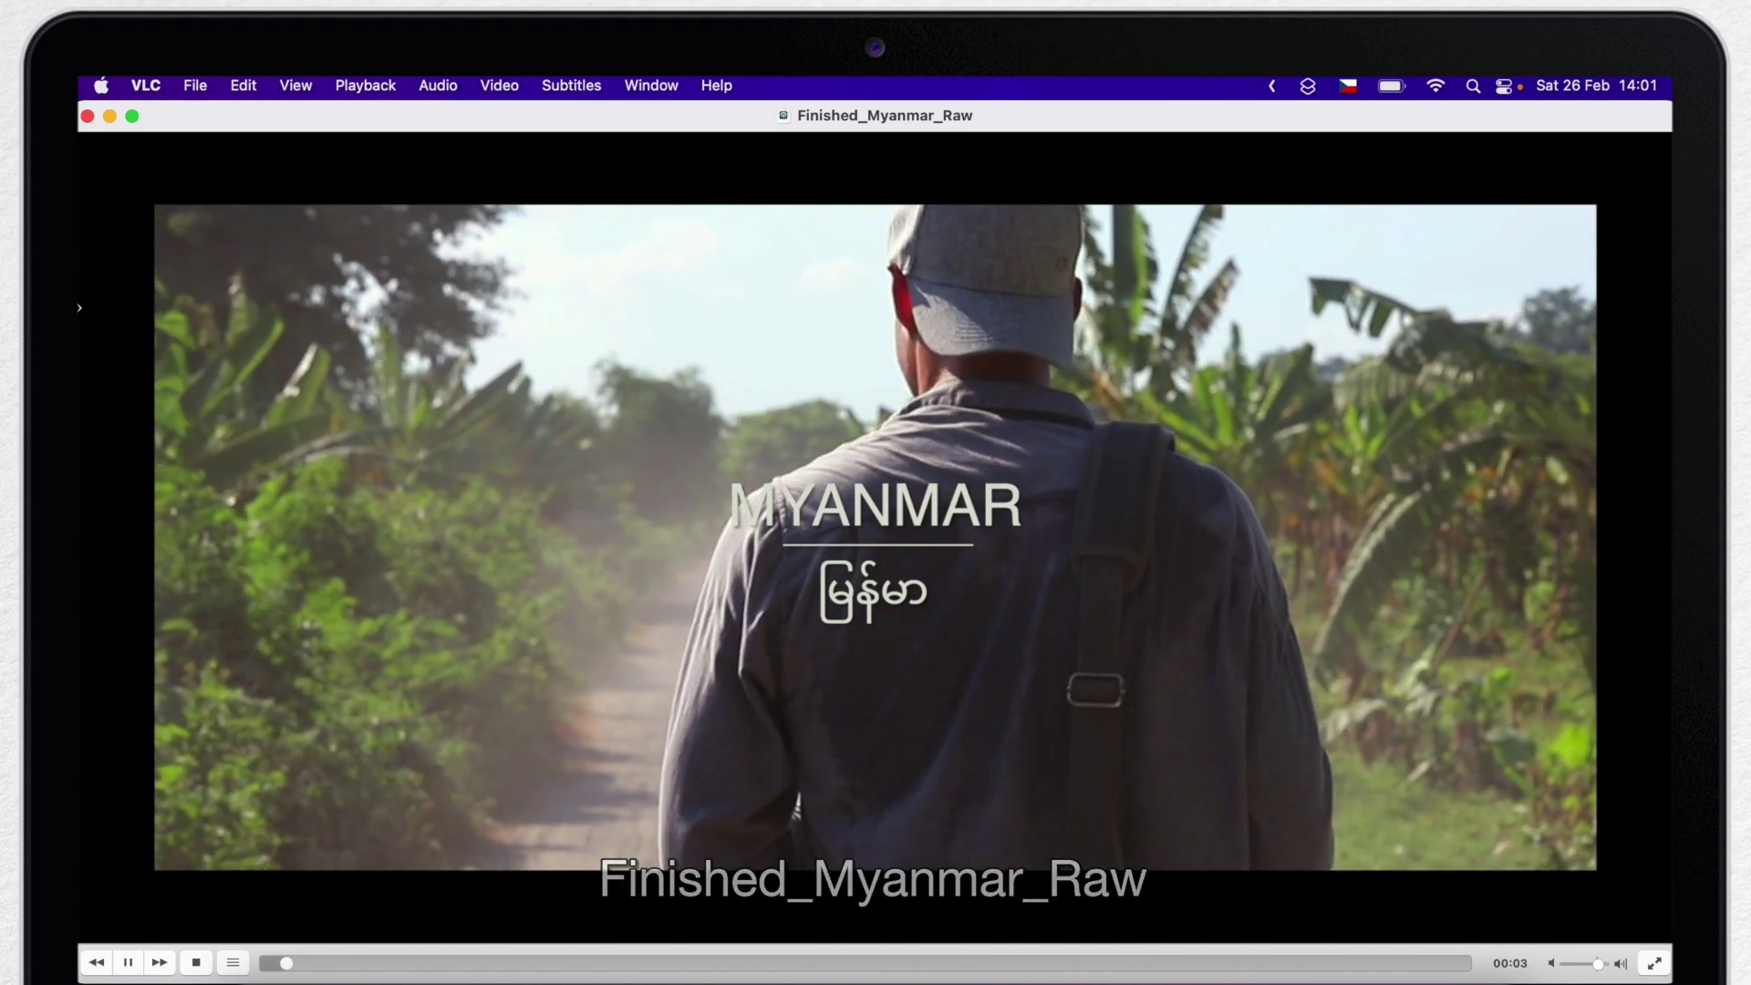
- Close VLC, remove the AOA shortcut from the toolbar and sidebar Favourites, and open Important Documents
click(87, 116)
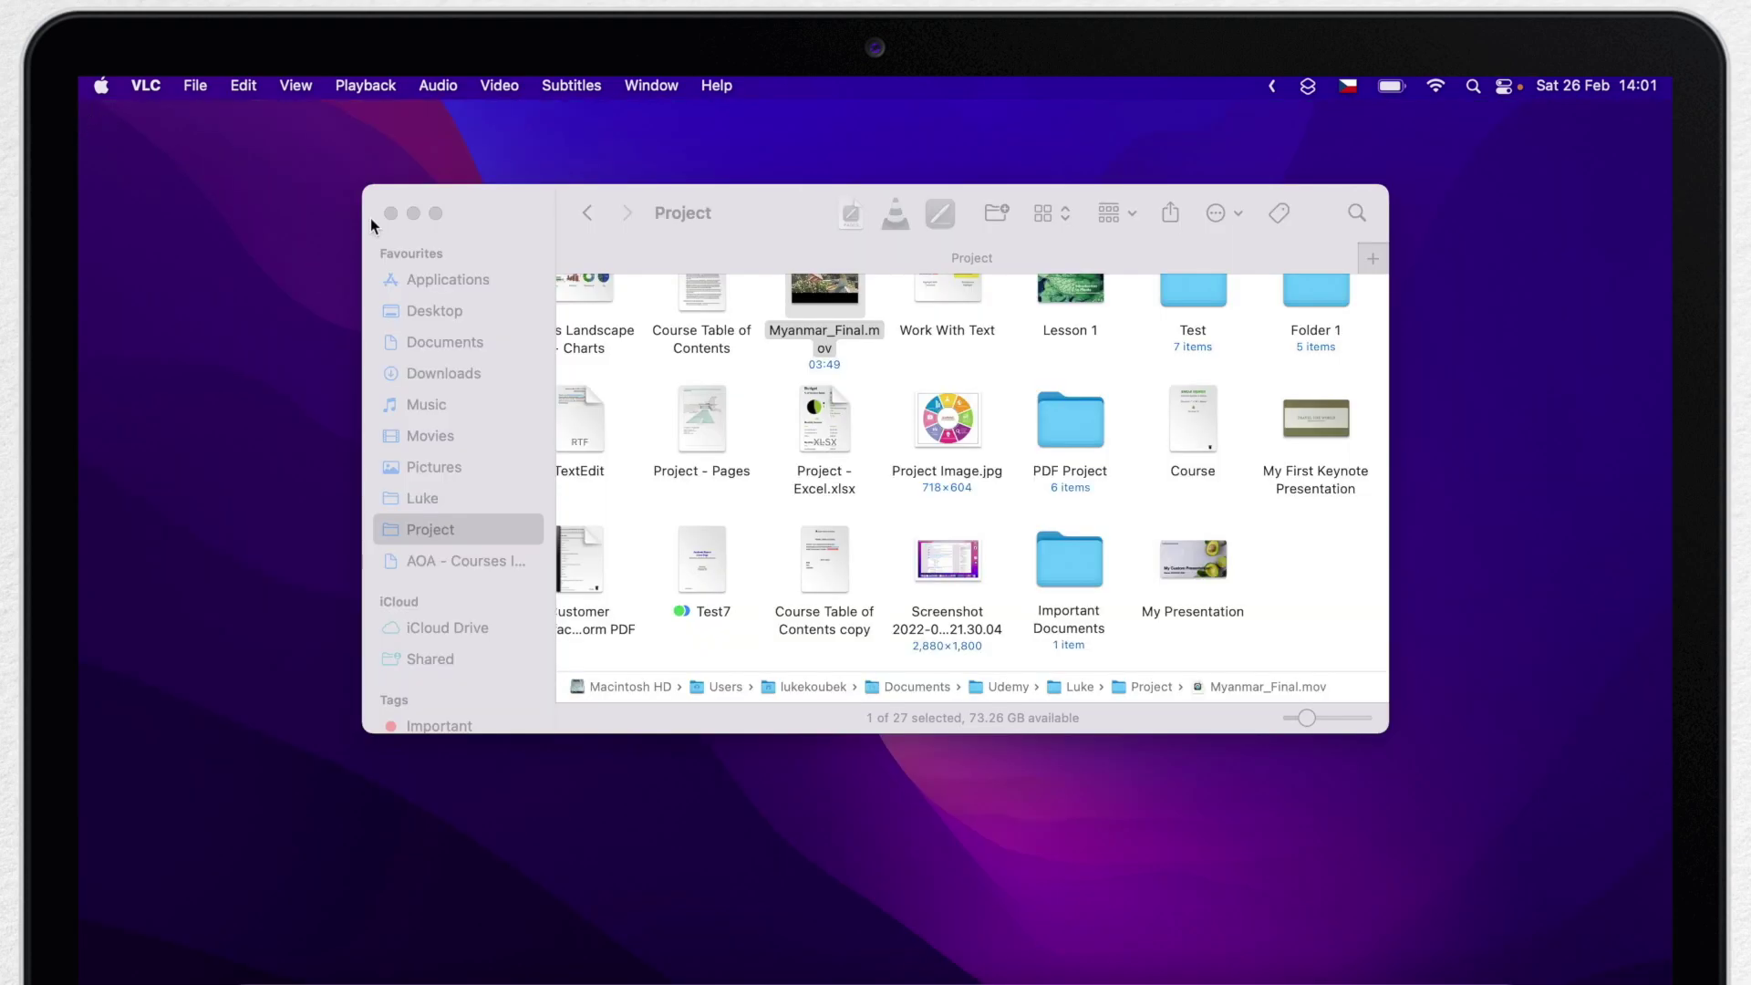
click(766, 369)
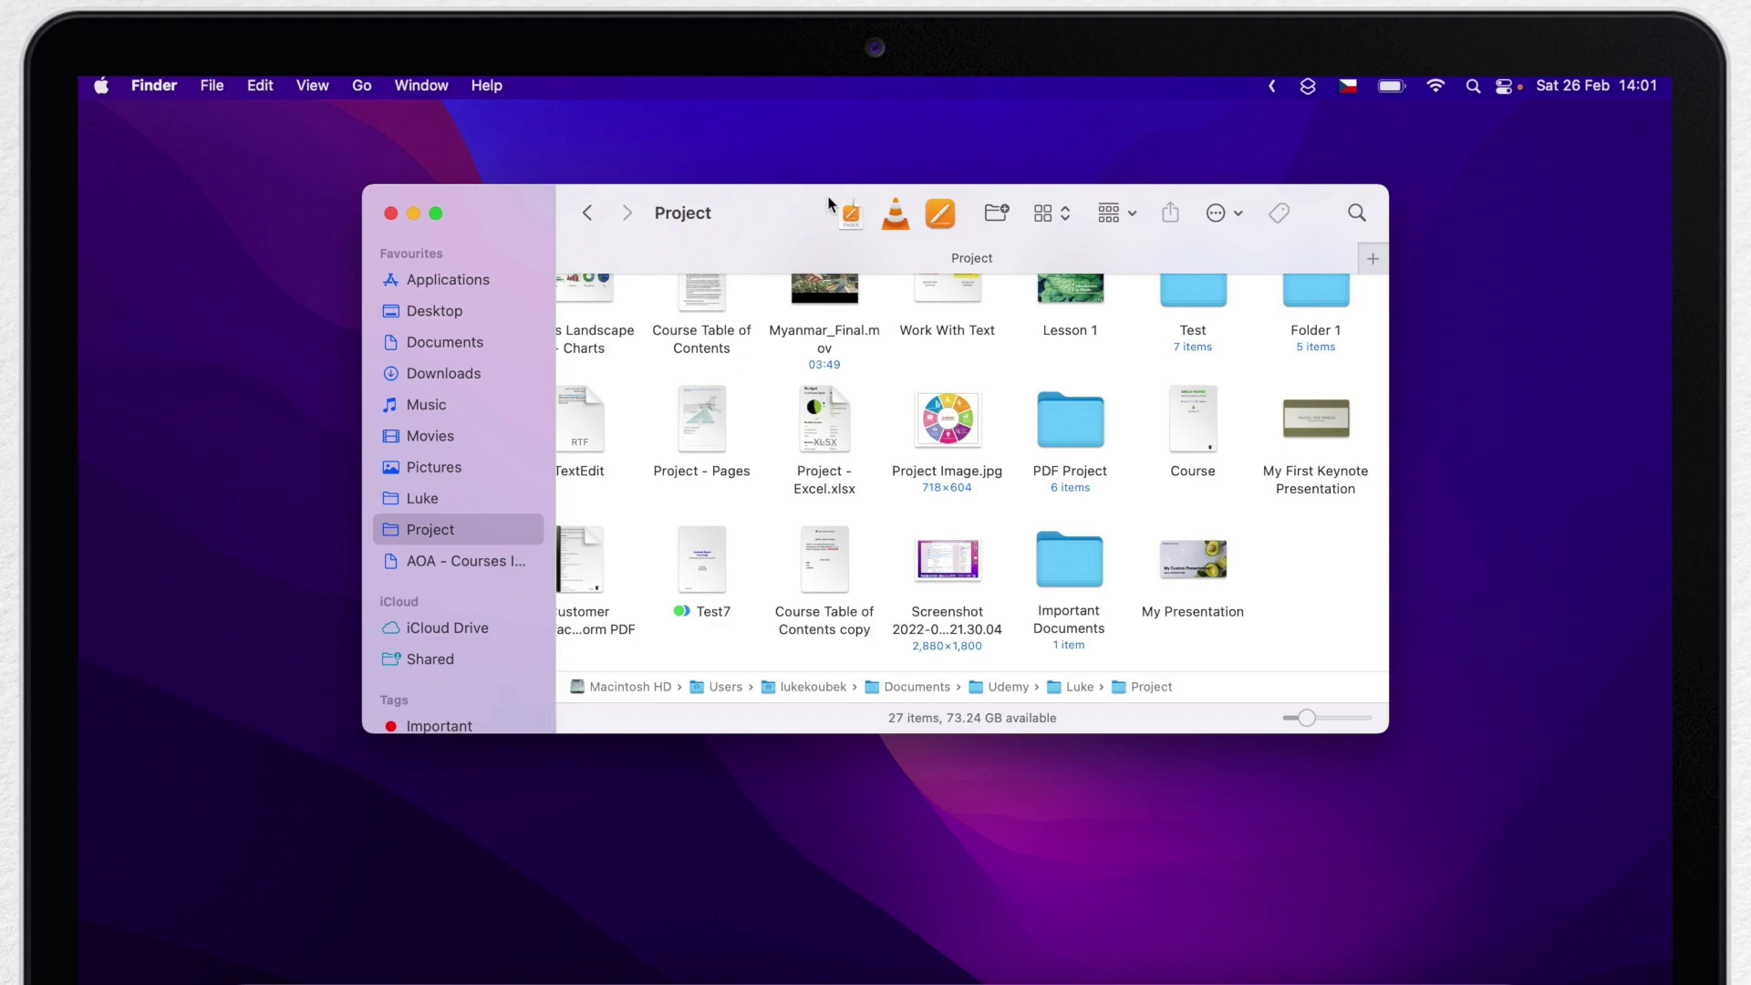
drag(850, 214, 889, 397)
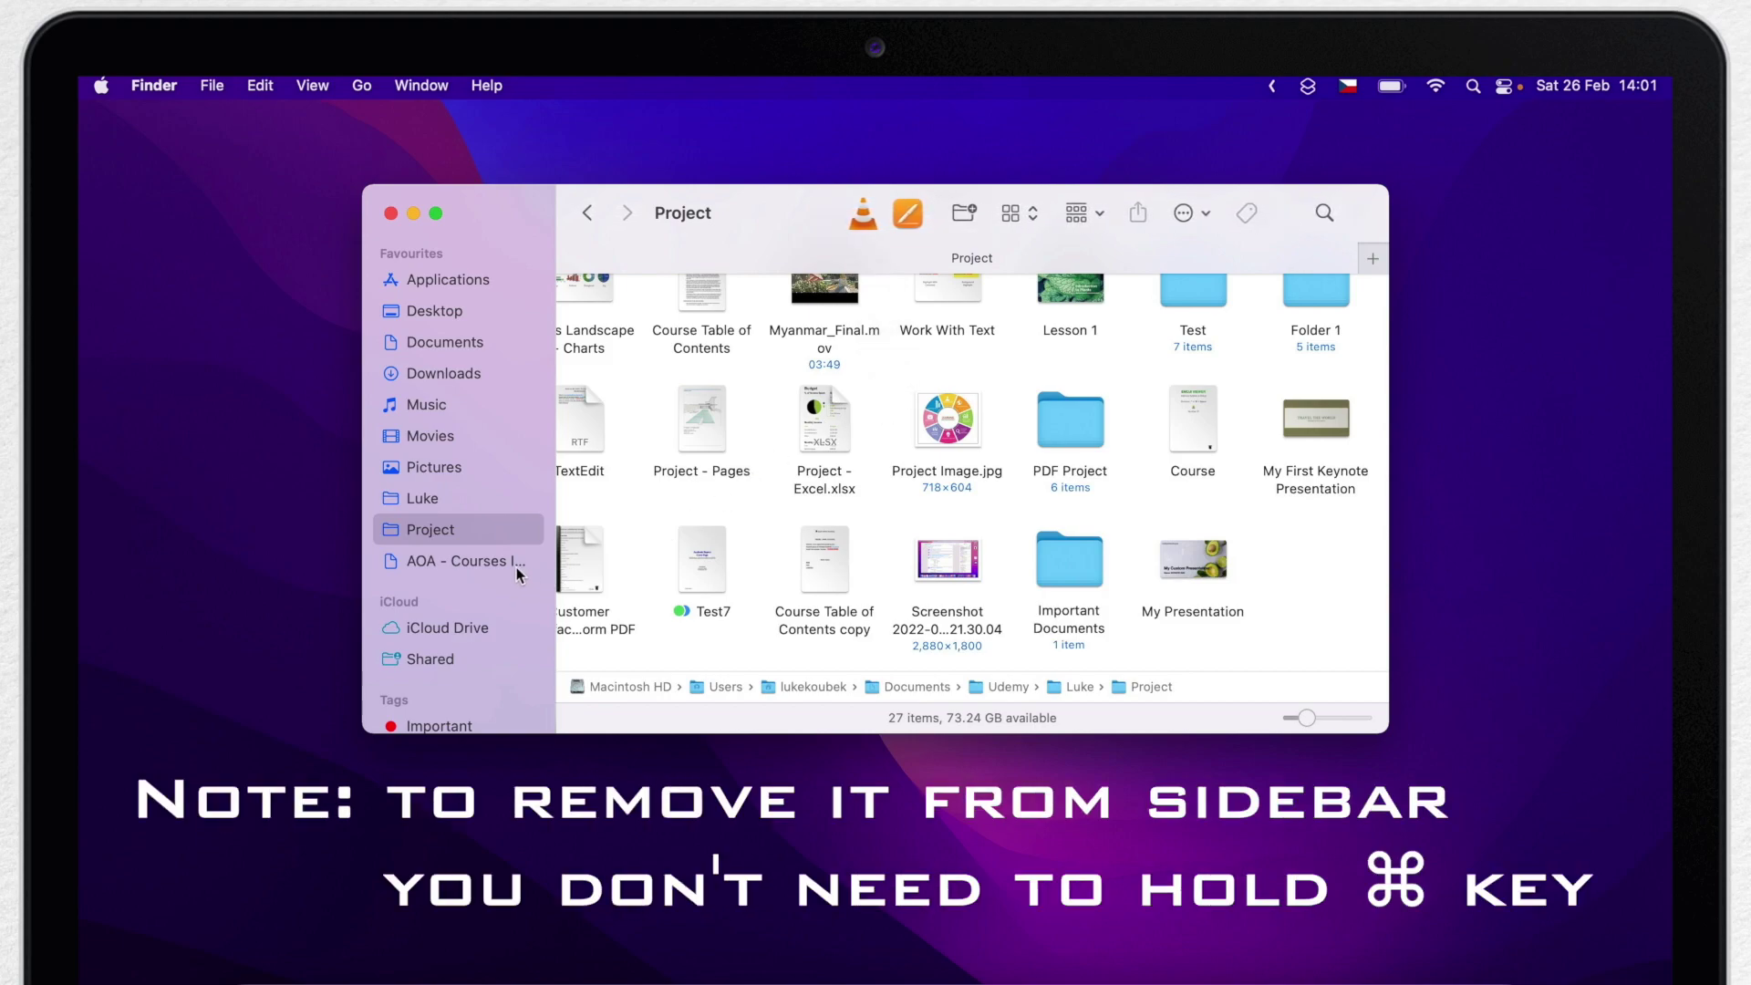
drag(457, 560, 878, 517)
double_click(1069, 559)
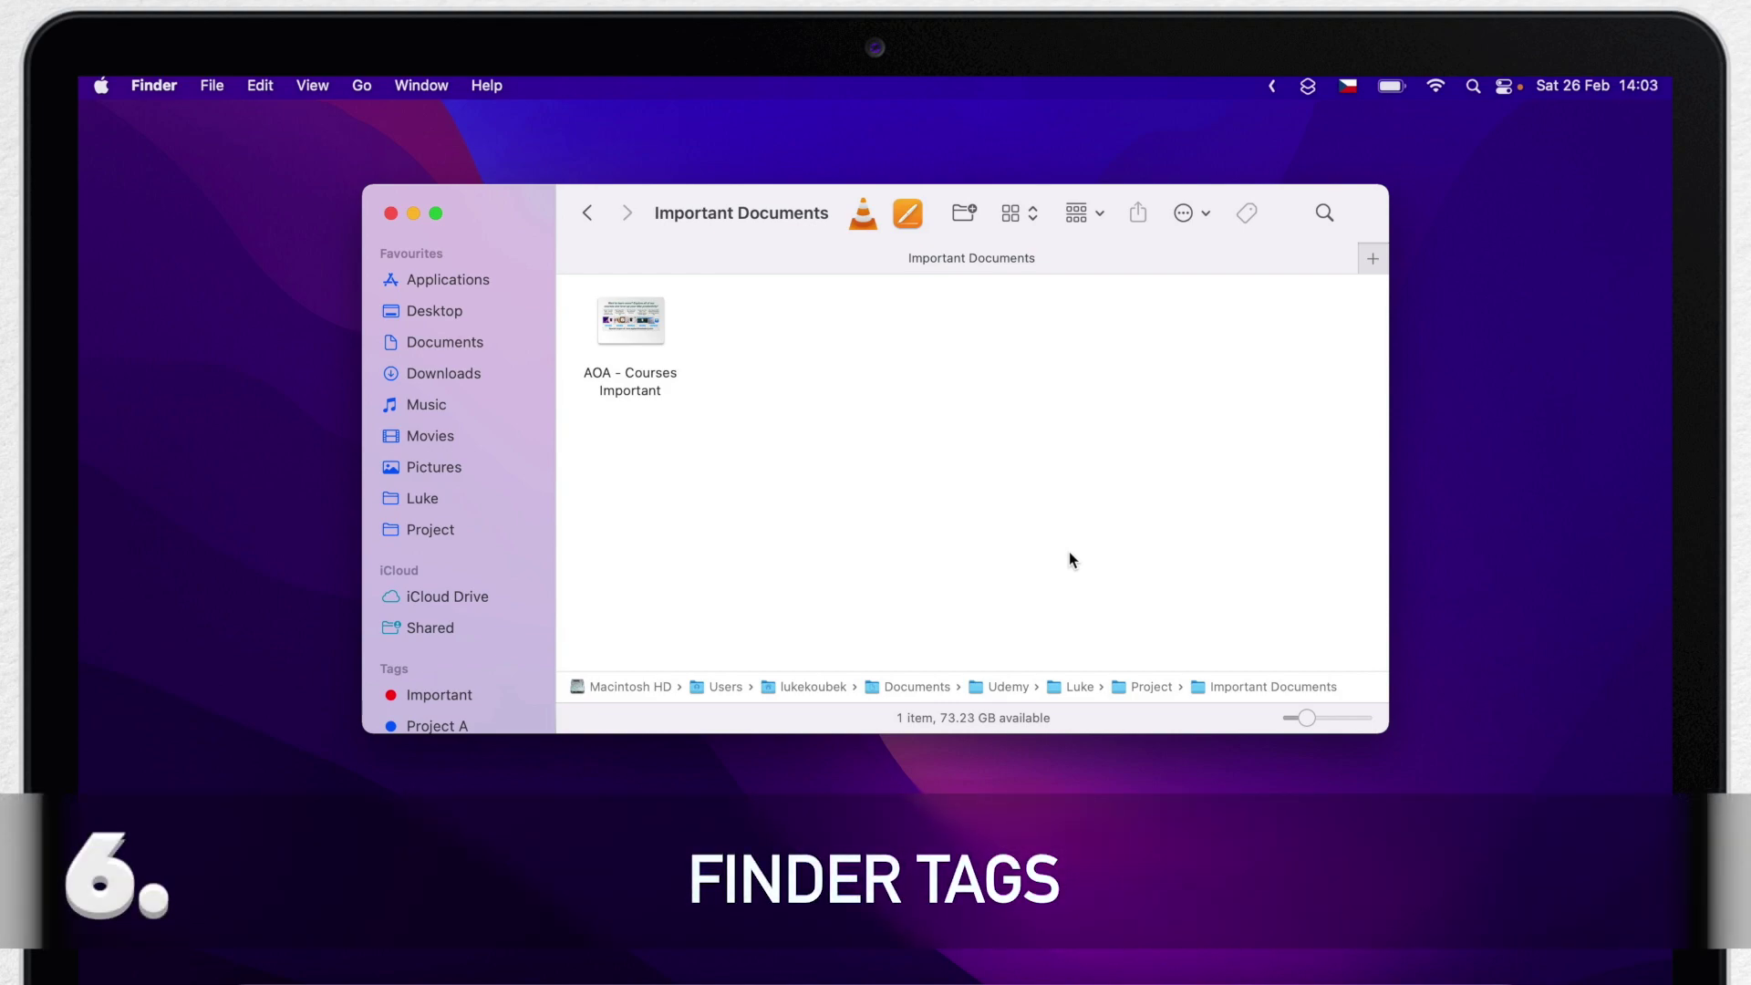
- Give AOA - Courses Important the Important tag and list all Important-tagged files
scroll(469, 600, down, 5)
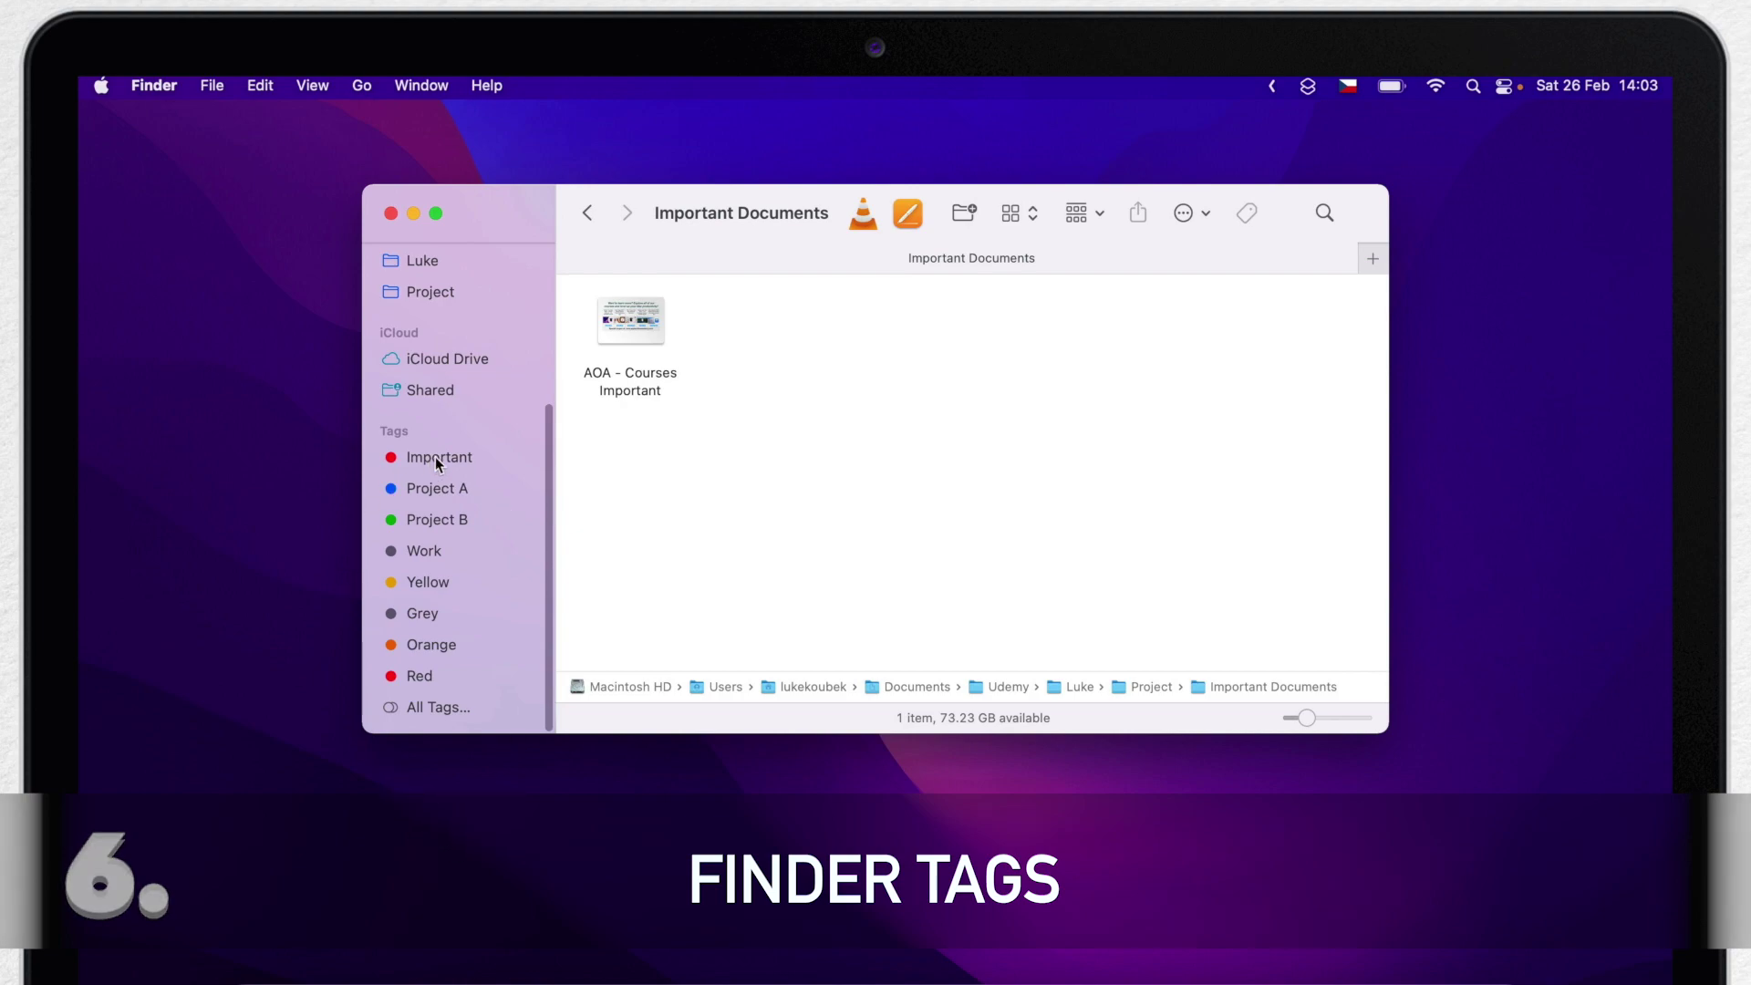
click(625, 323)
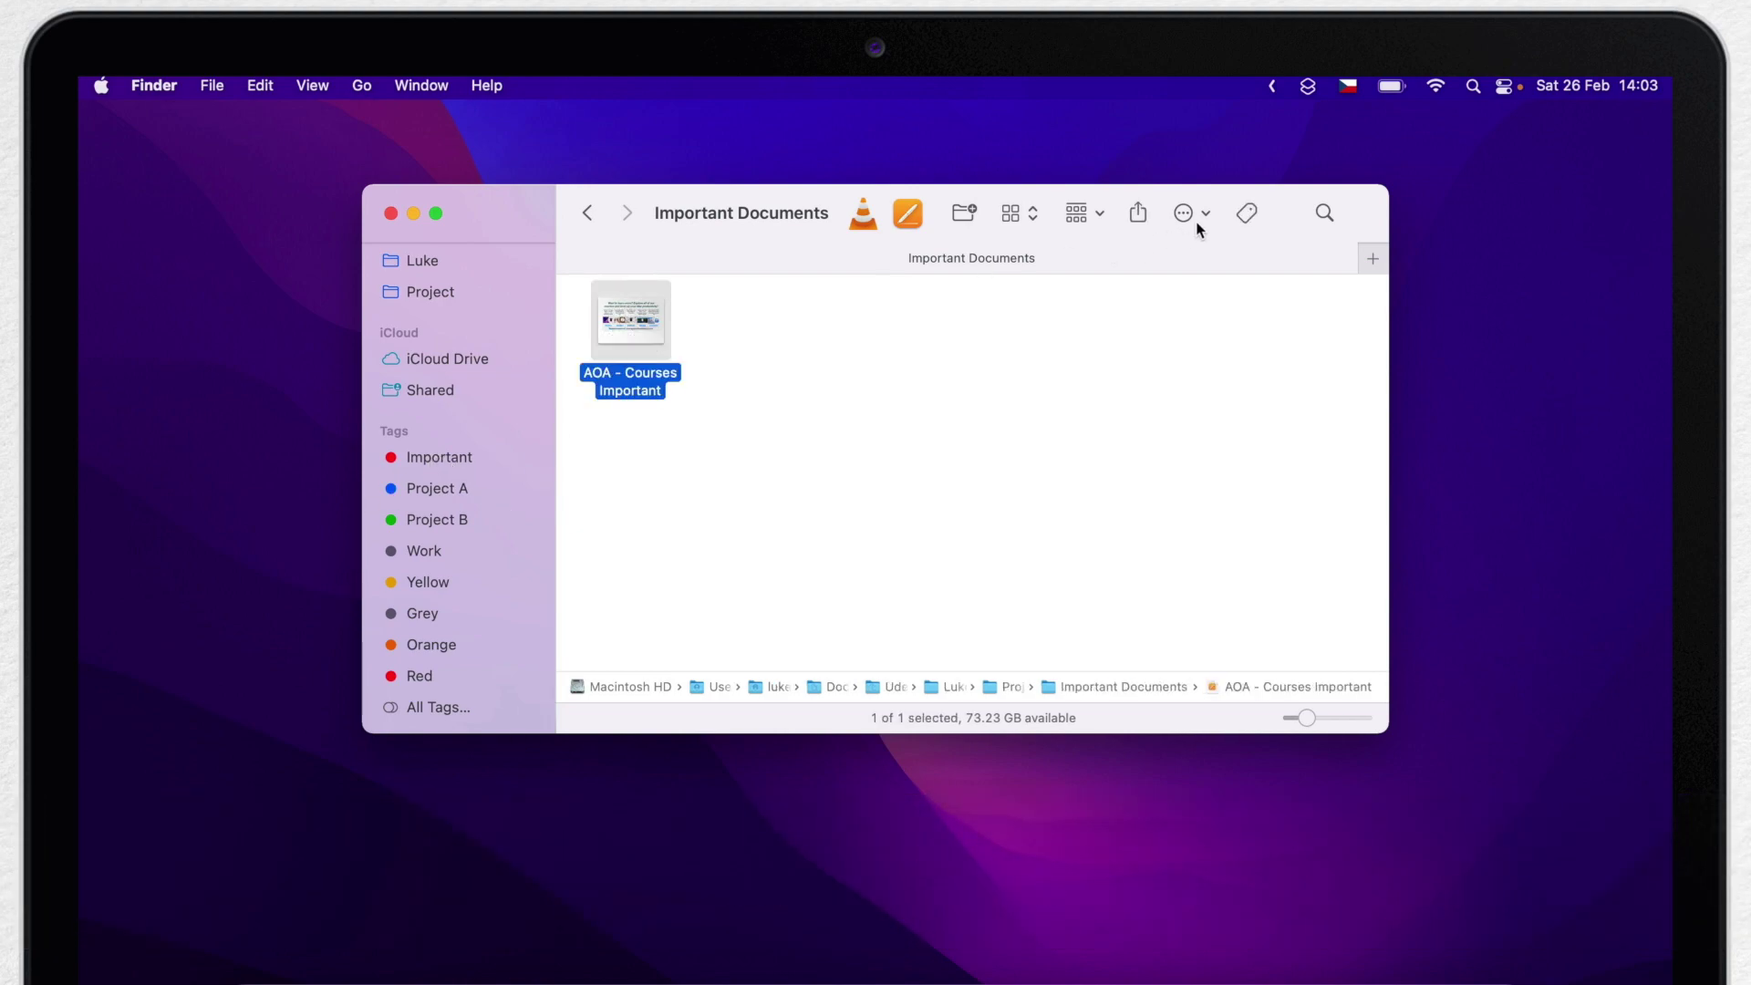
click(1250, 214)
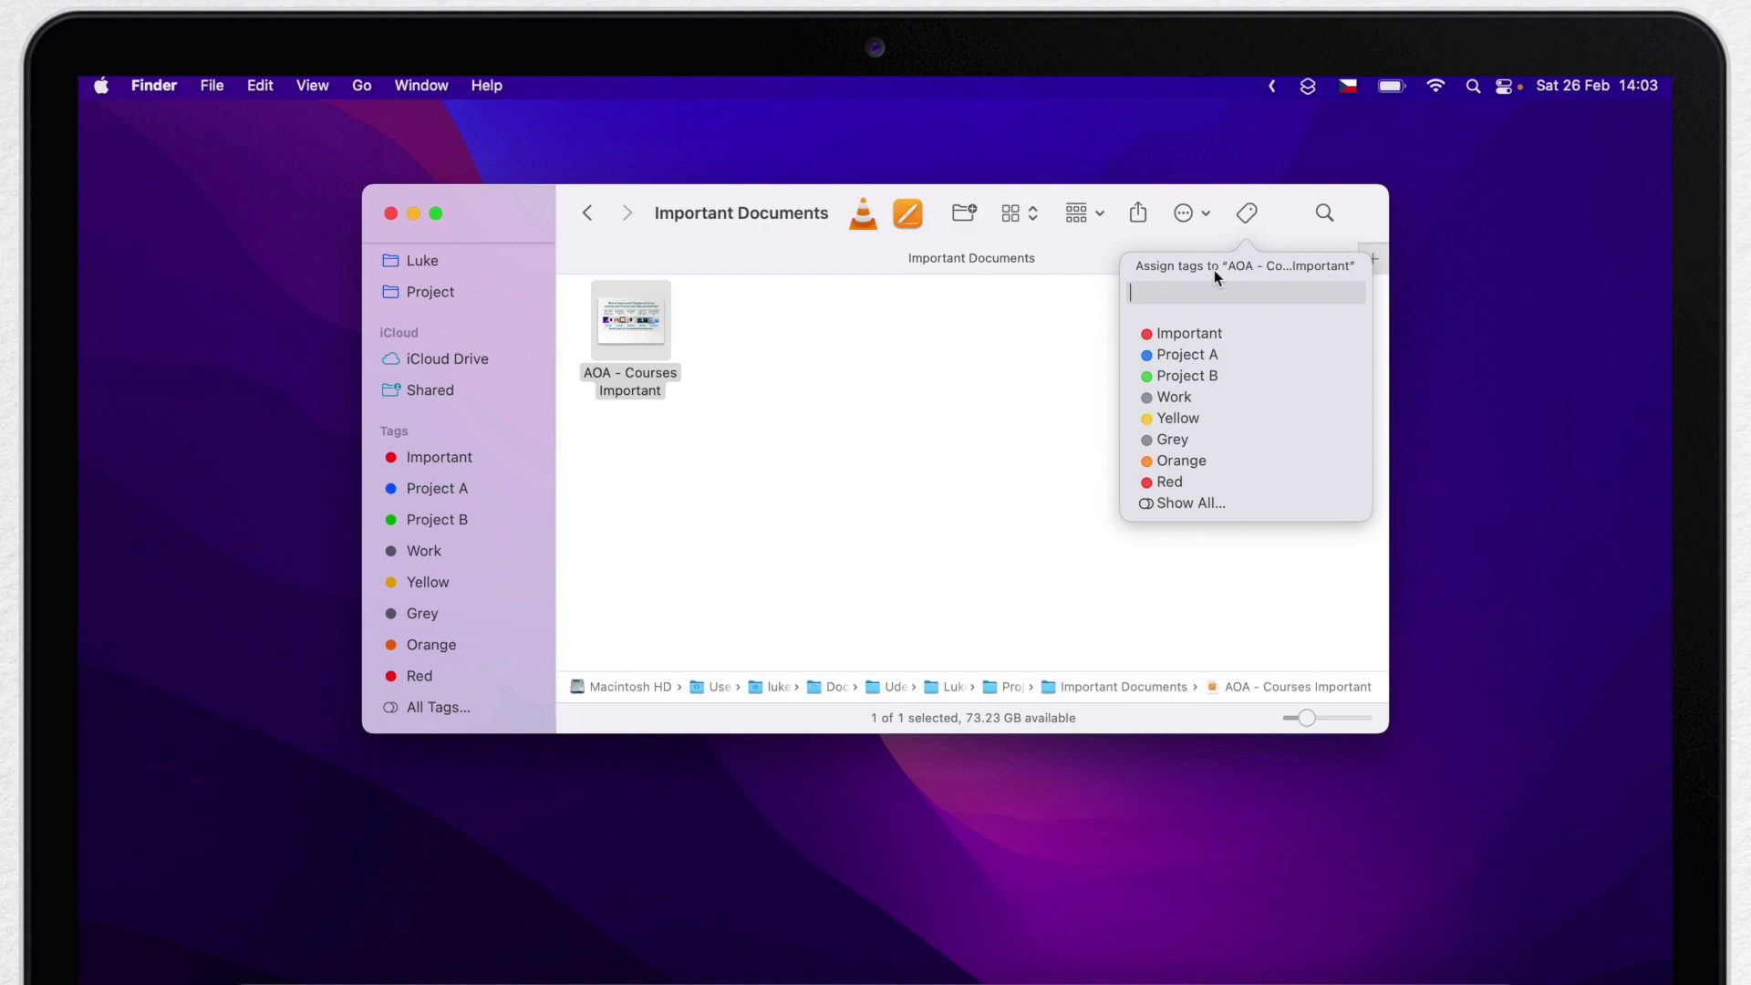
click(1183, 333)
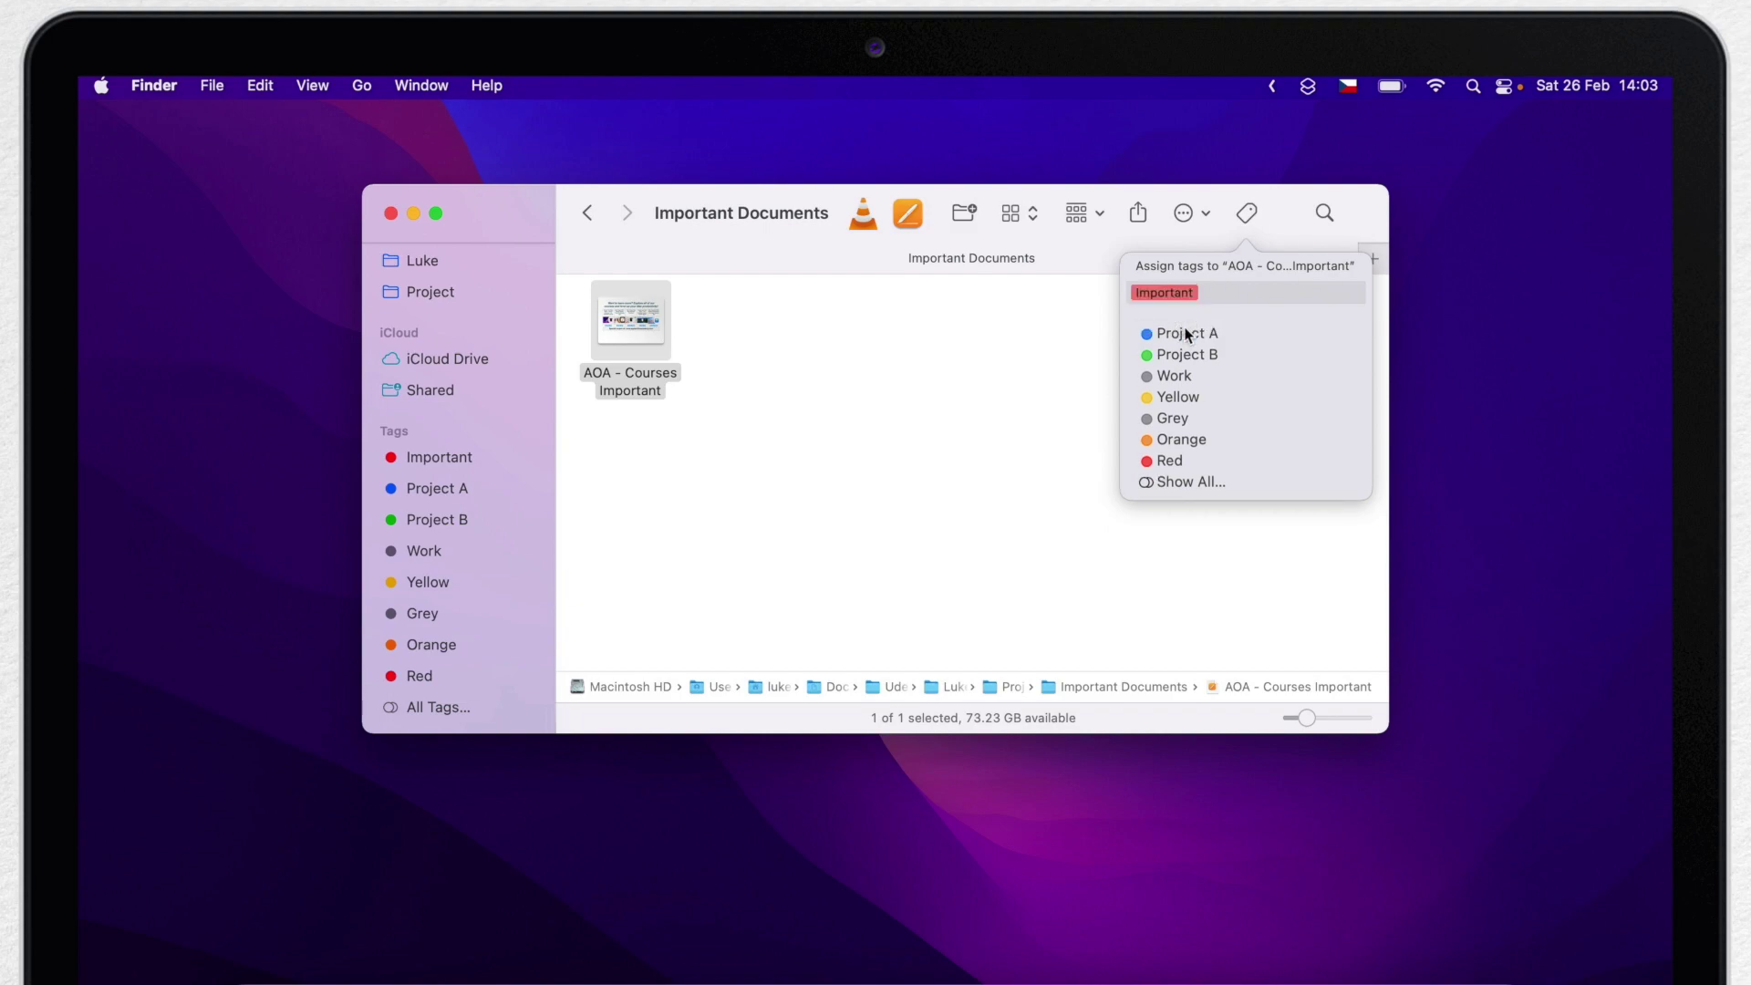
click(891, 432)
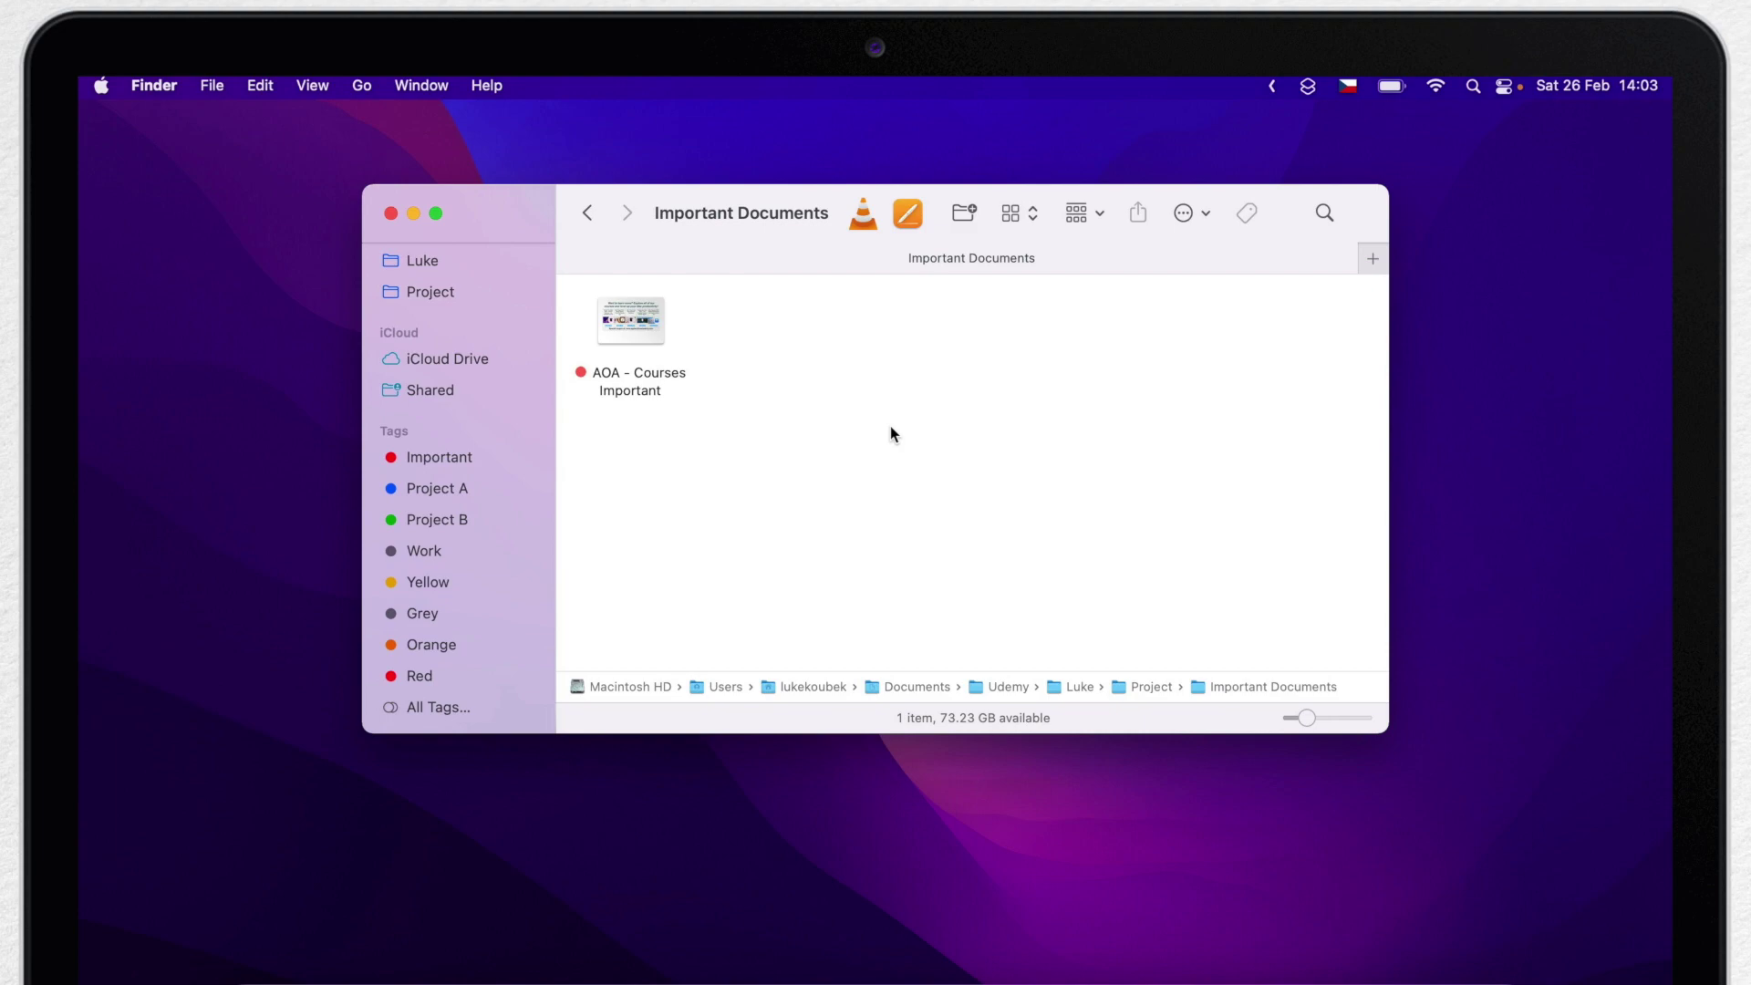
click(445, 456)
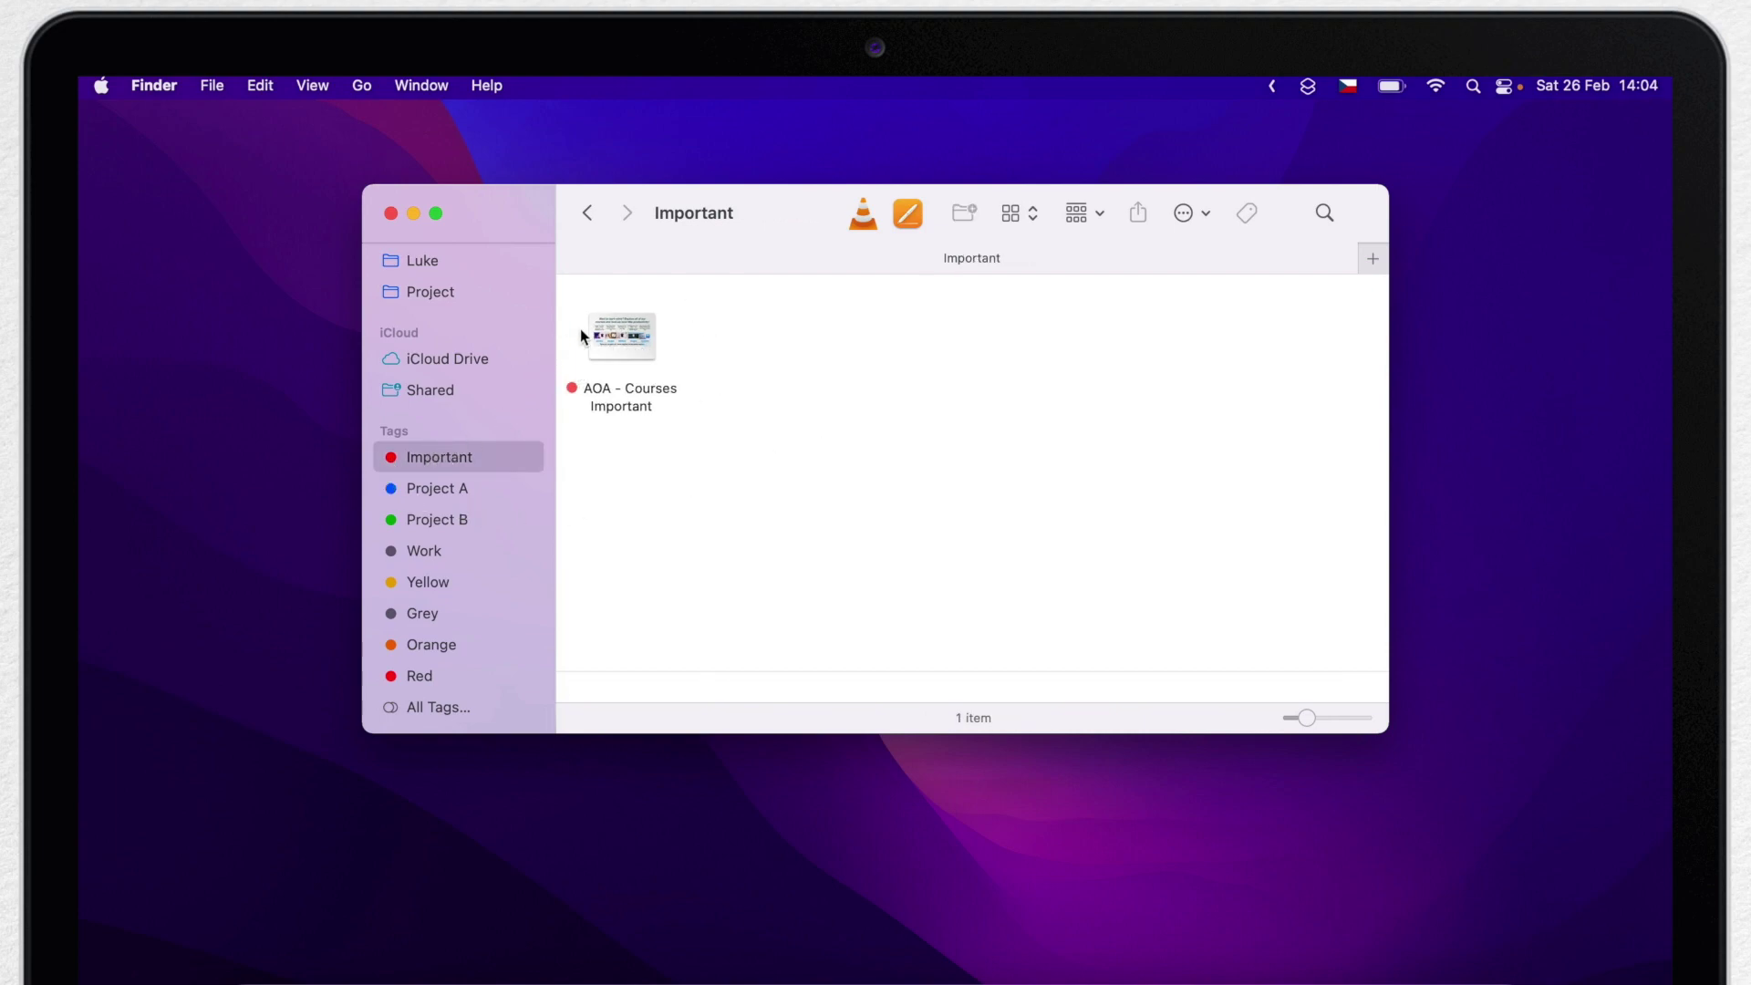
- Add the Important tag to the Course file in the Project folder
scroll(474, 425, up, 2)
click(423, 339)
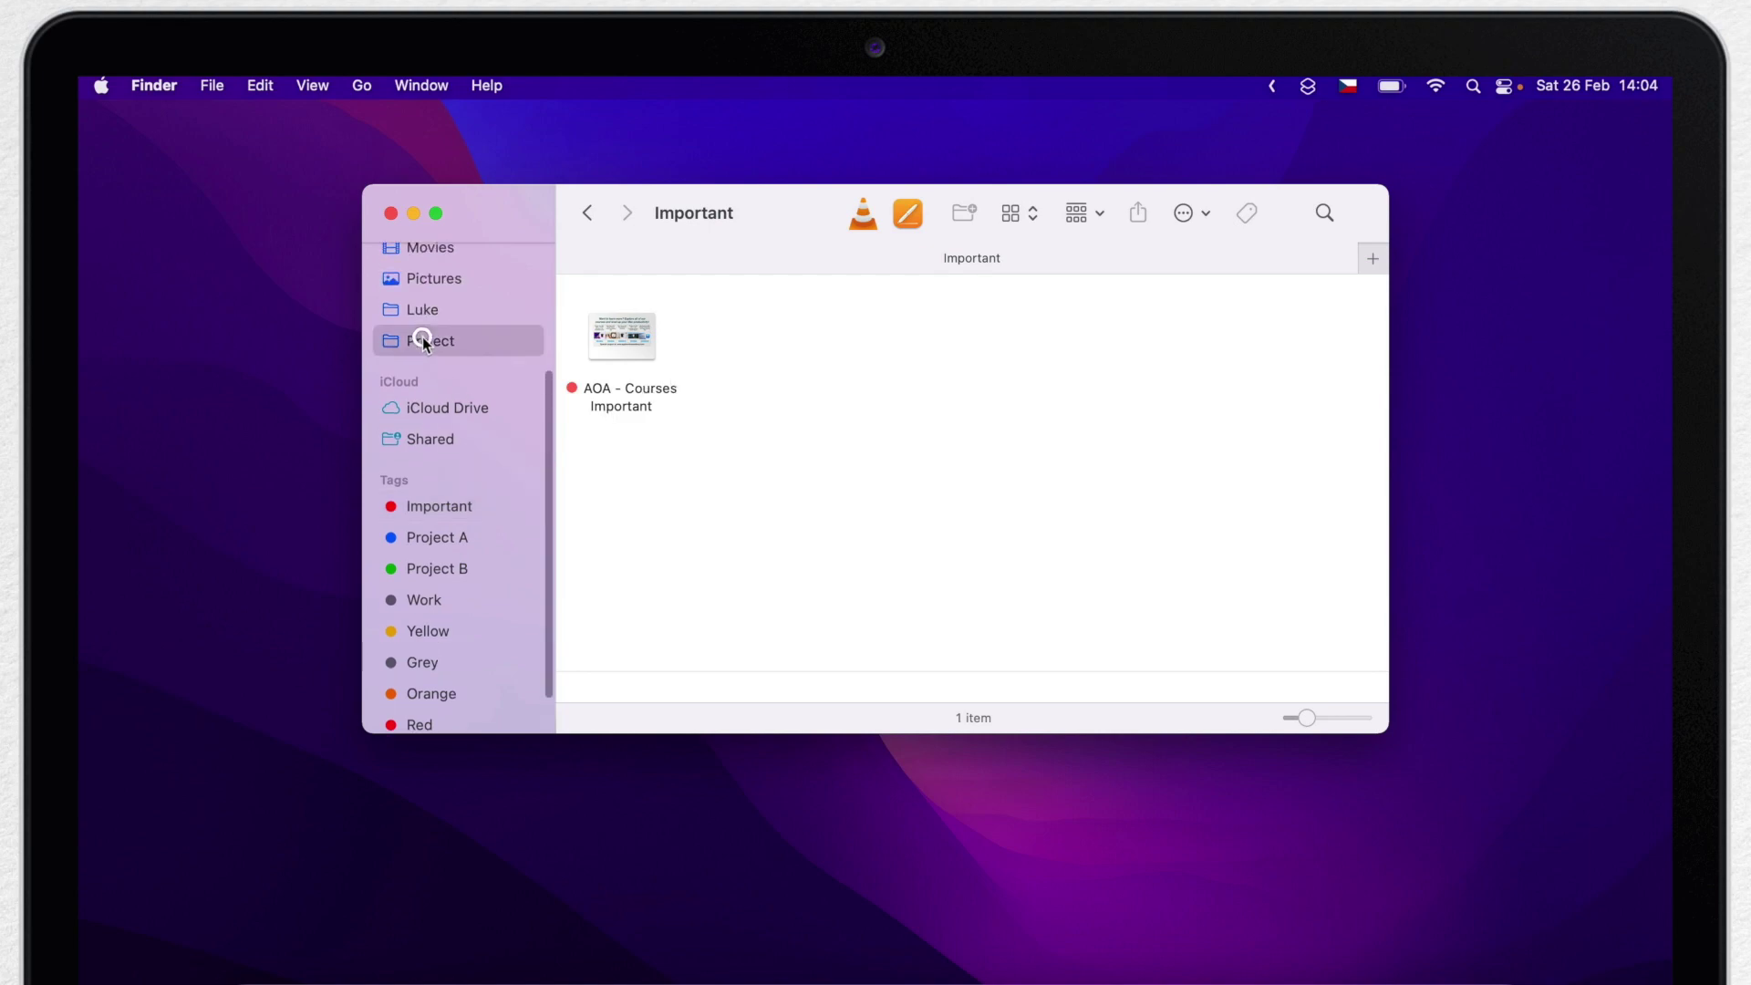
click(1191, 416)
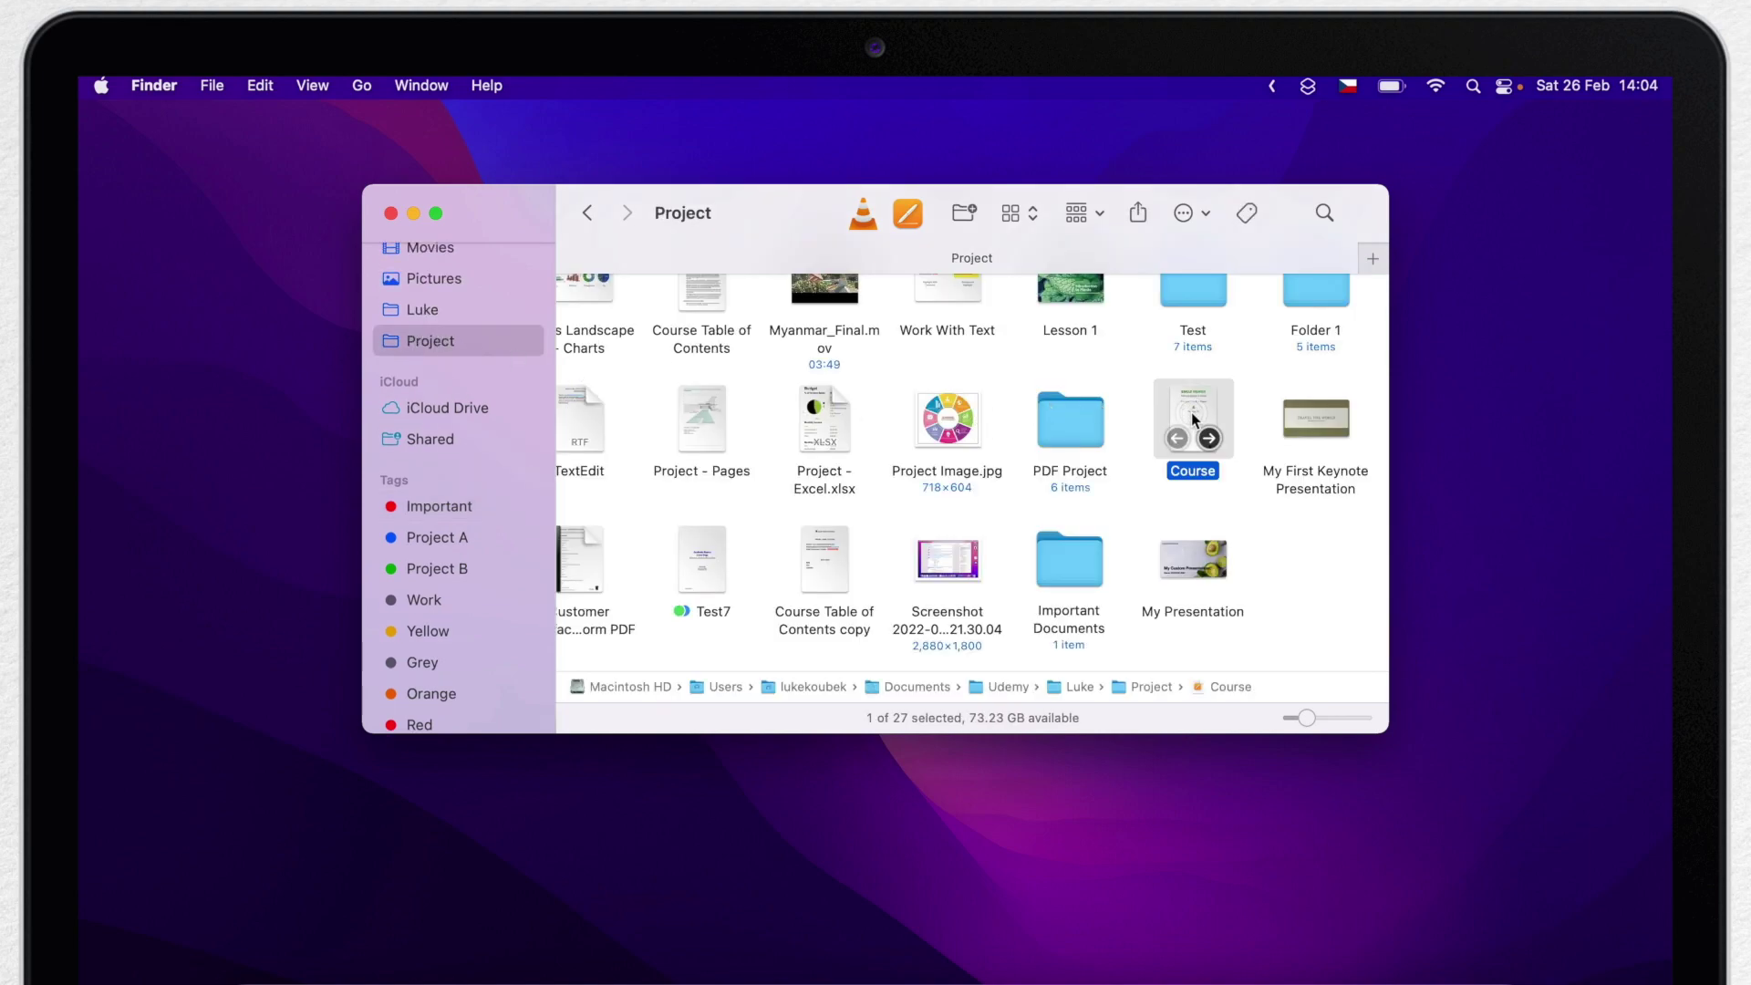
click(1248, 215)
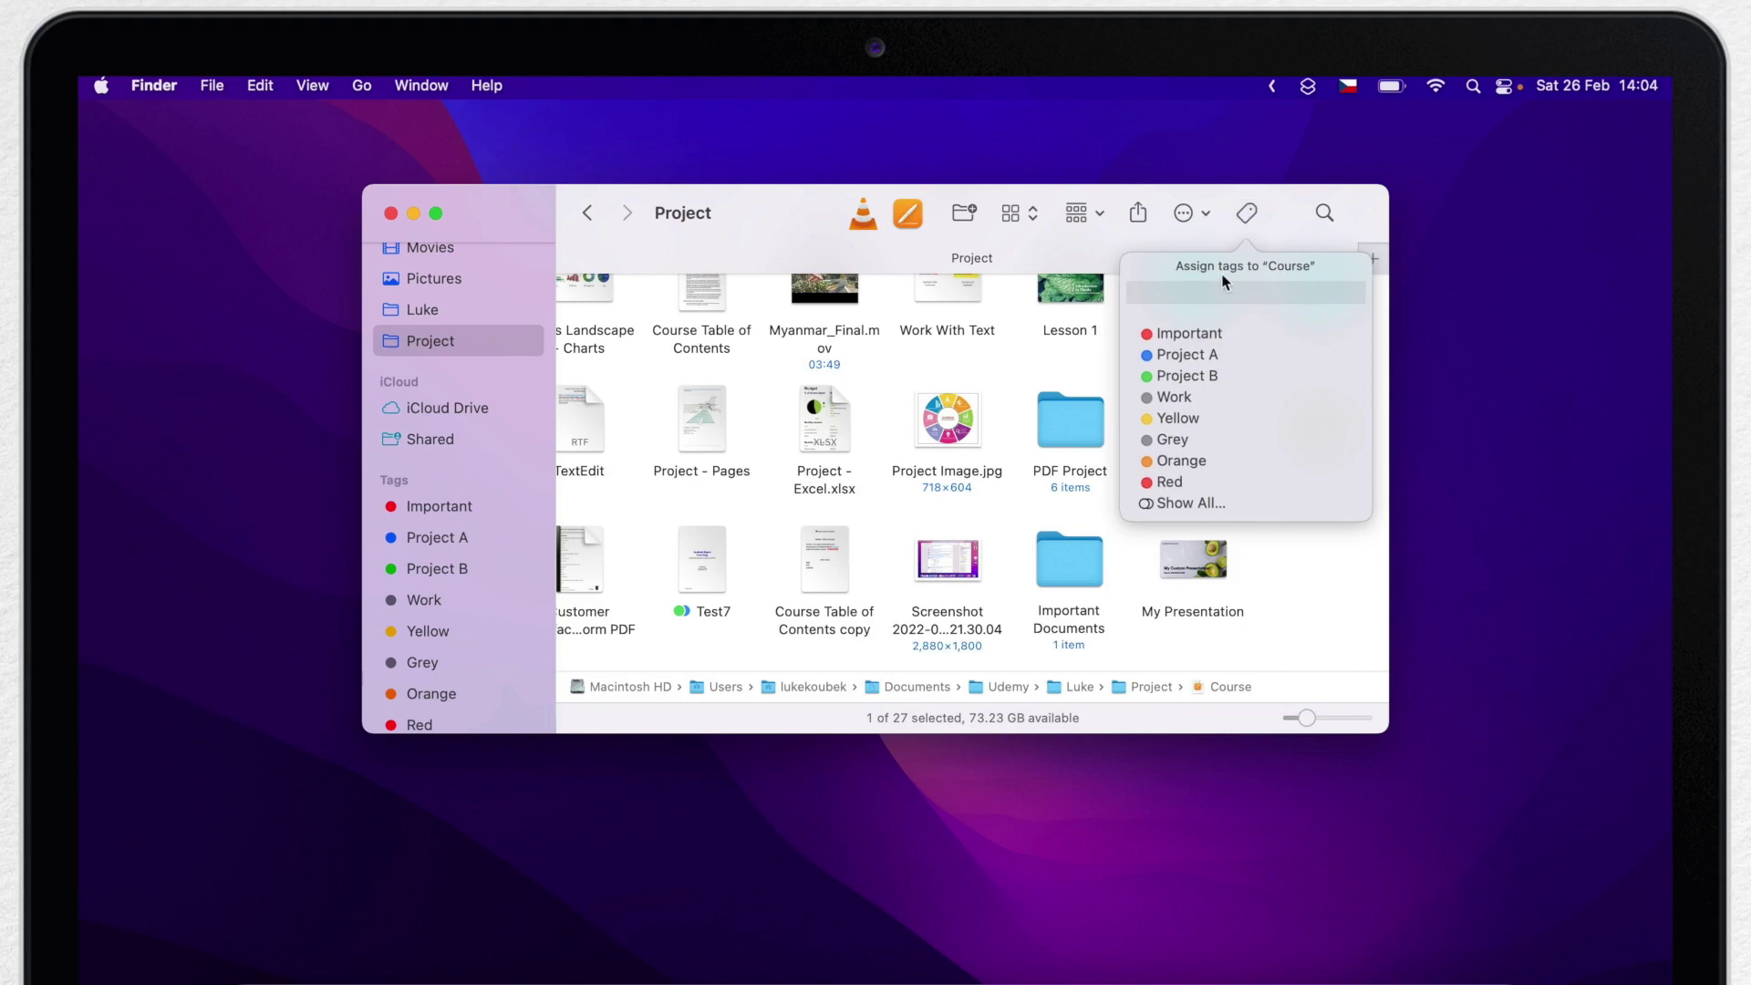
click(1187, 334)
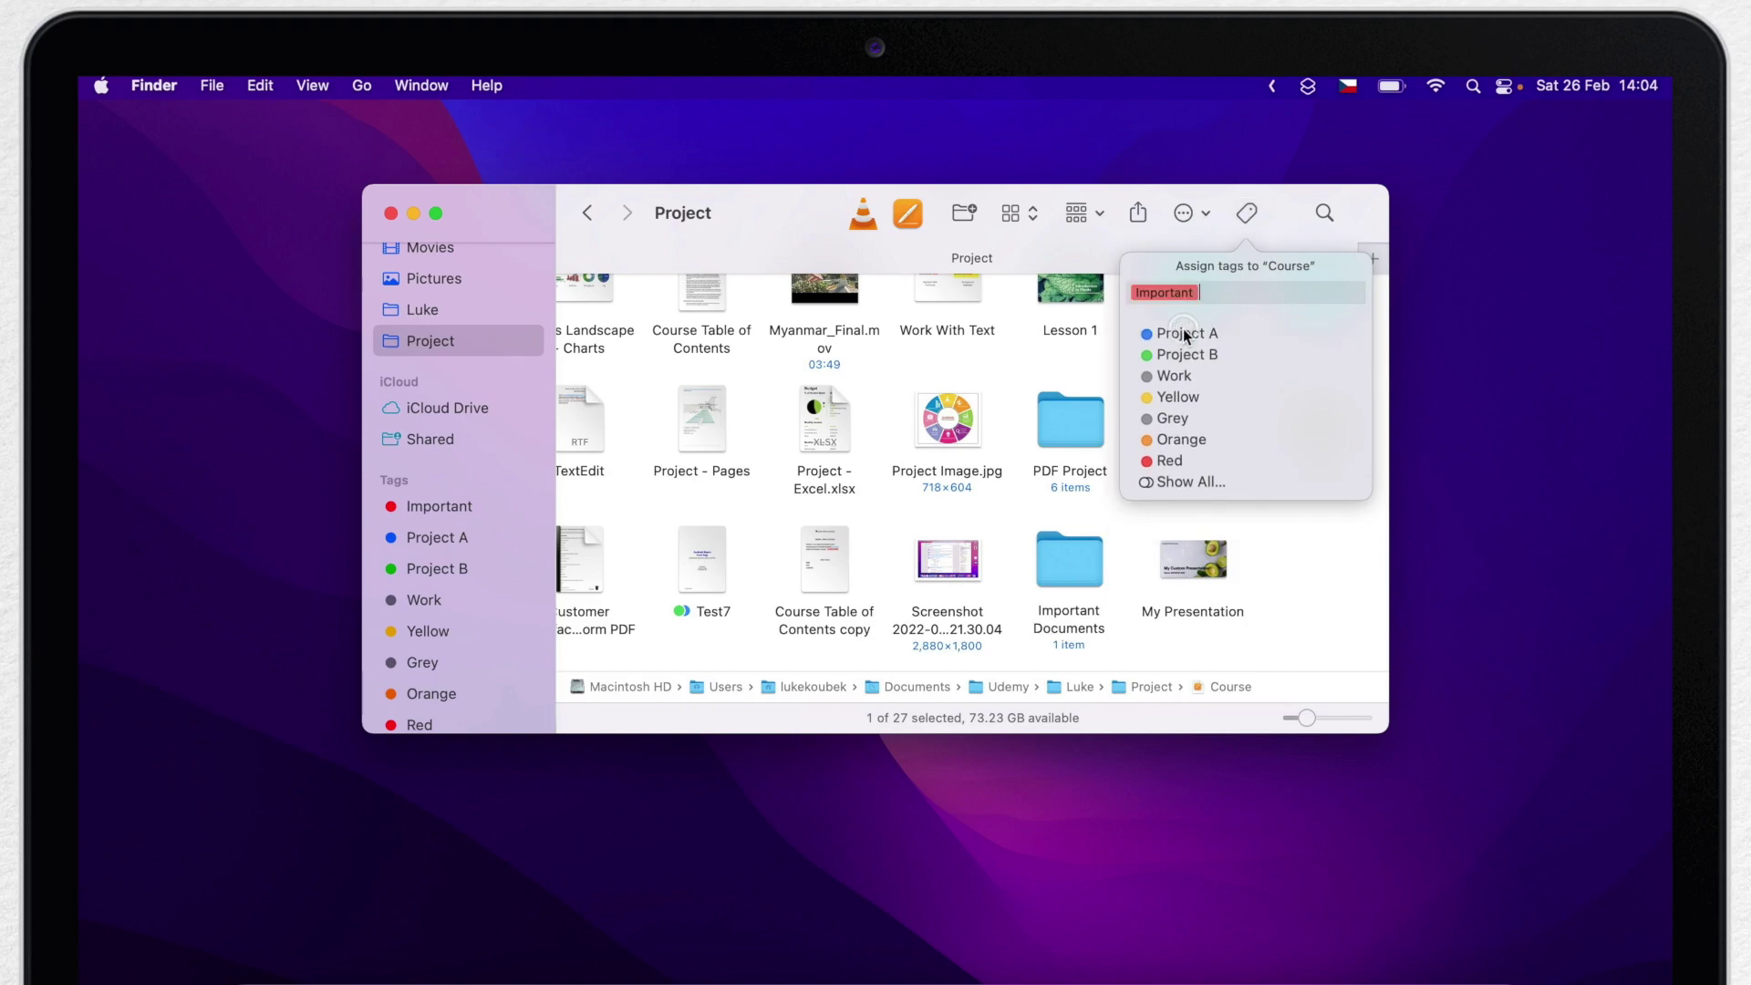
click(1056, 367)
- In the Important tag view, remove the Important tag from Course
click(433, 507)
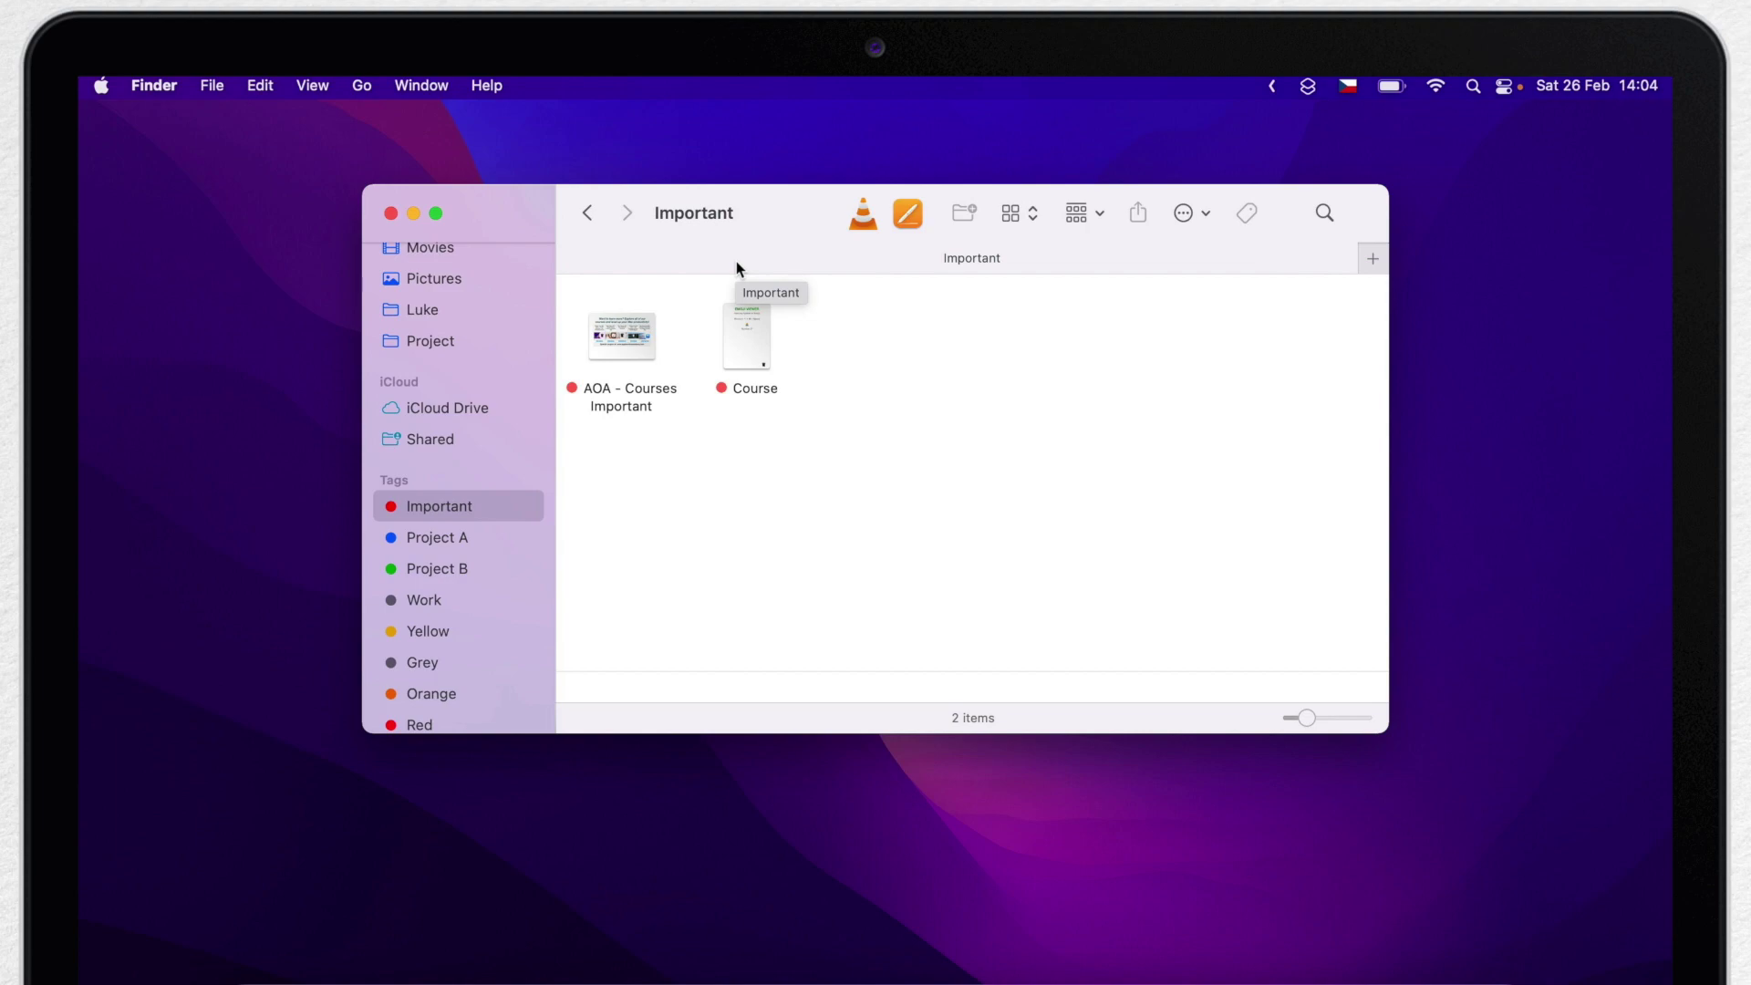
click(748, 324)
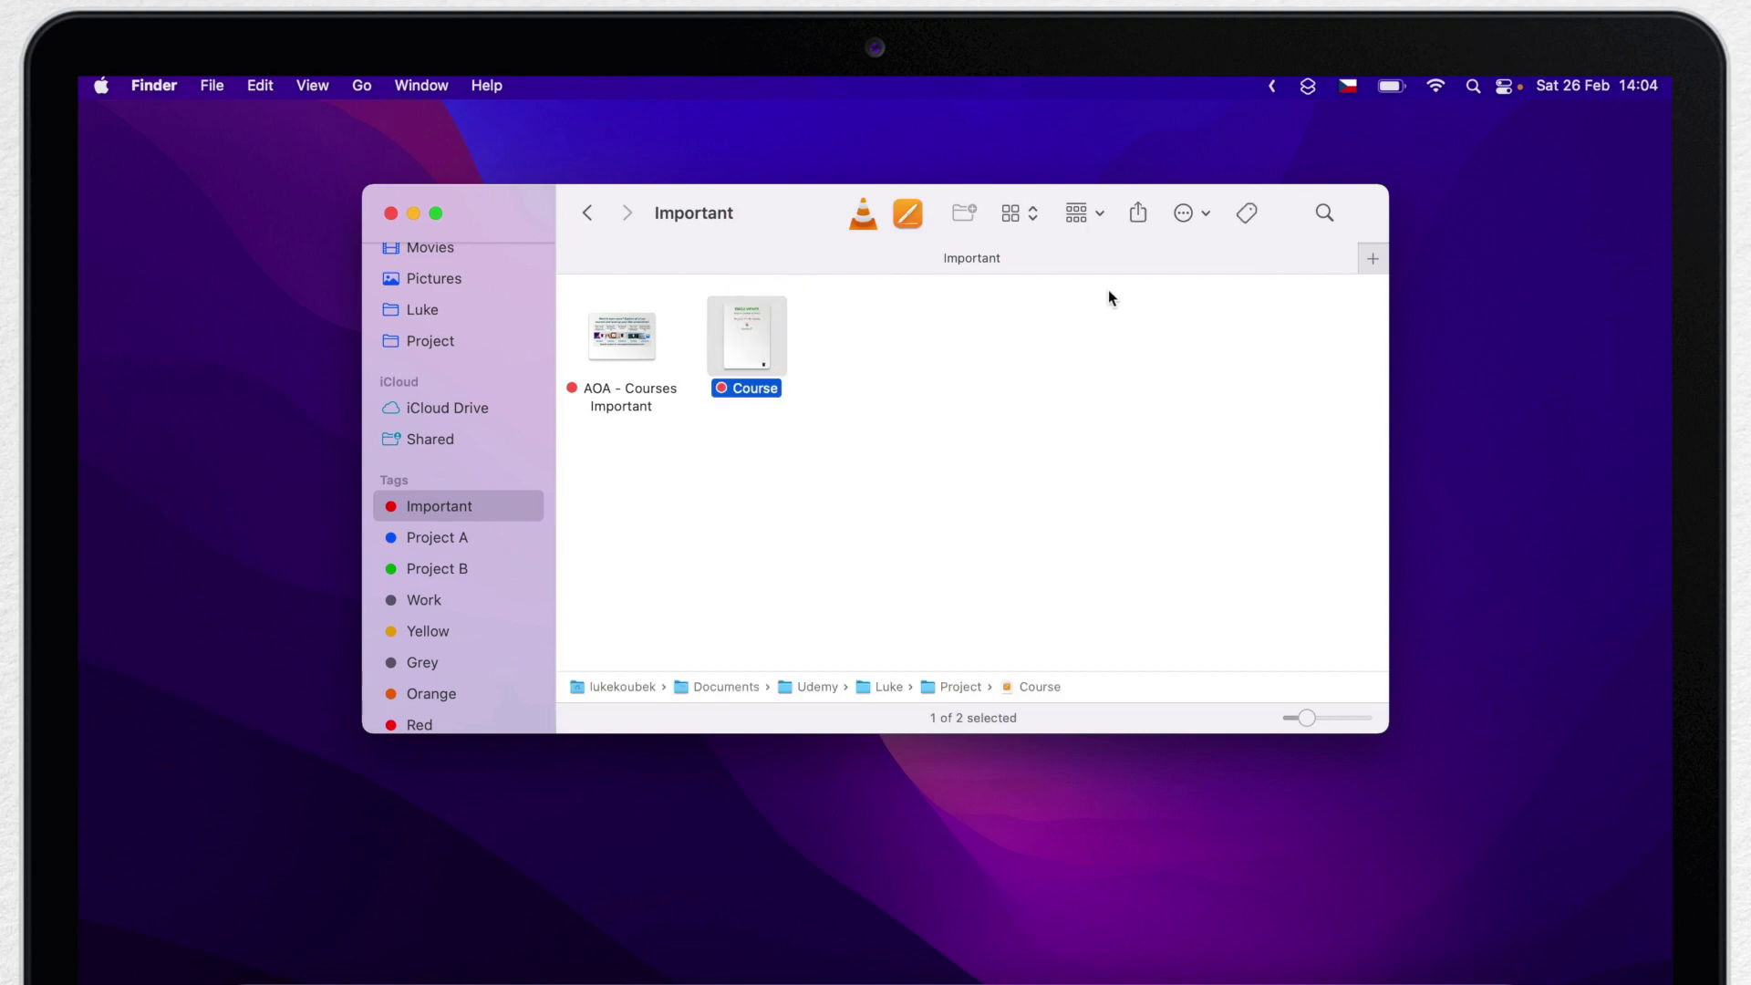
click(1247, 221)
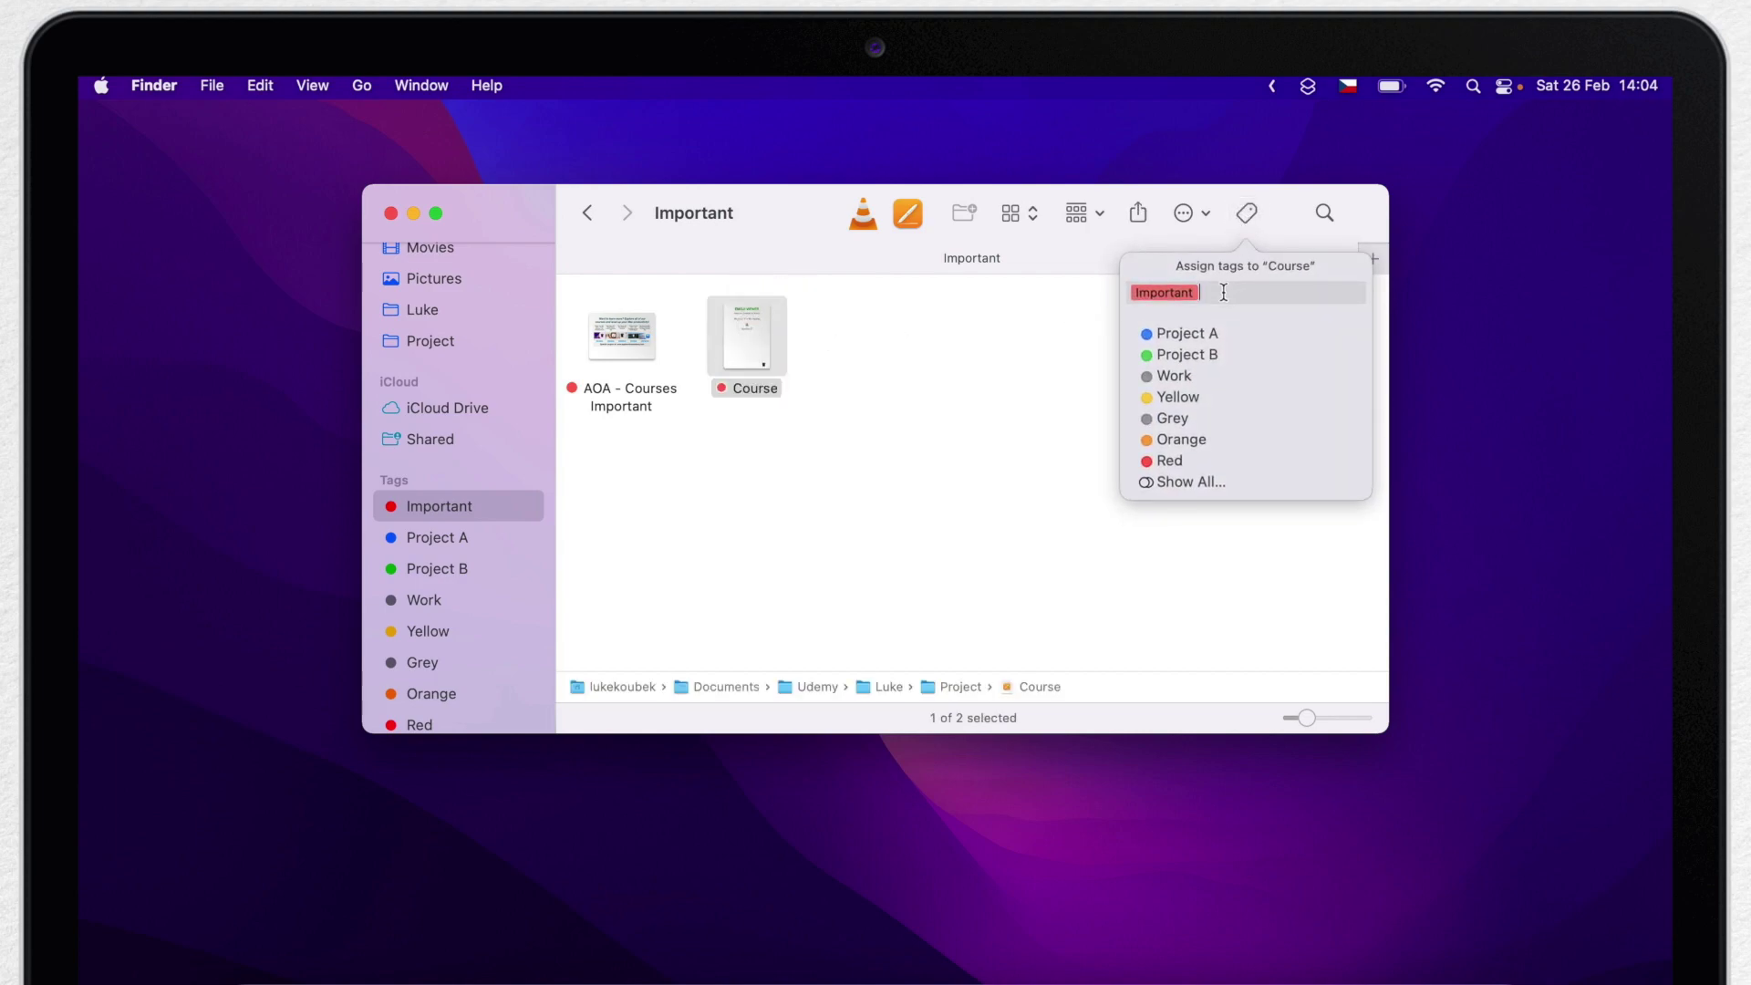
click(898, 426)
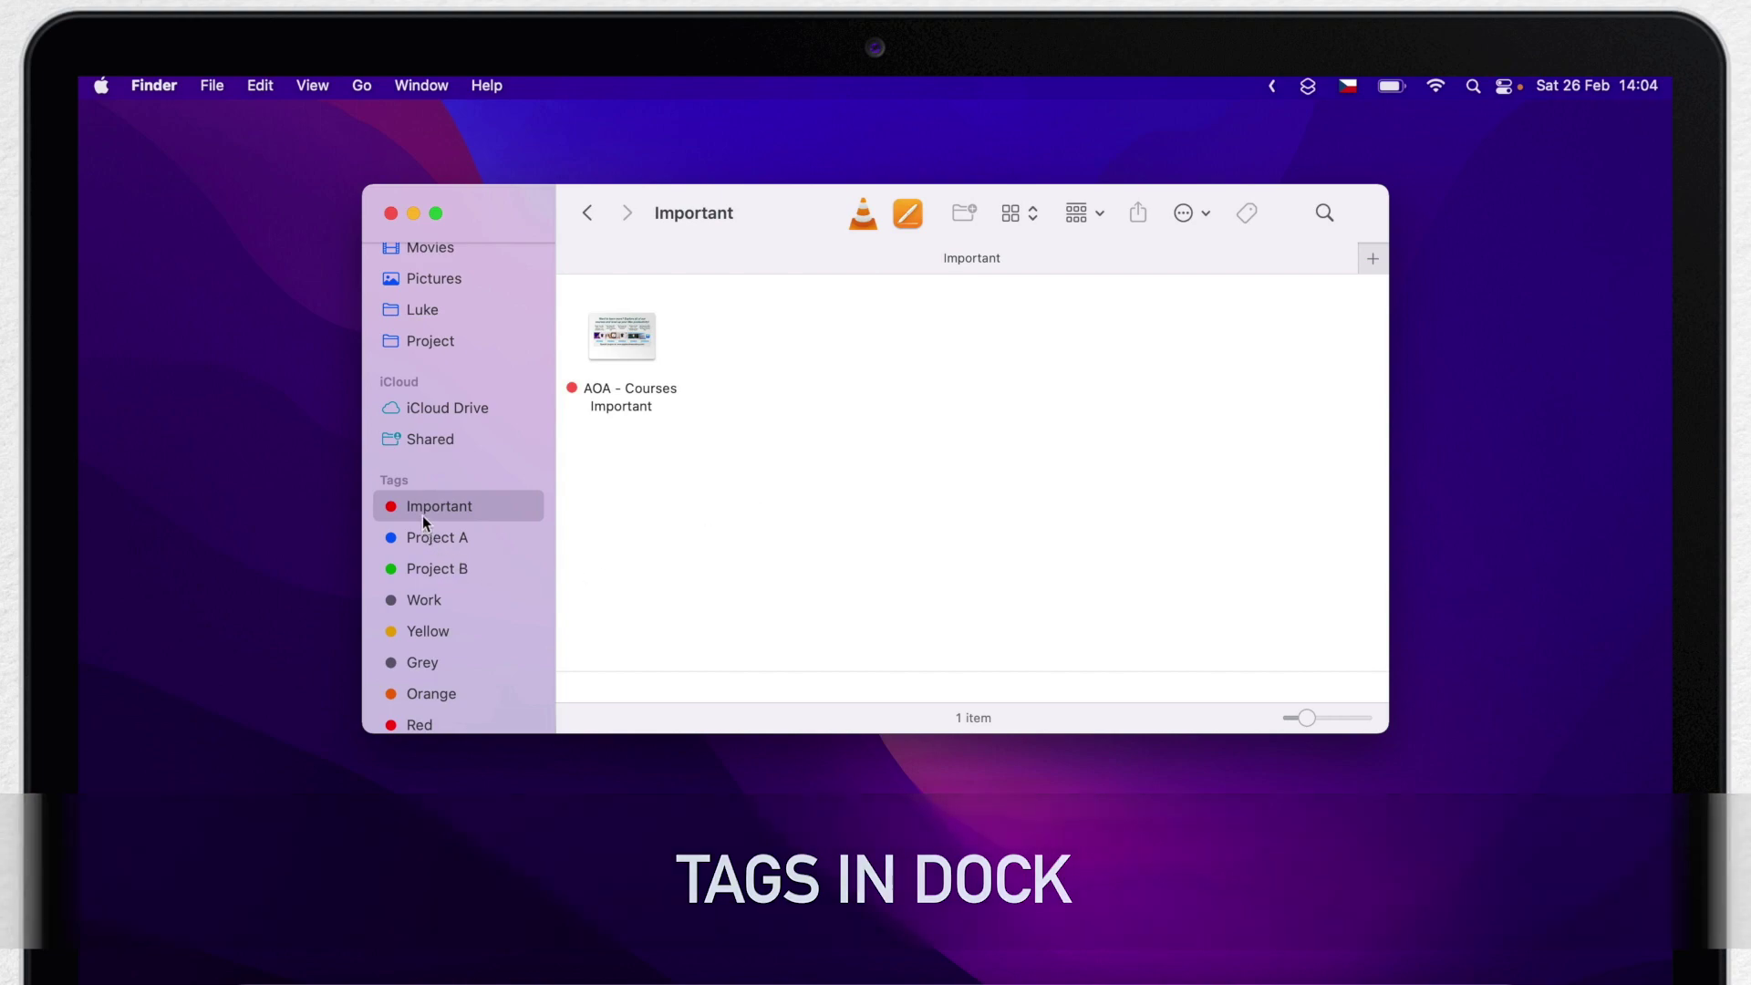
- Add the Important tag to the Dock as a stack and close the Finder window
drag(427, 507, 1362, 983)
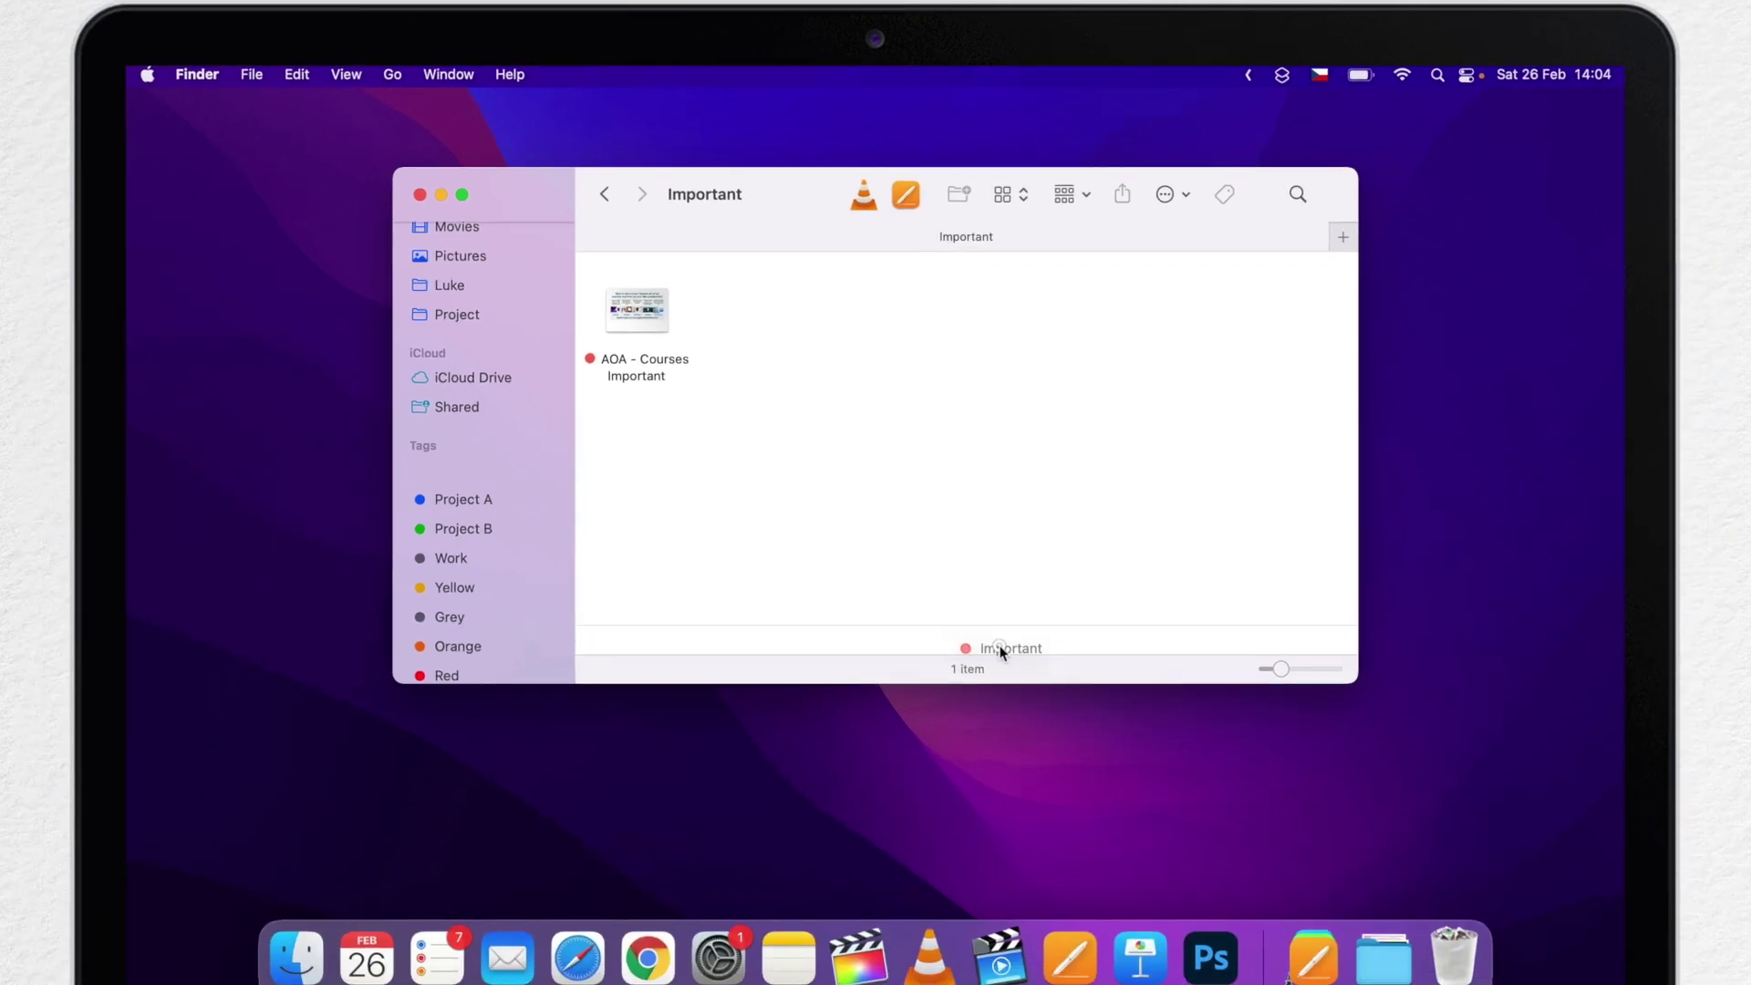
drag(1280, 805, 1300, 841)
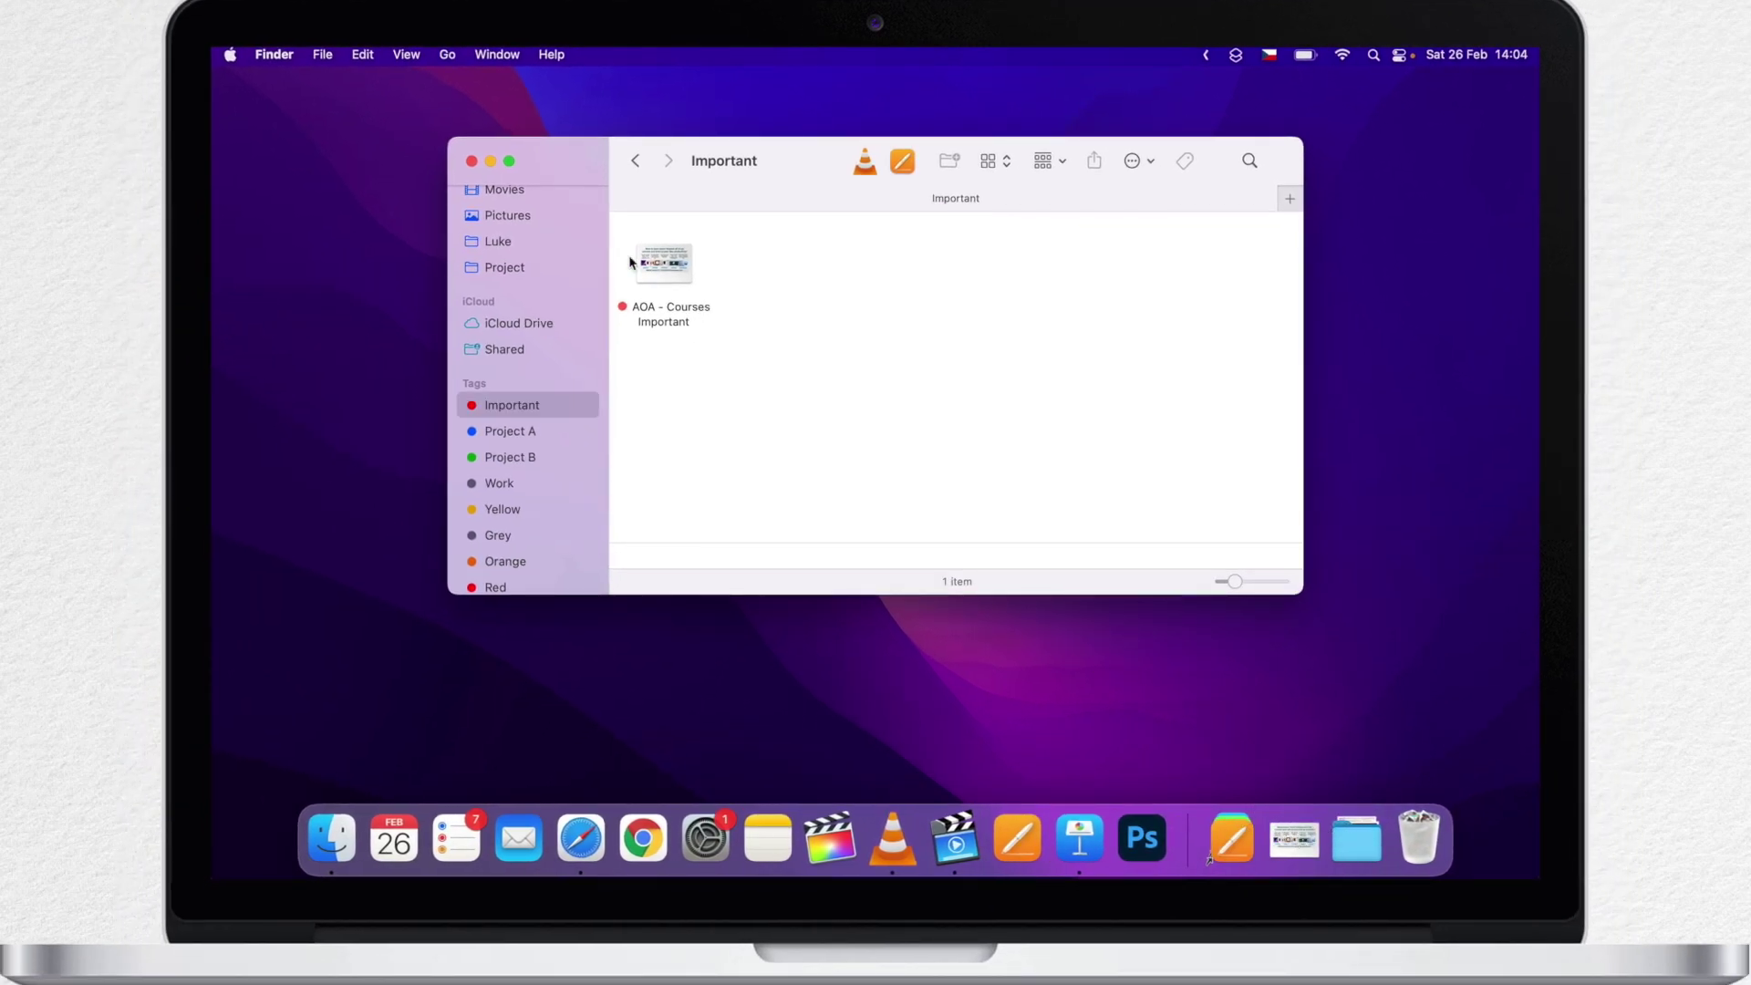
click(471, 161)
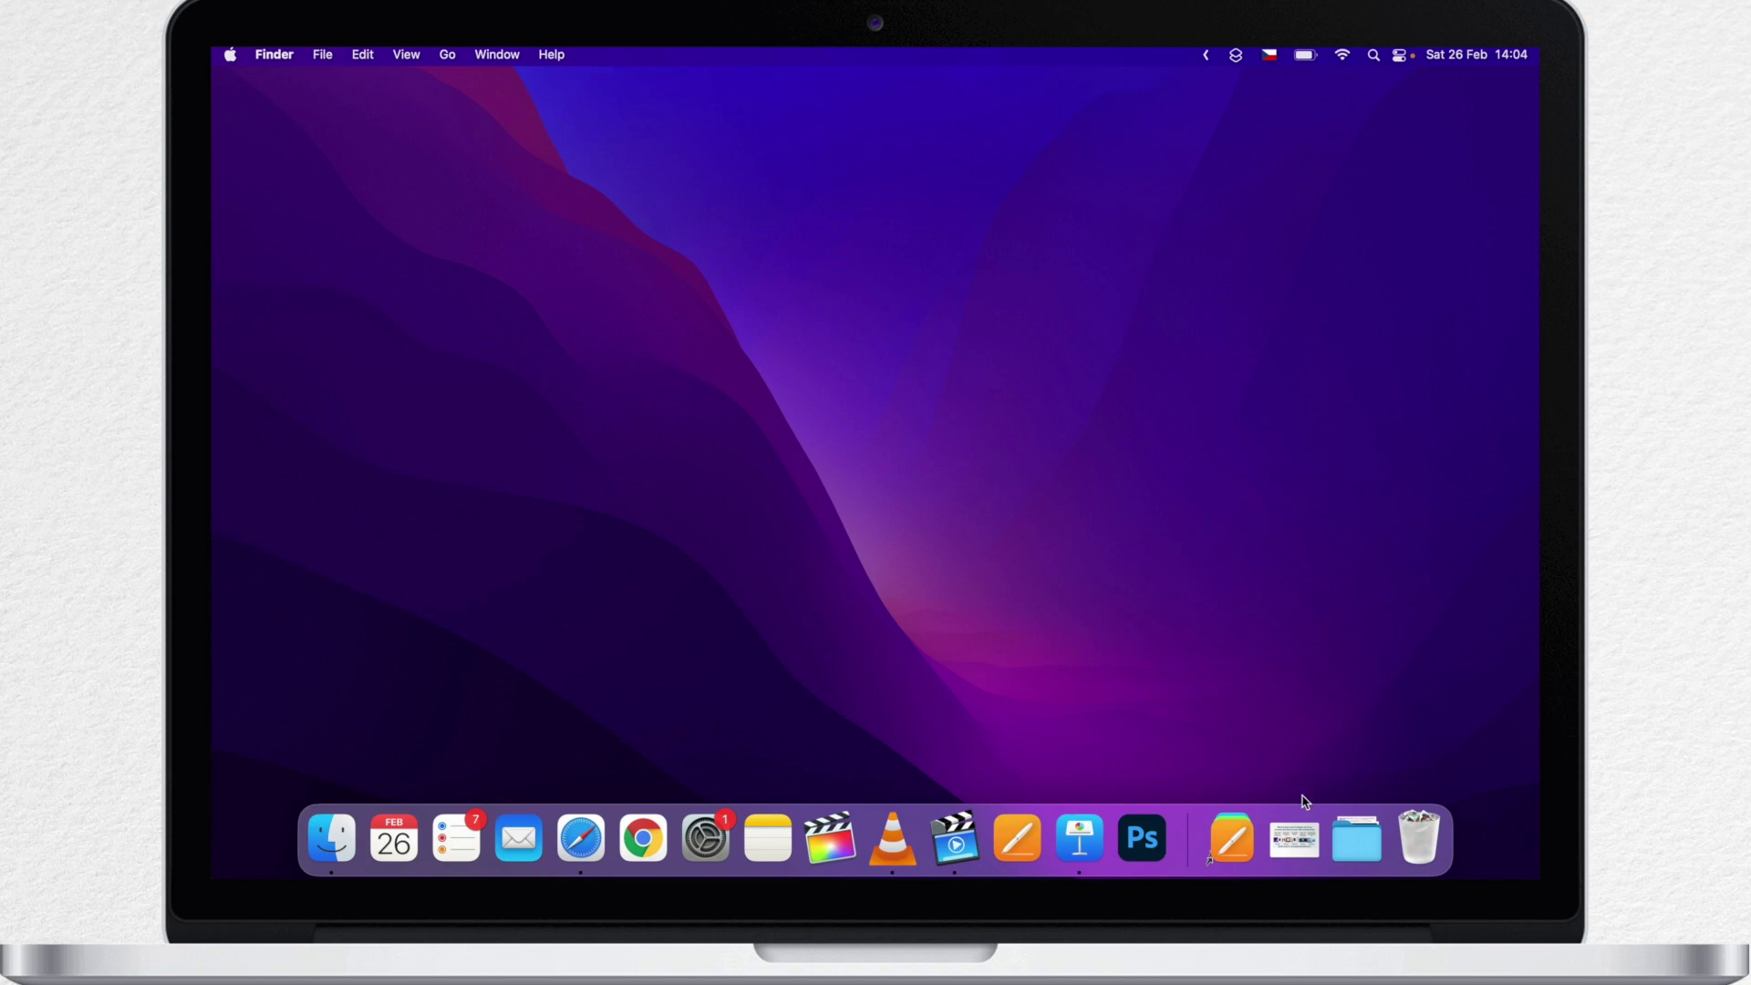
- Open AOA - Courses Important from the Important Dock stack, close it, and remove the stack
click(1293, 844)
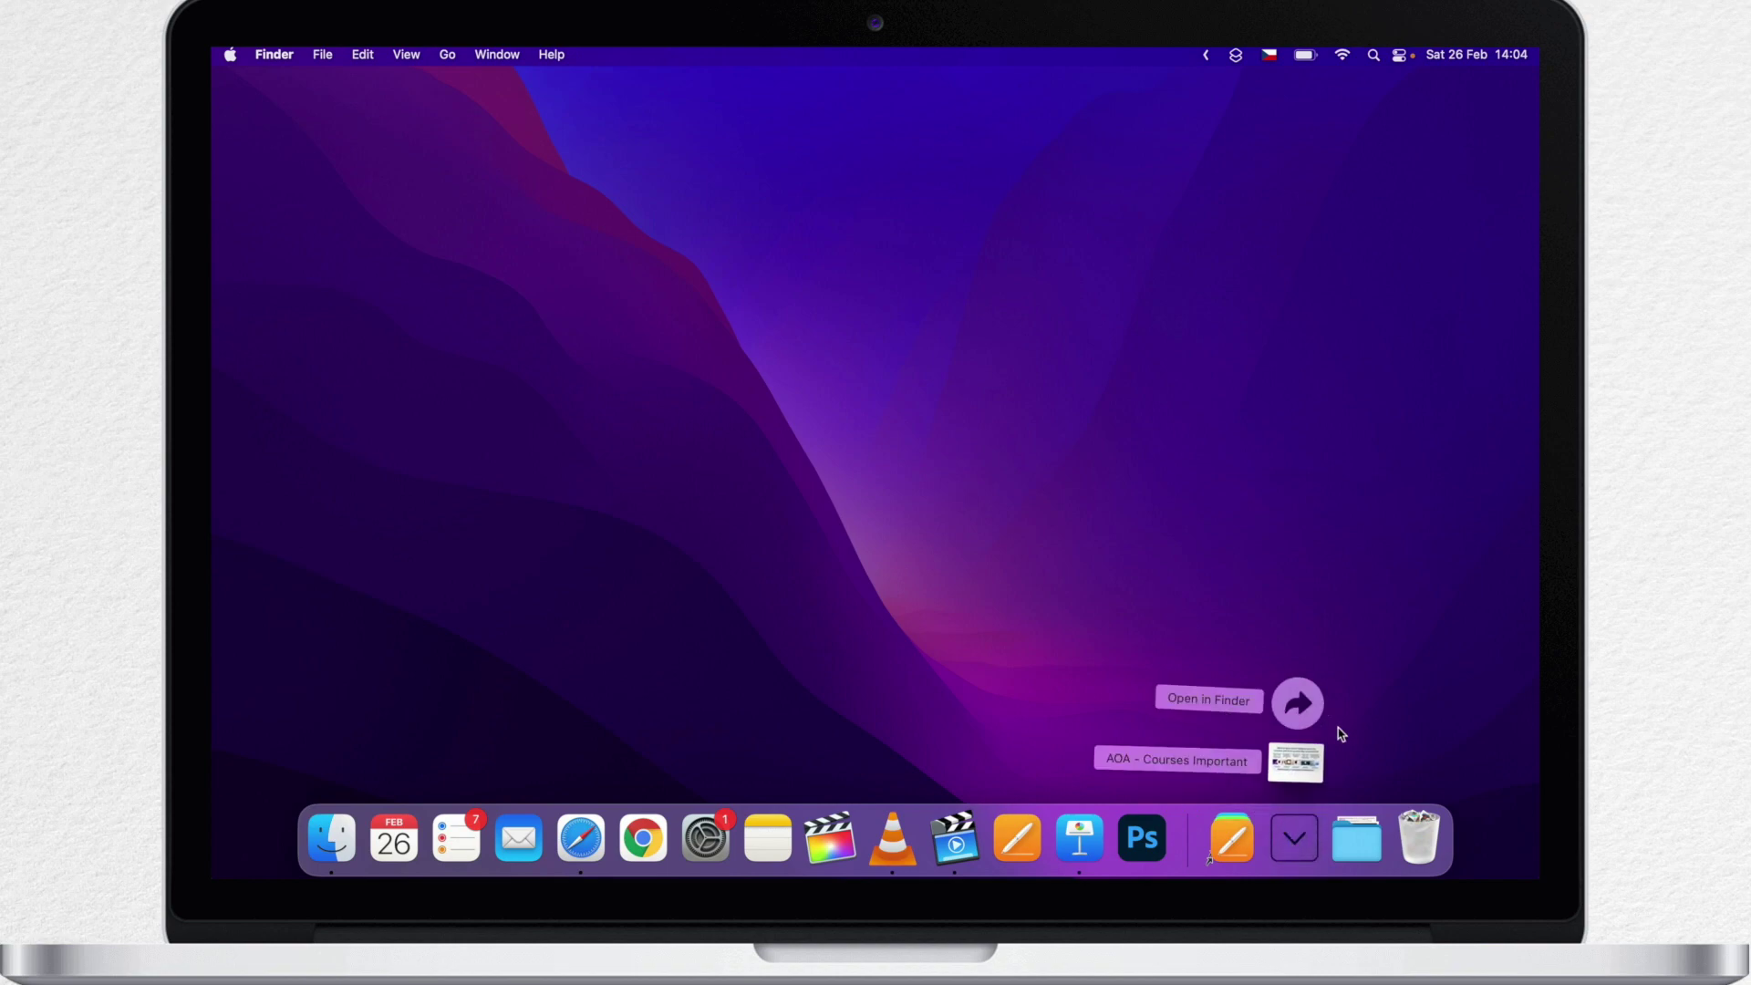
click(1292, 761)
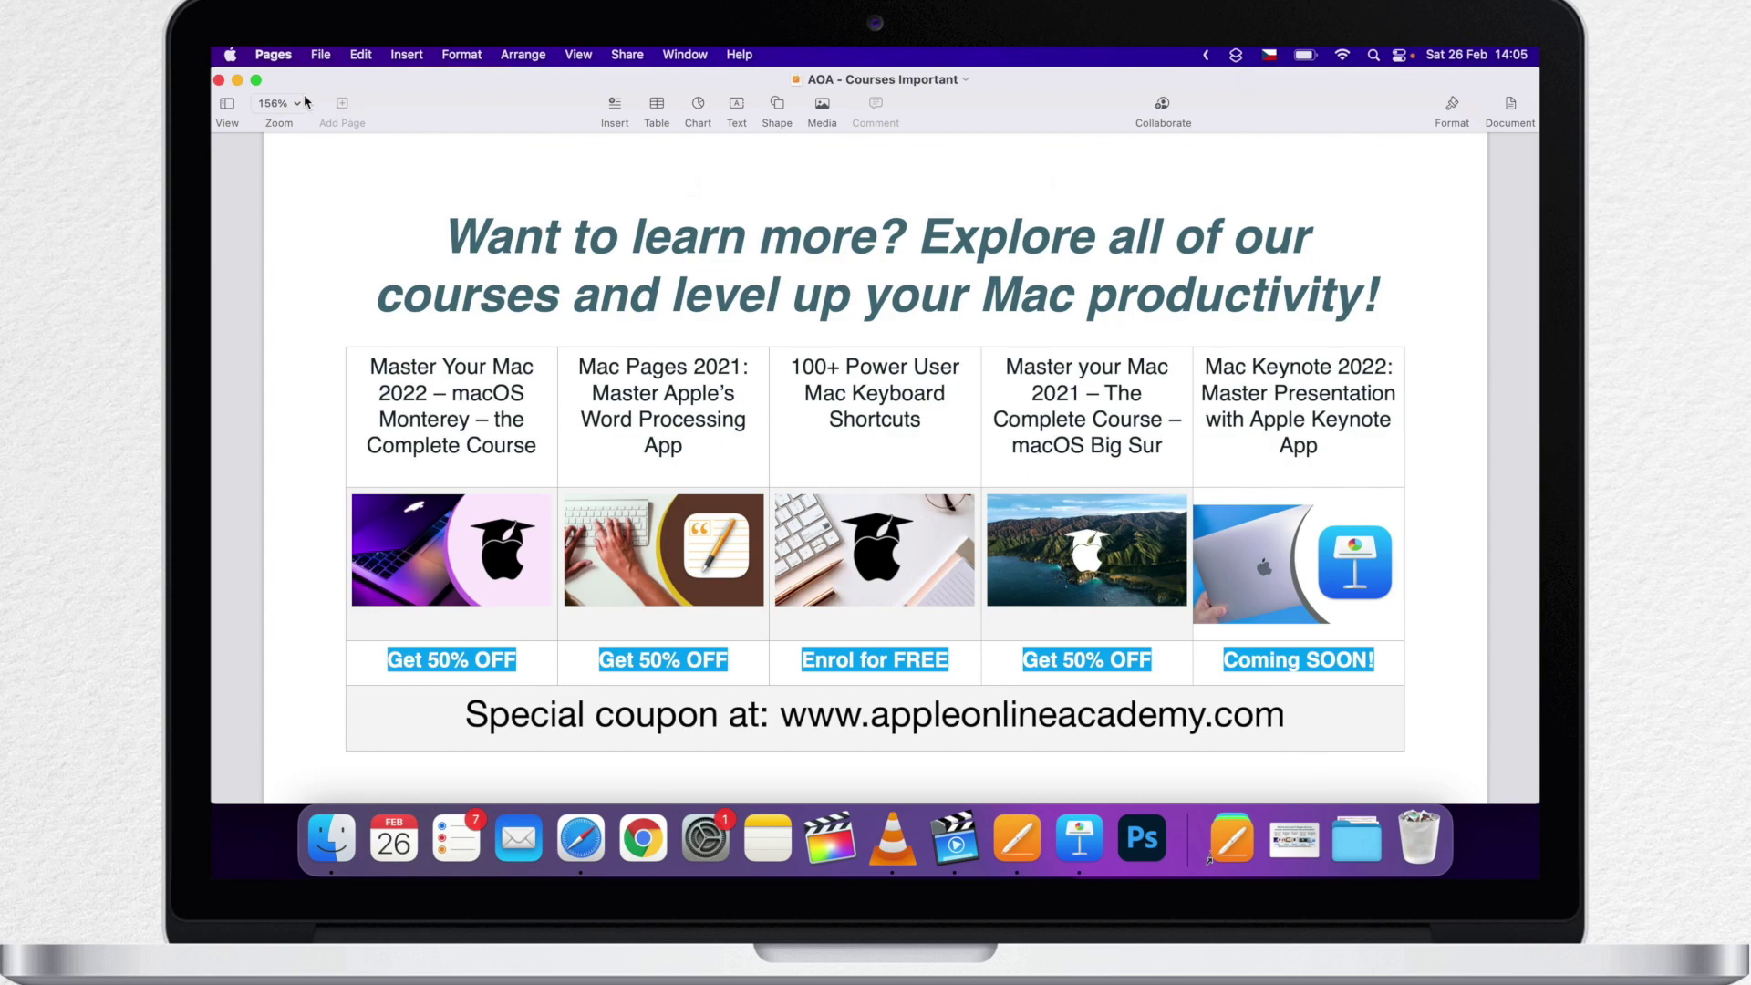
click(219, 80)
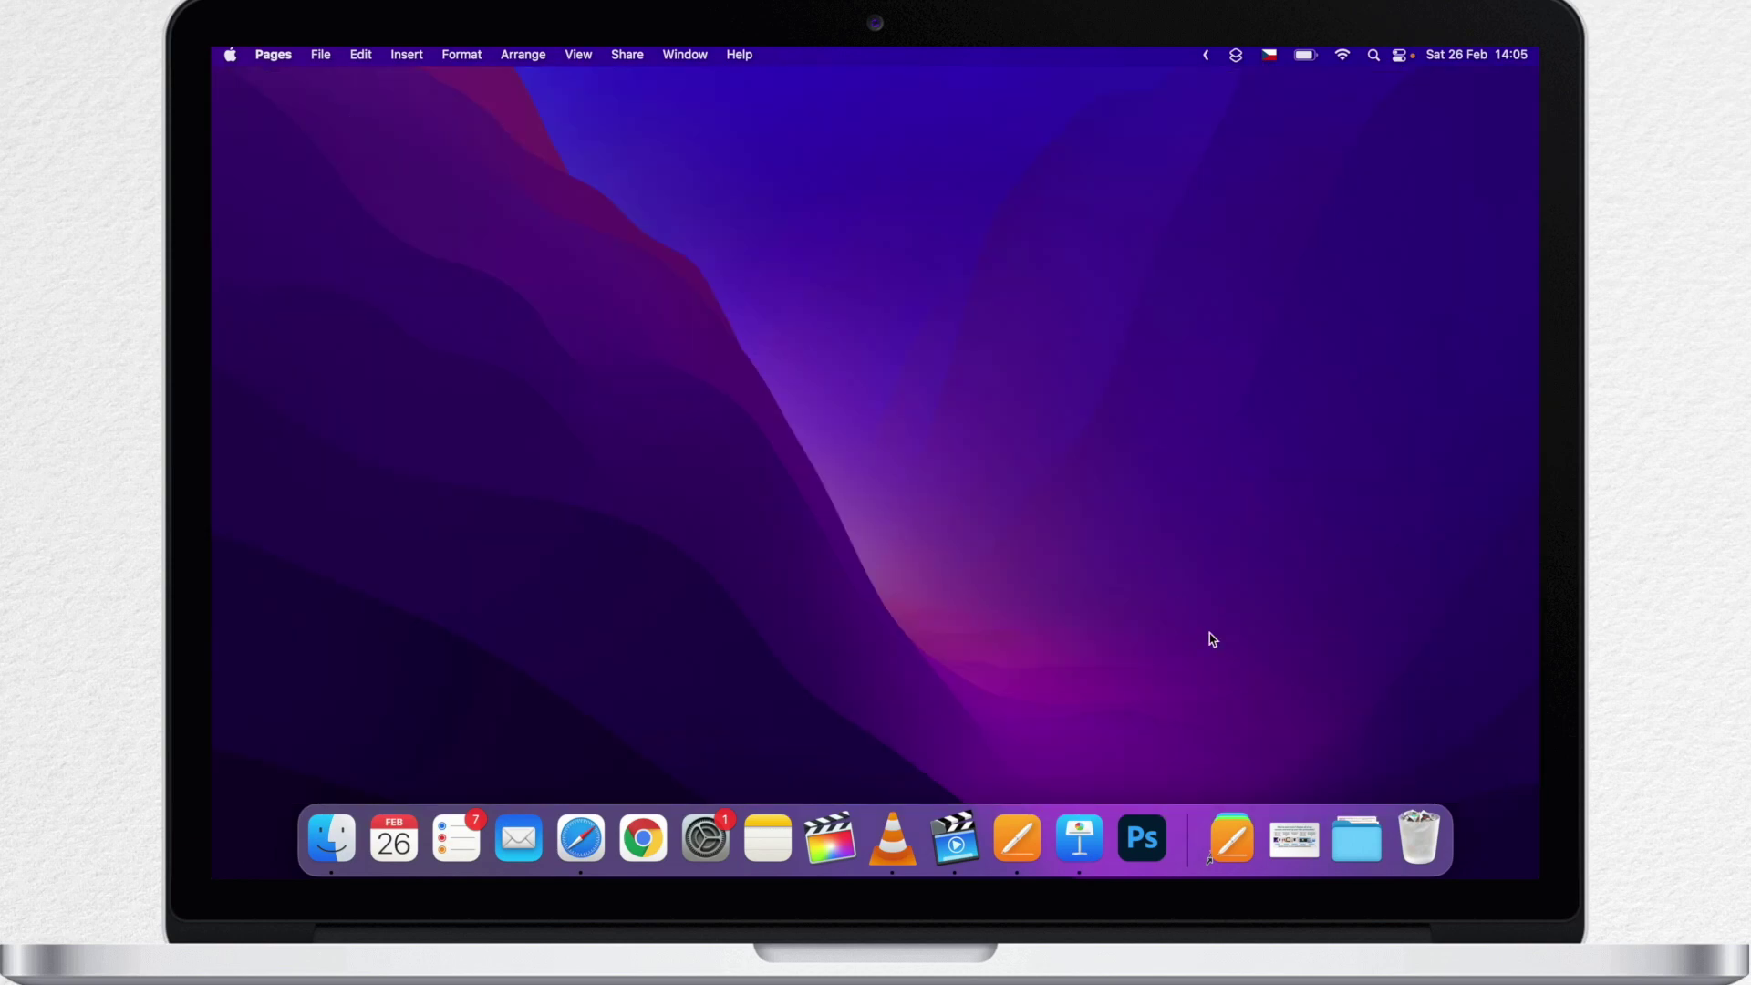
drag(1294, 838, 1322, 645)
- Remove the Important stack from the Dock, check Recent Items, then launch System Preferences
click(691, 593)
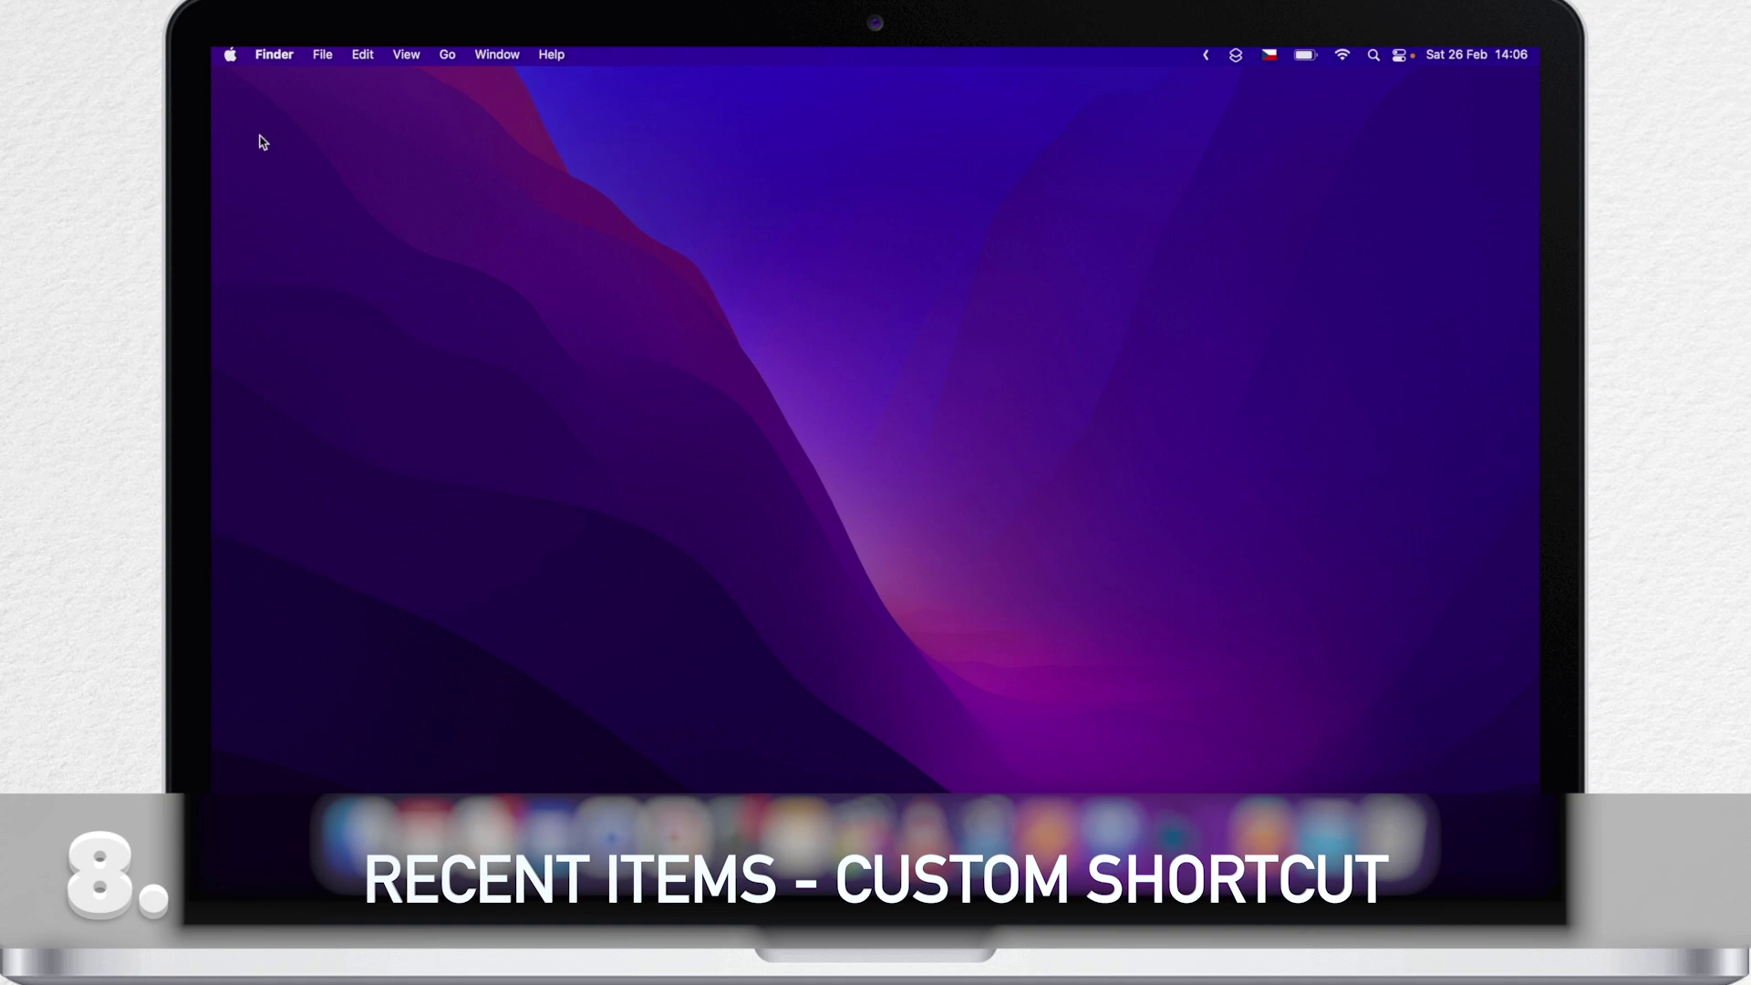
click(231, 55)
mouse_move(265, 165)
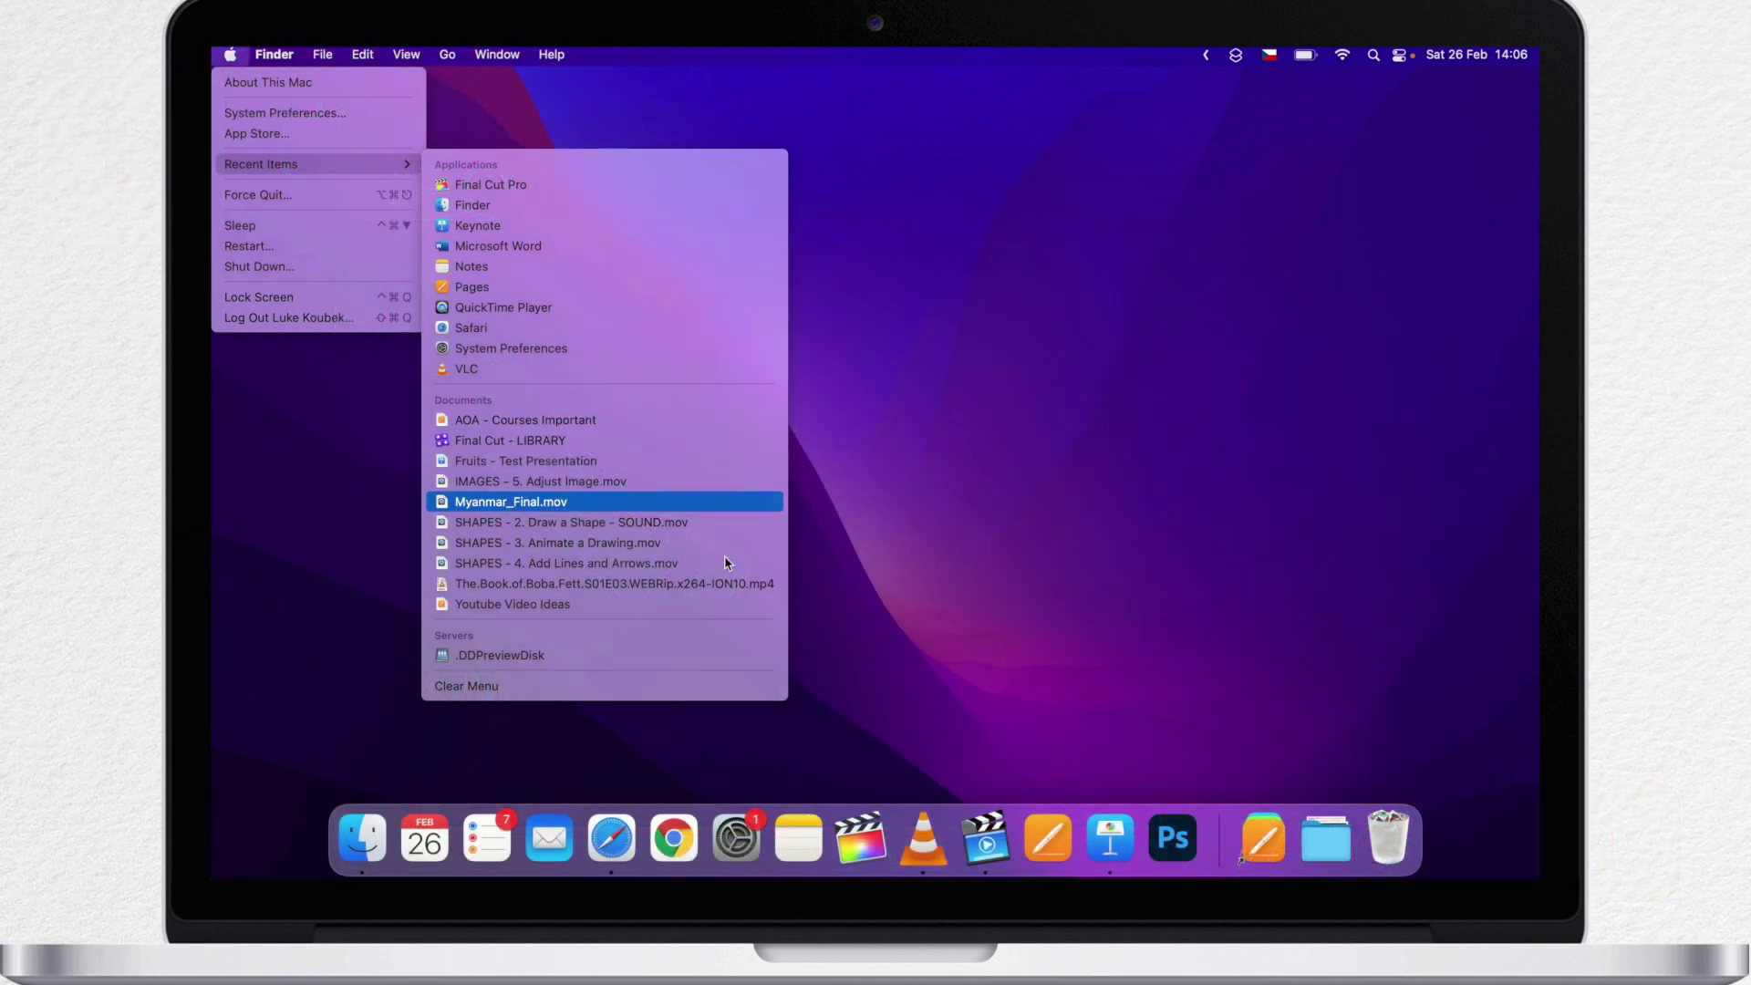
click(735, 846)
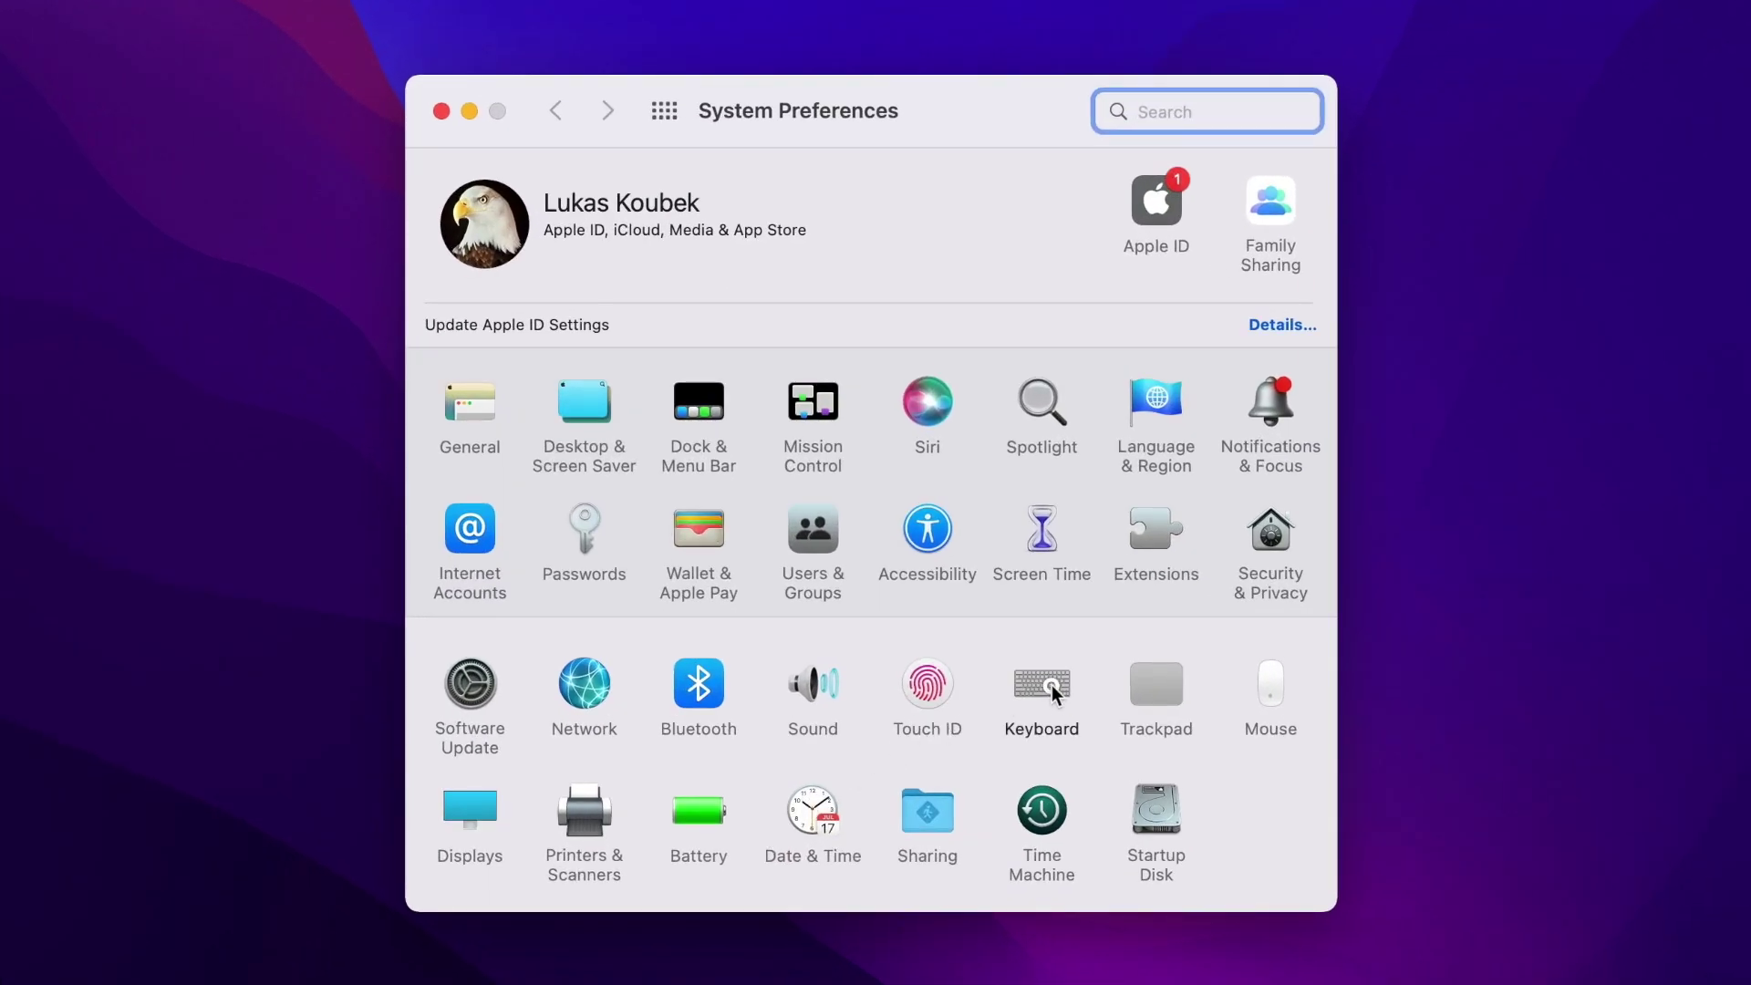
- Add an All Applications App Shortcut ⌃⌥⌘+ for the menu title 'AOA - Courses Important'
click(1052, 686)
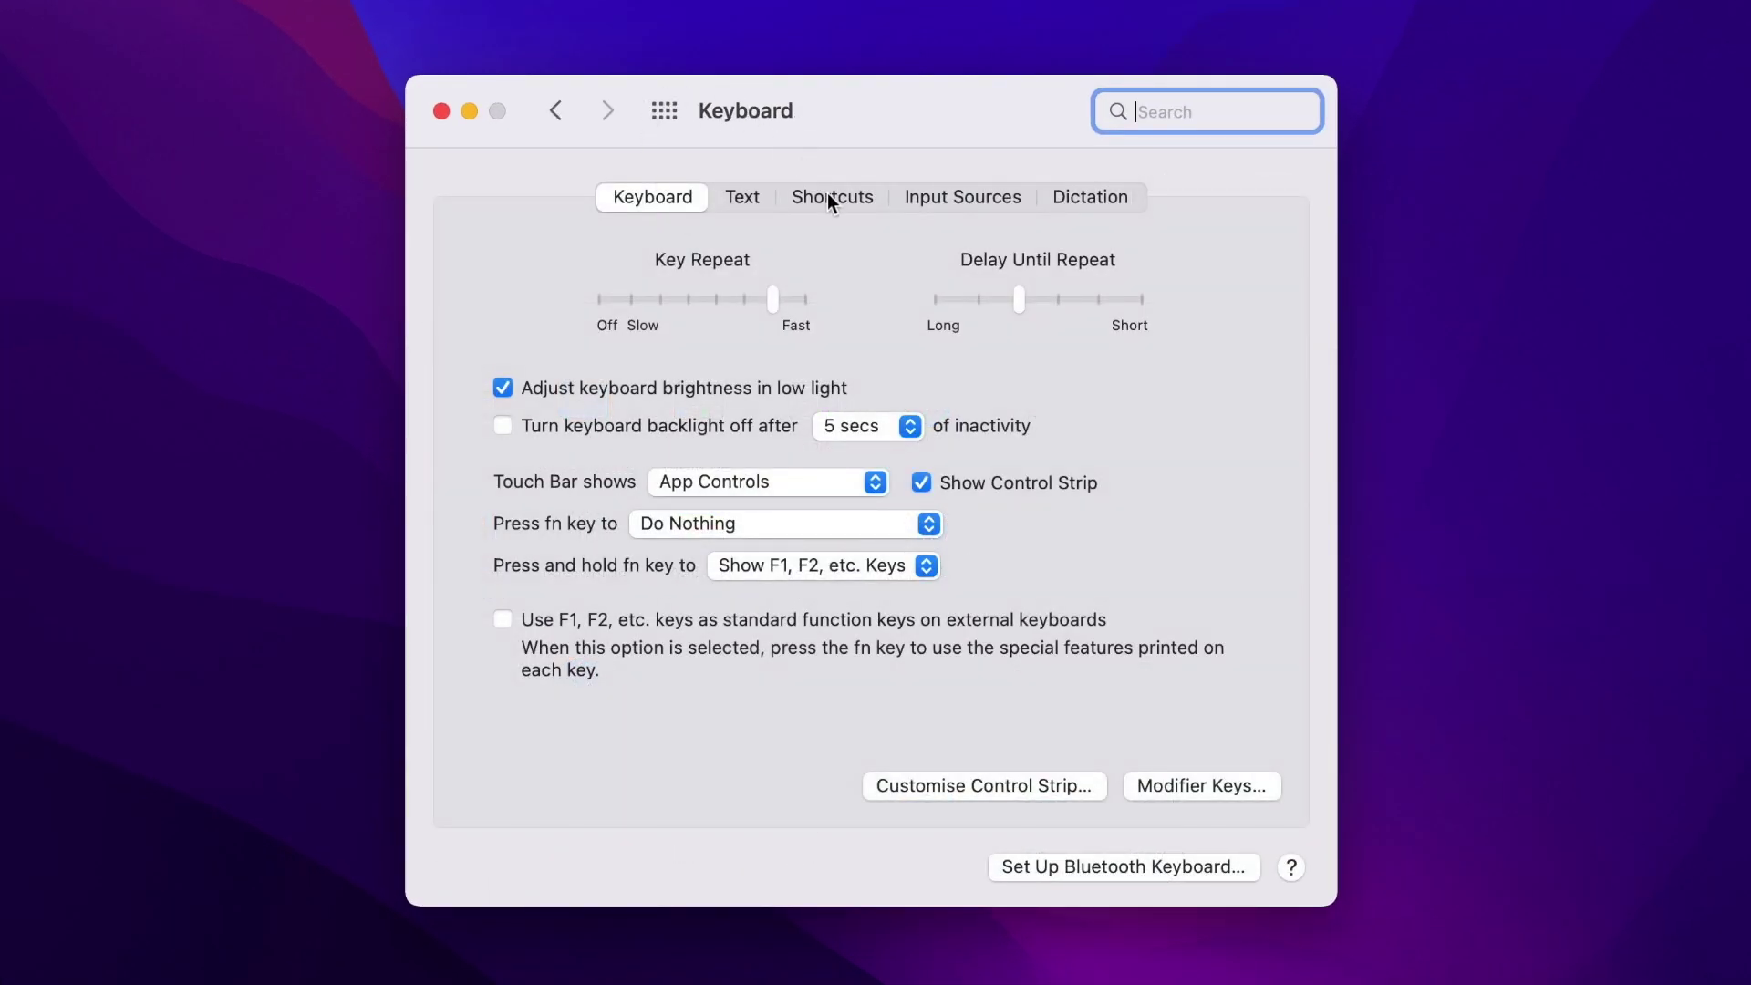
click(828, 199)
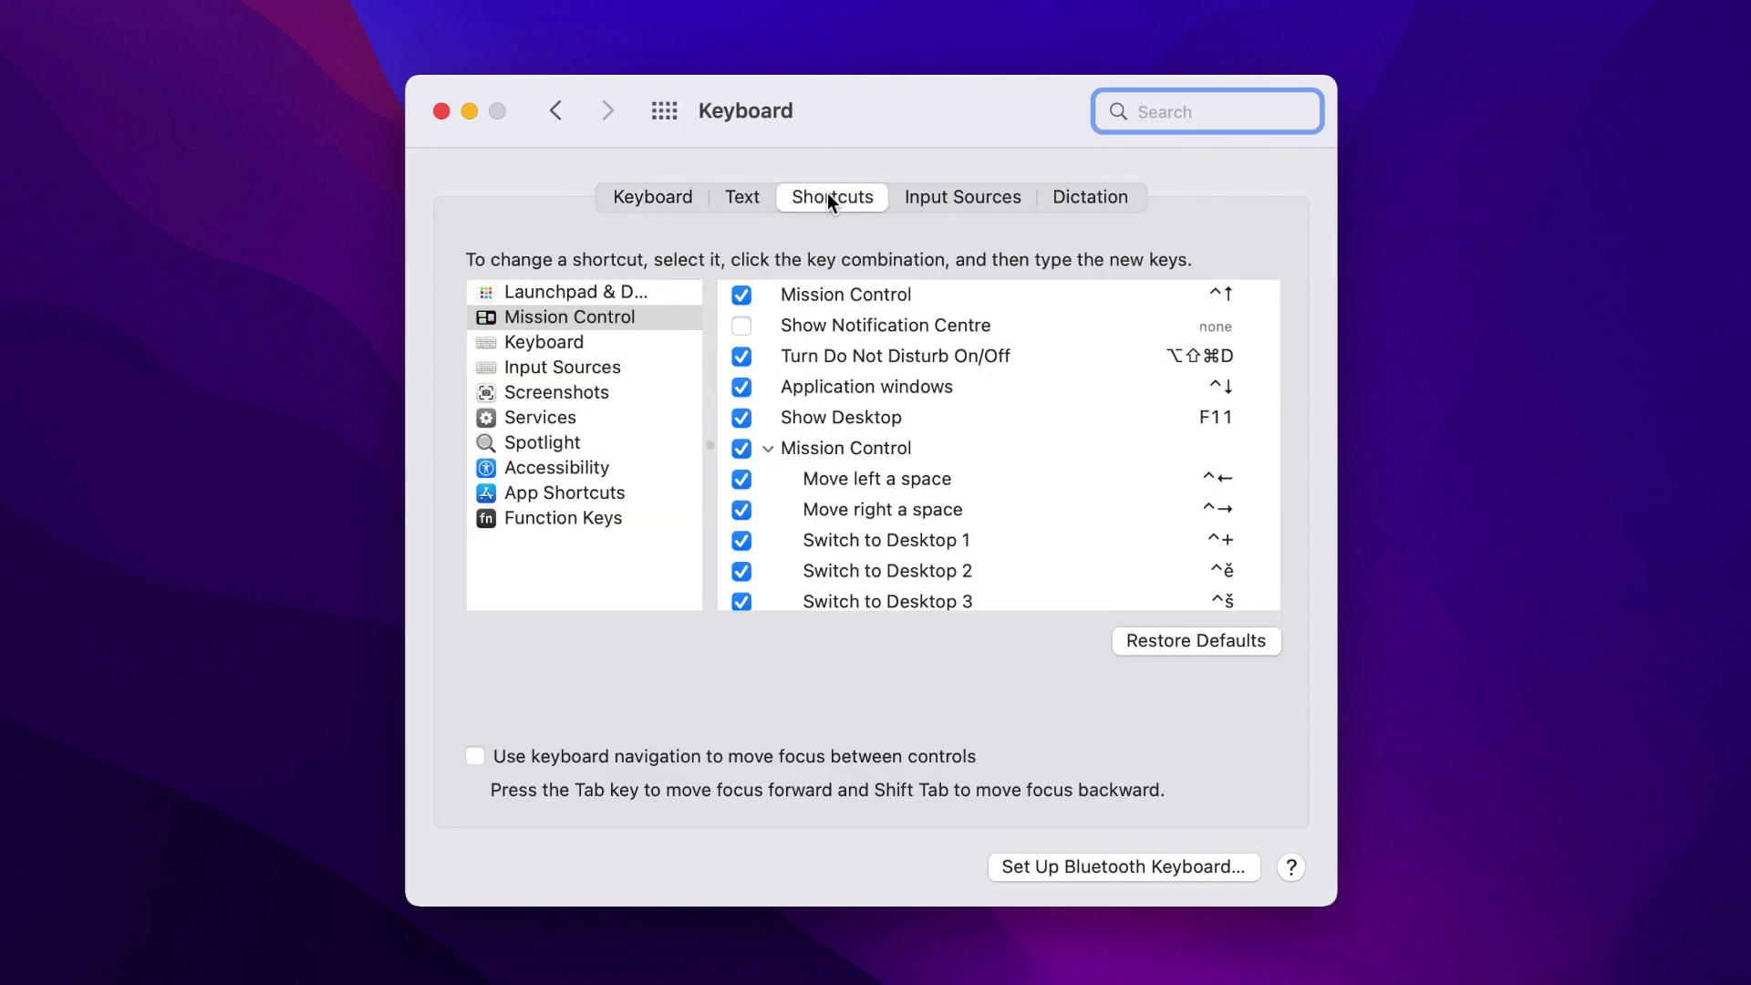
click(547, 493)
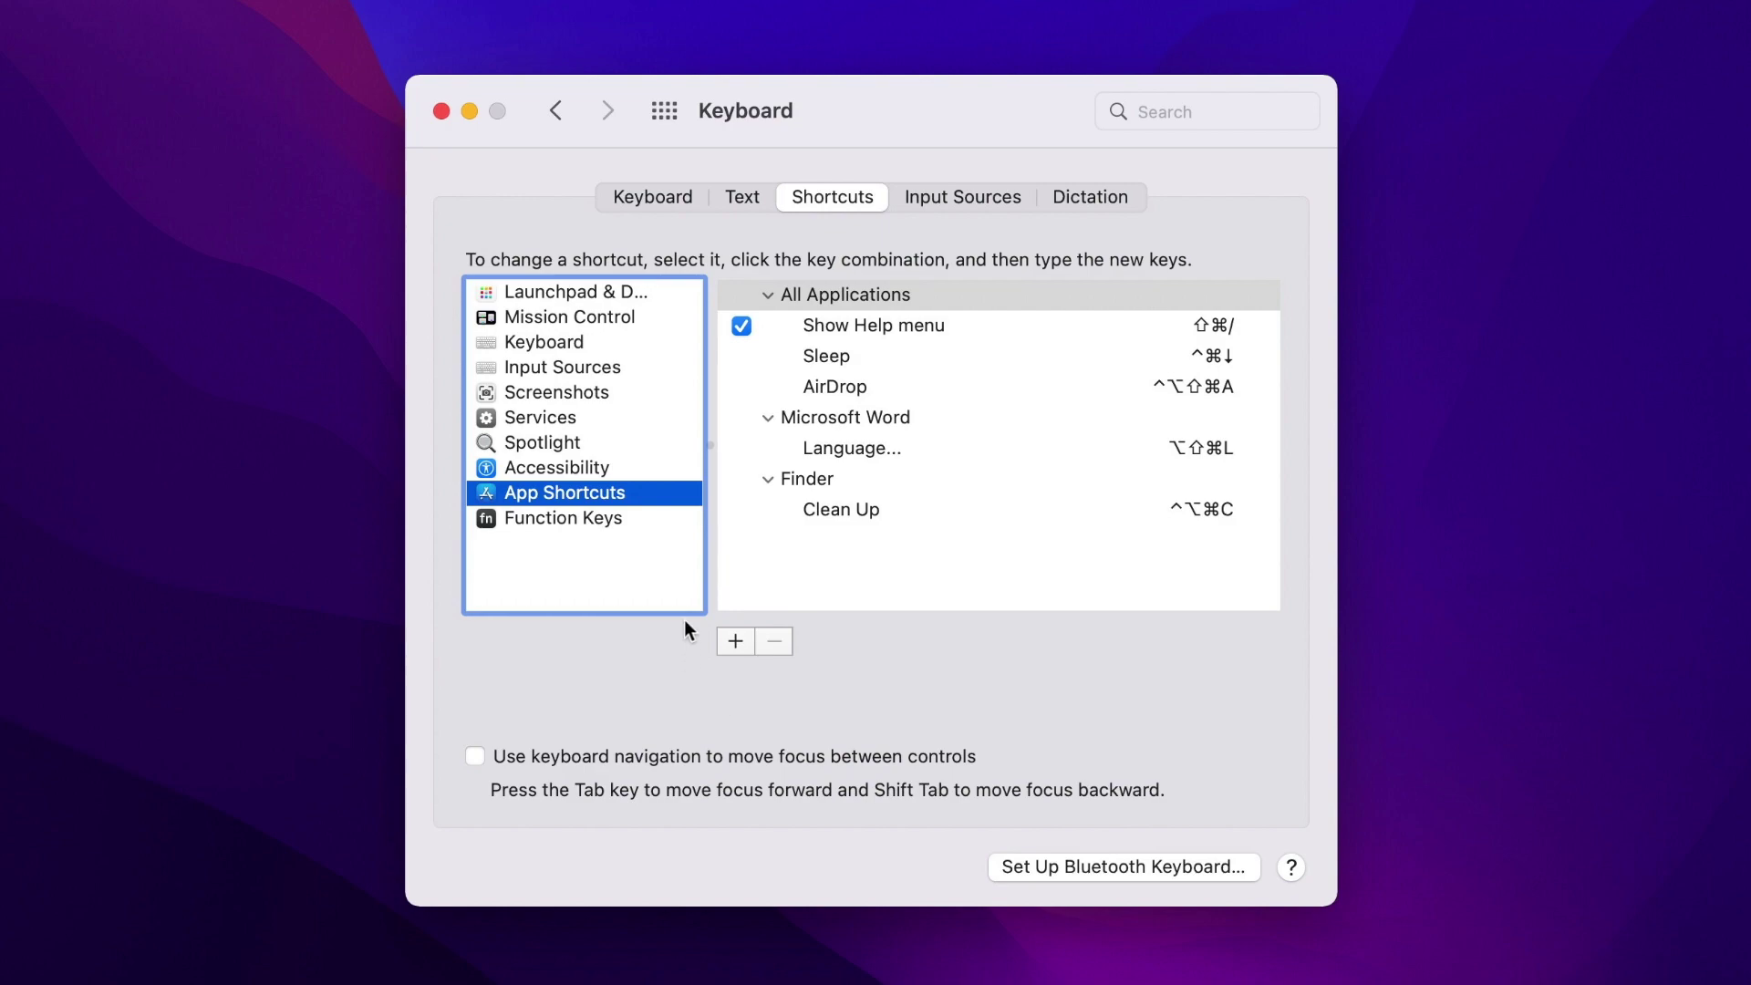
click(735, 642)
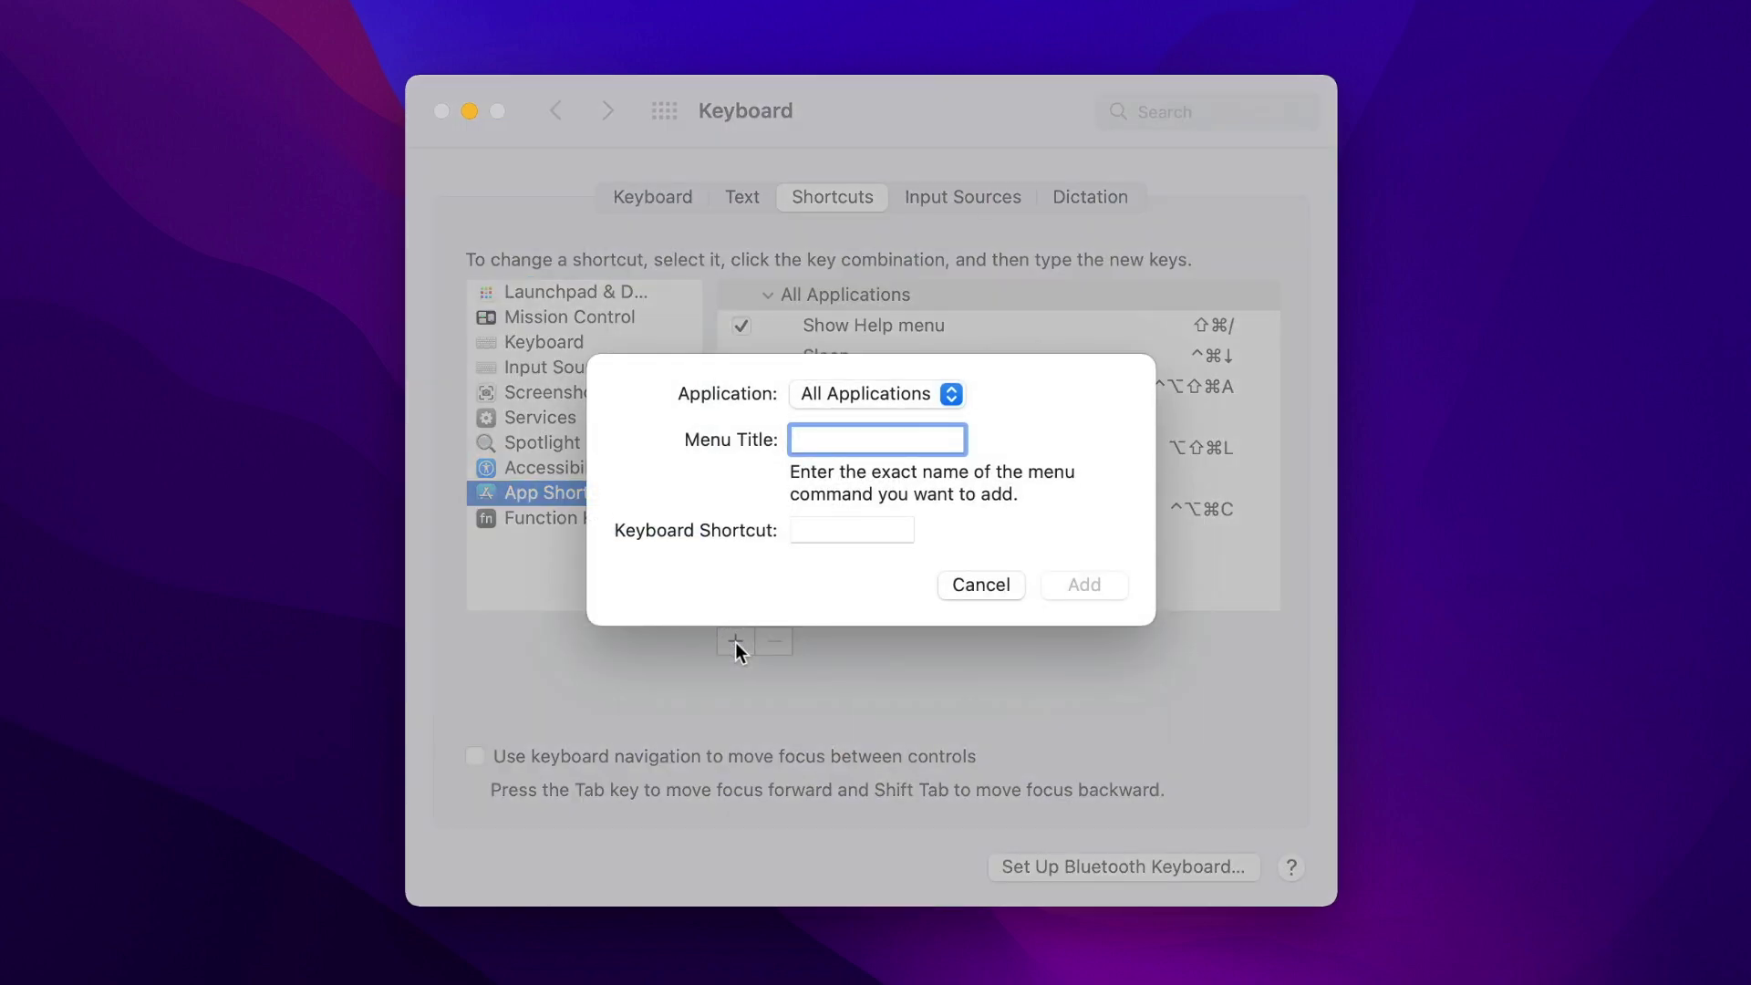
text(AOA - )
text(Cour)
key(BackSpace)
text(rses Important)
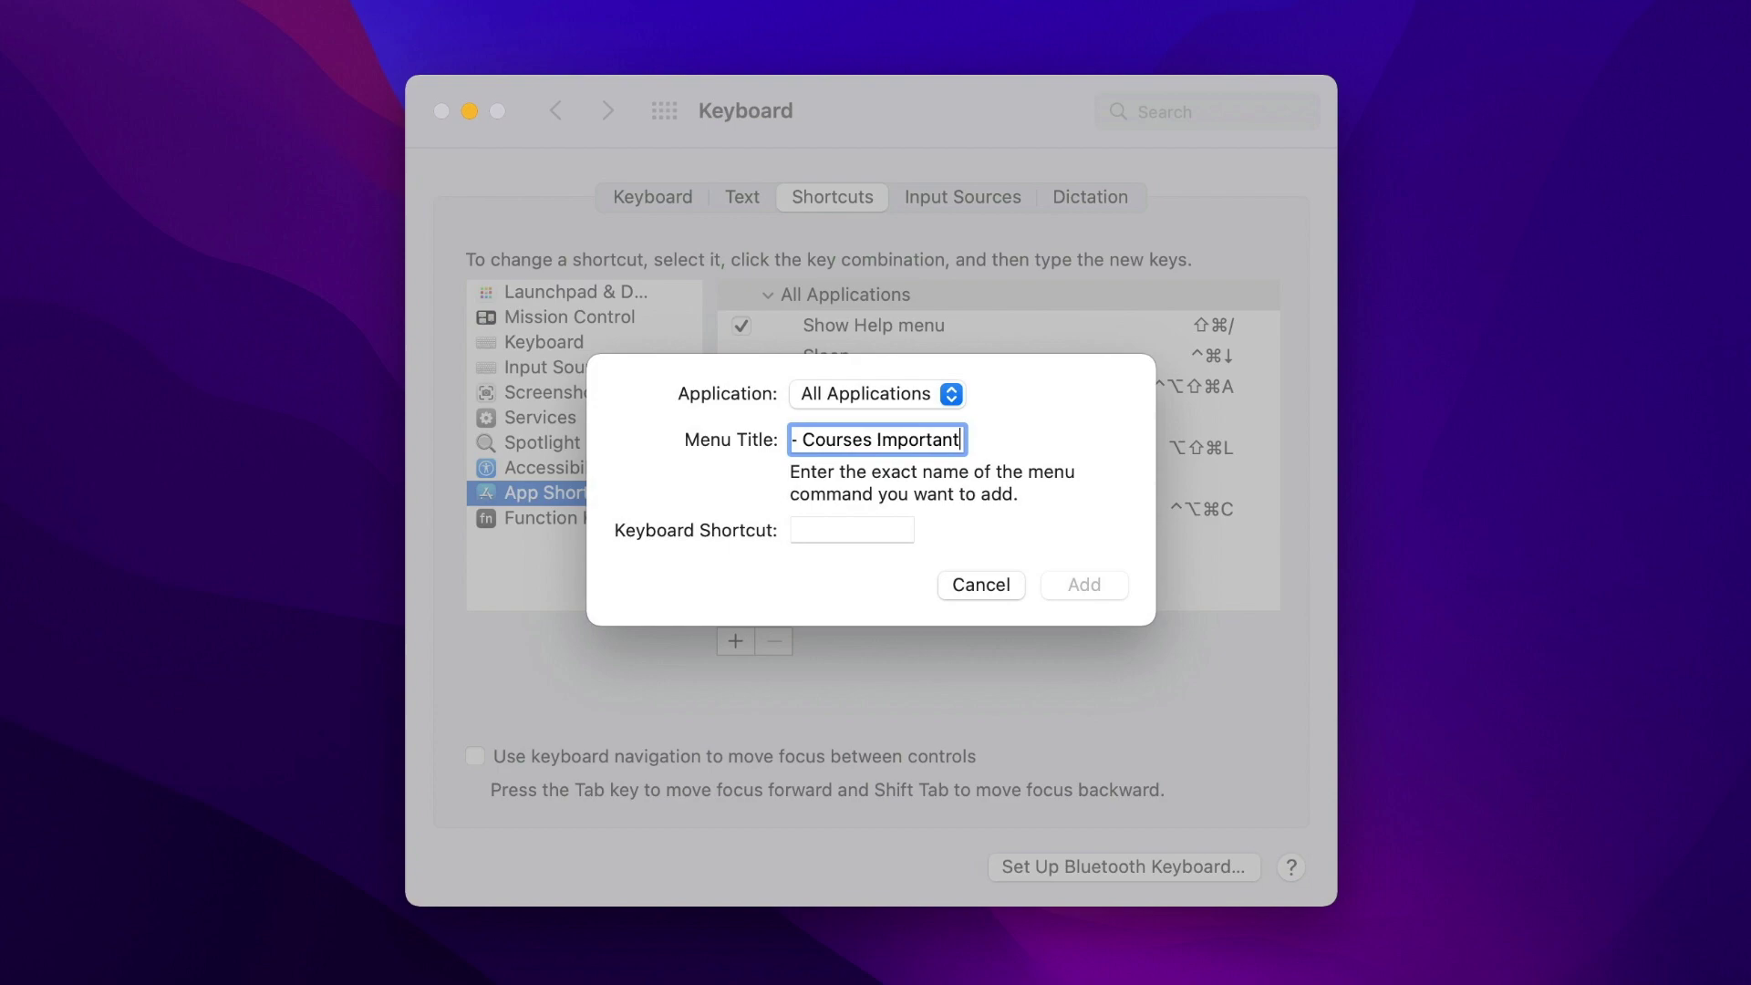
click(830, 531)
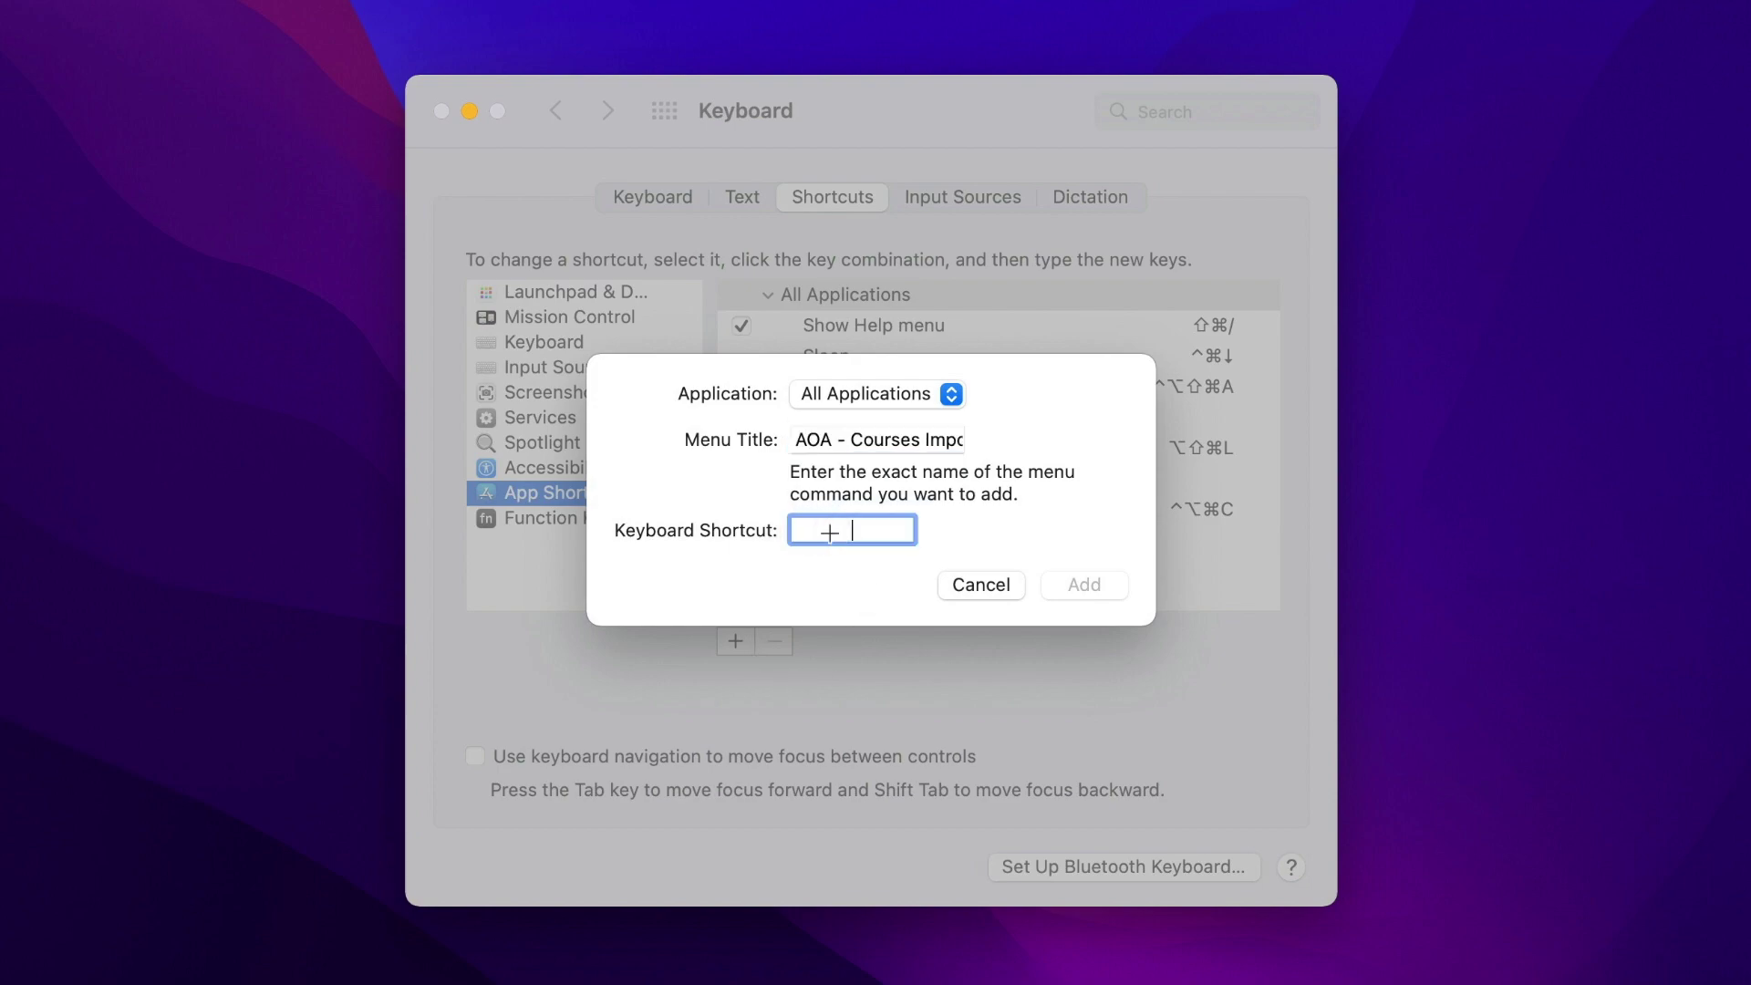
key(ctrl+alt+super+plus)
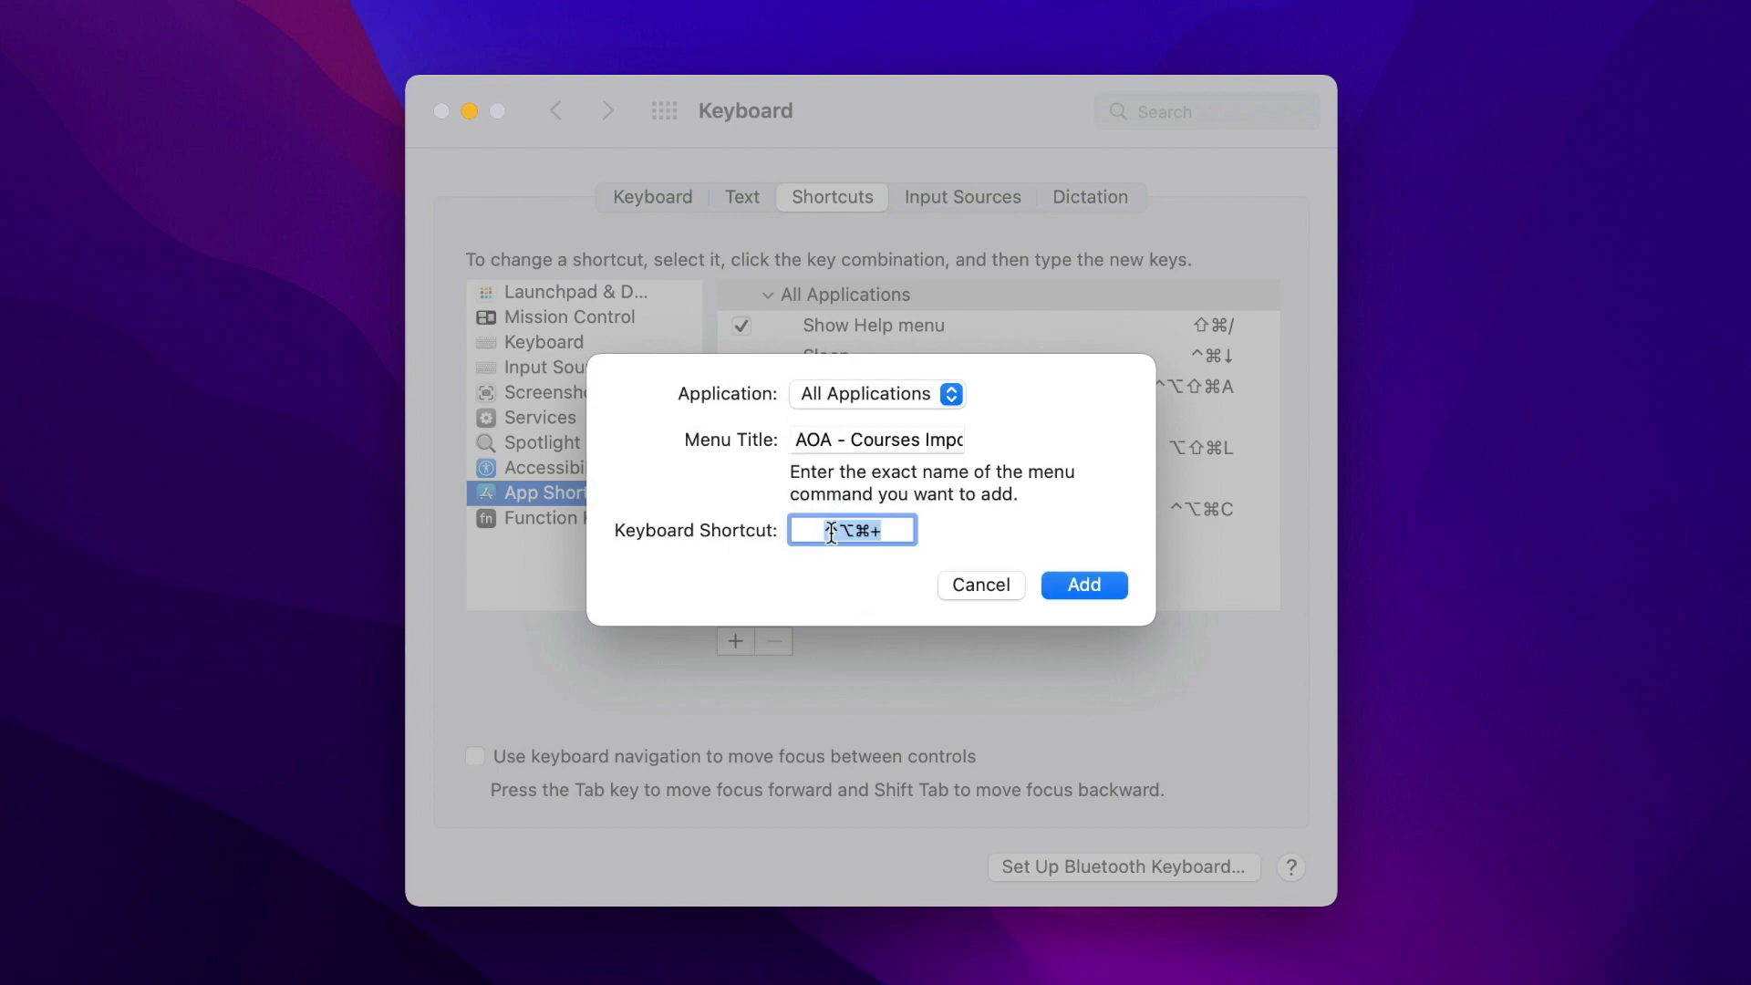
click(1073, 583)
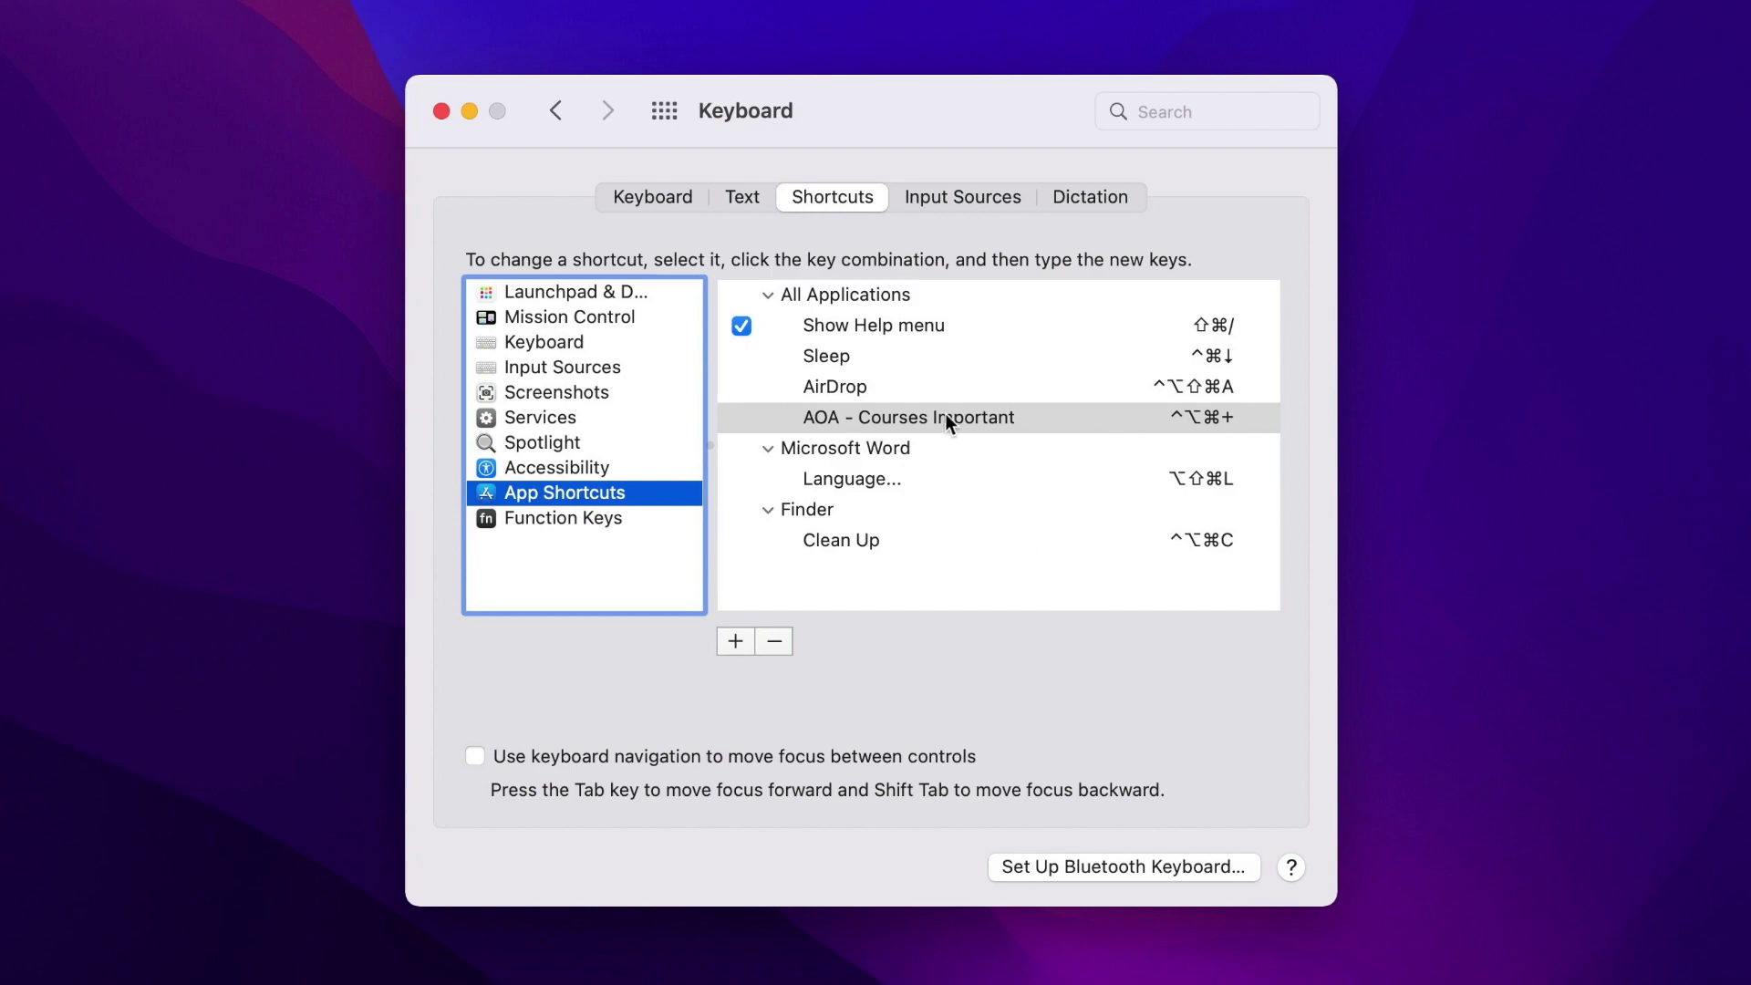
- Open AOA - Courses Important from Recent Items, then close Keyboard preferences and the document
click(101, 86)
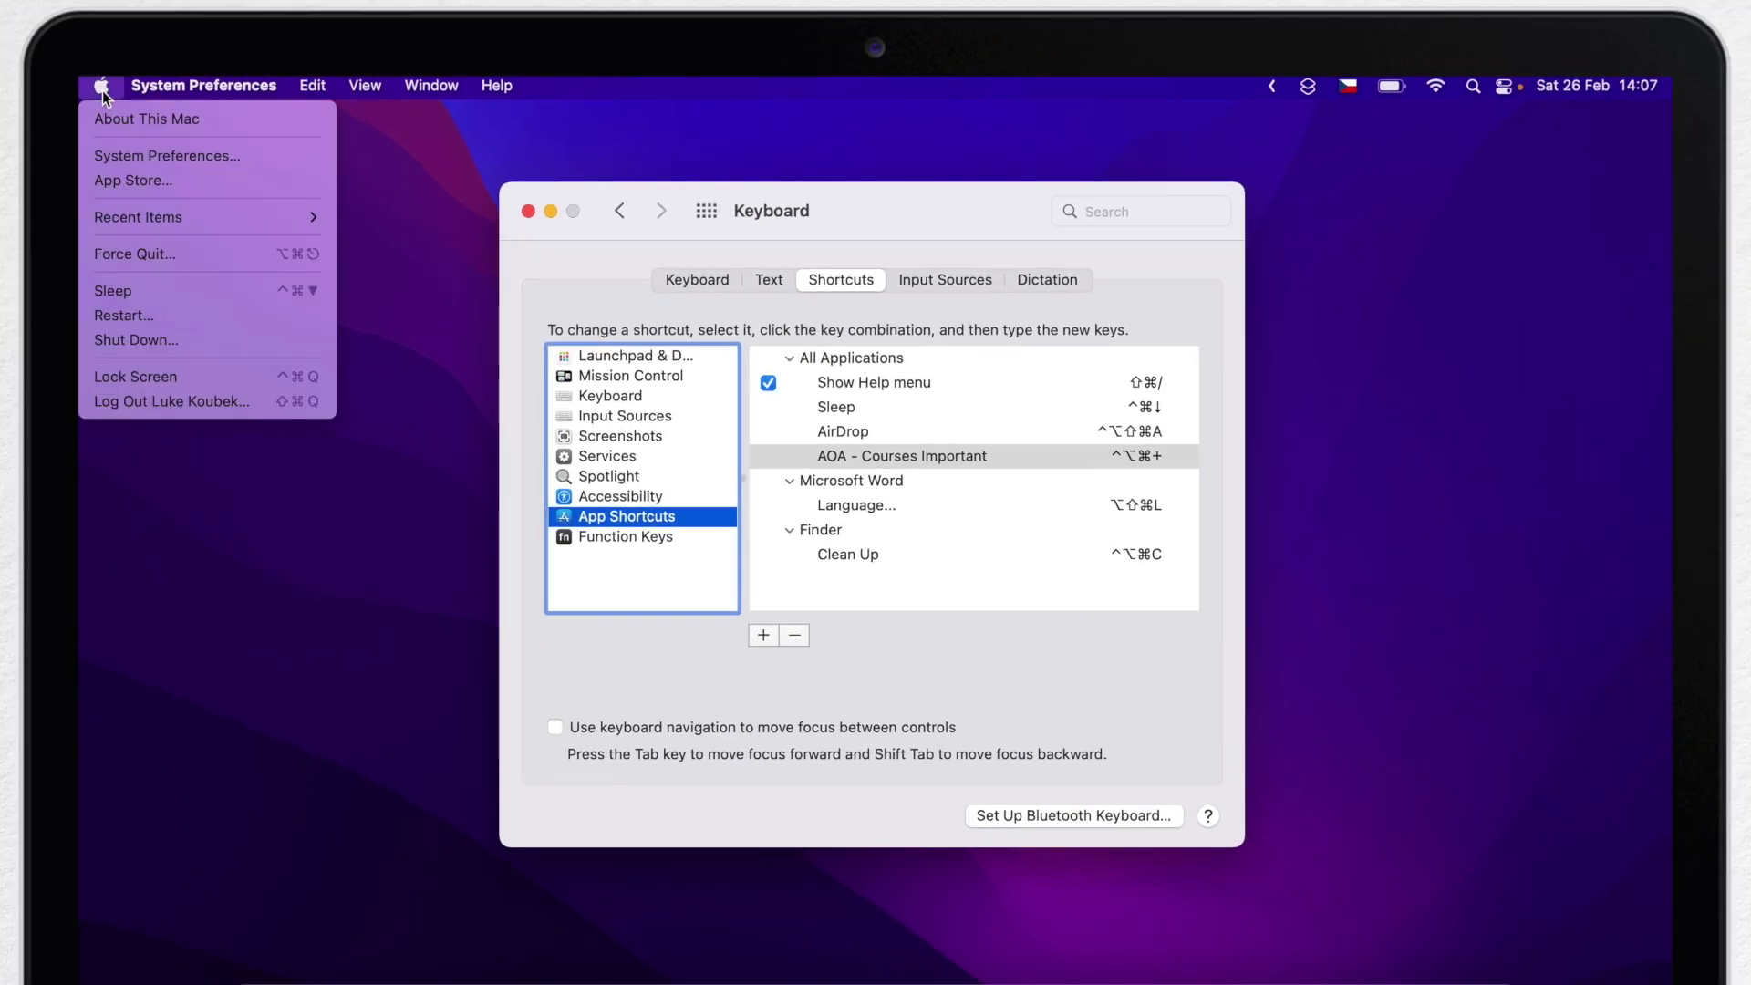
mouse_move(189, 217)
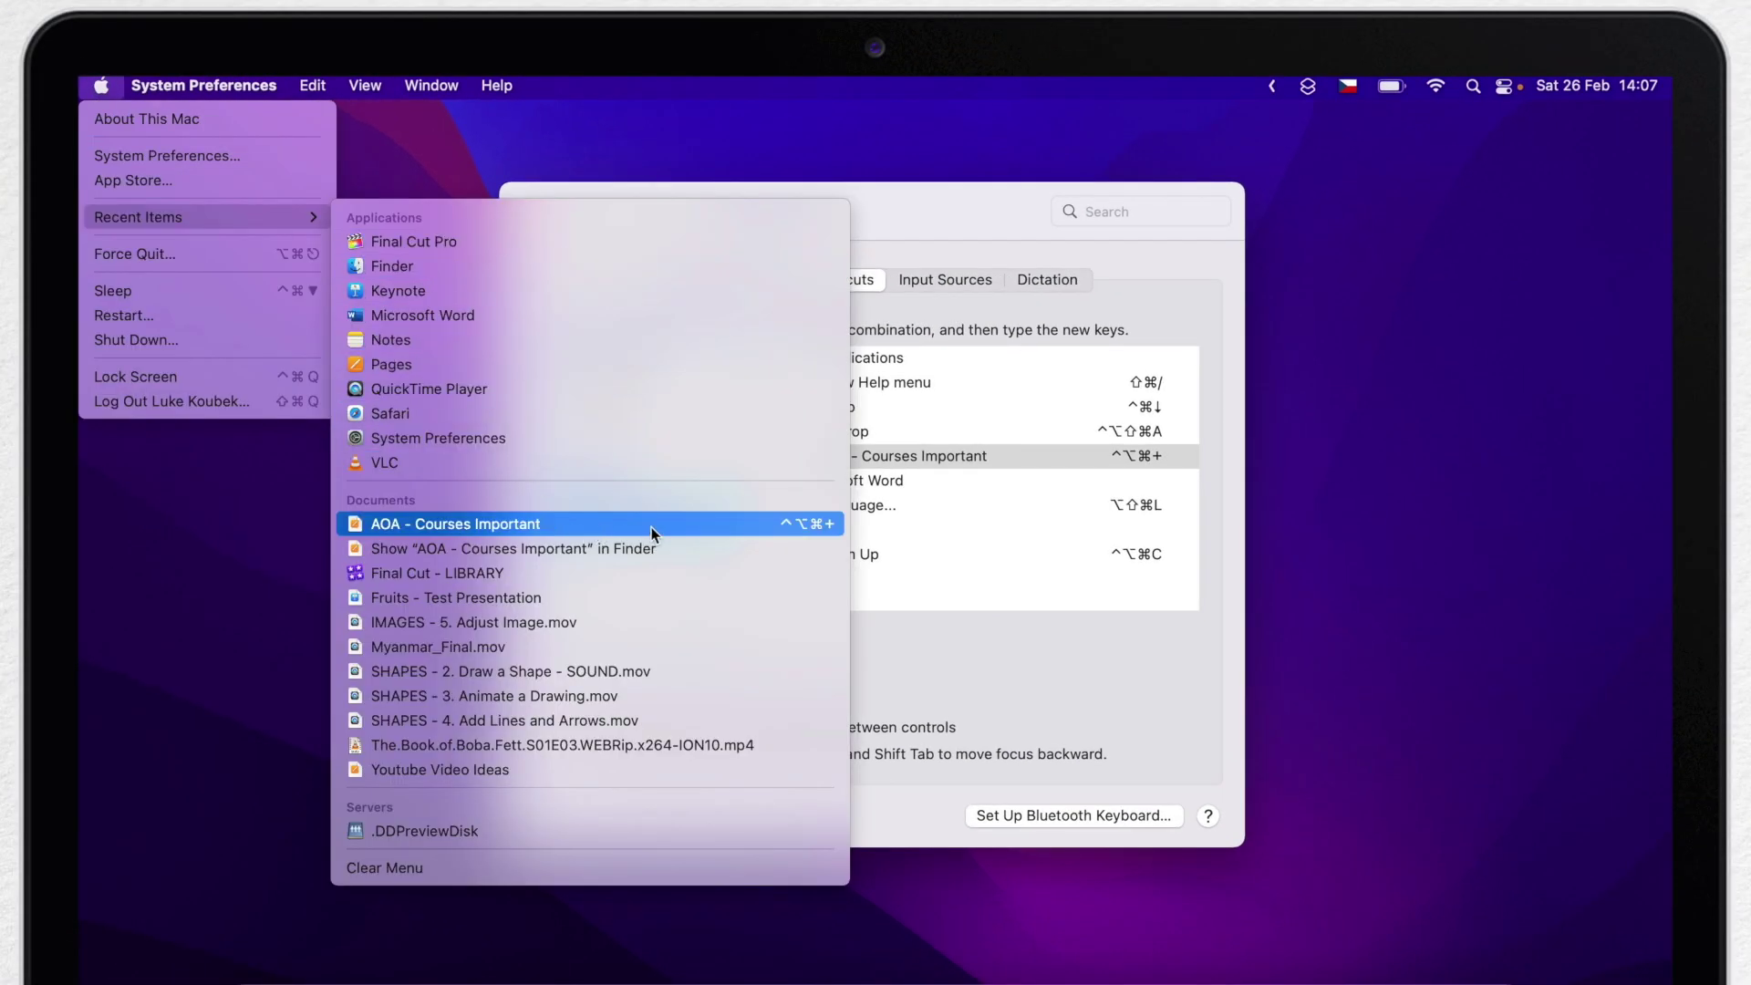
click(826, 520)
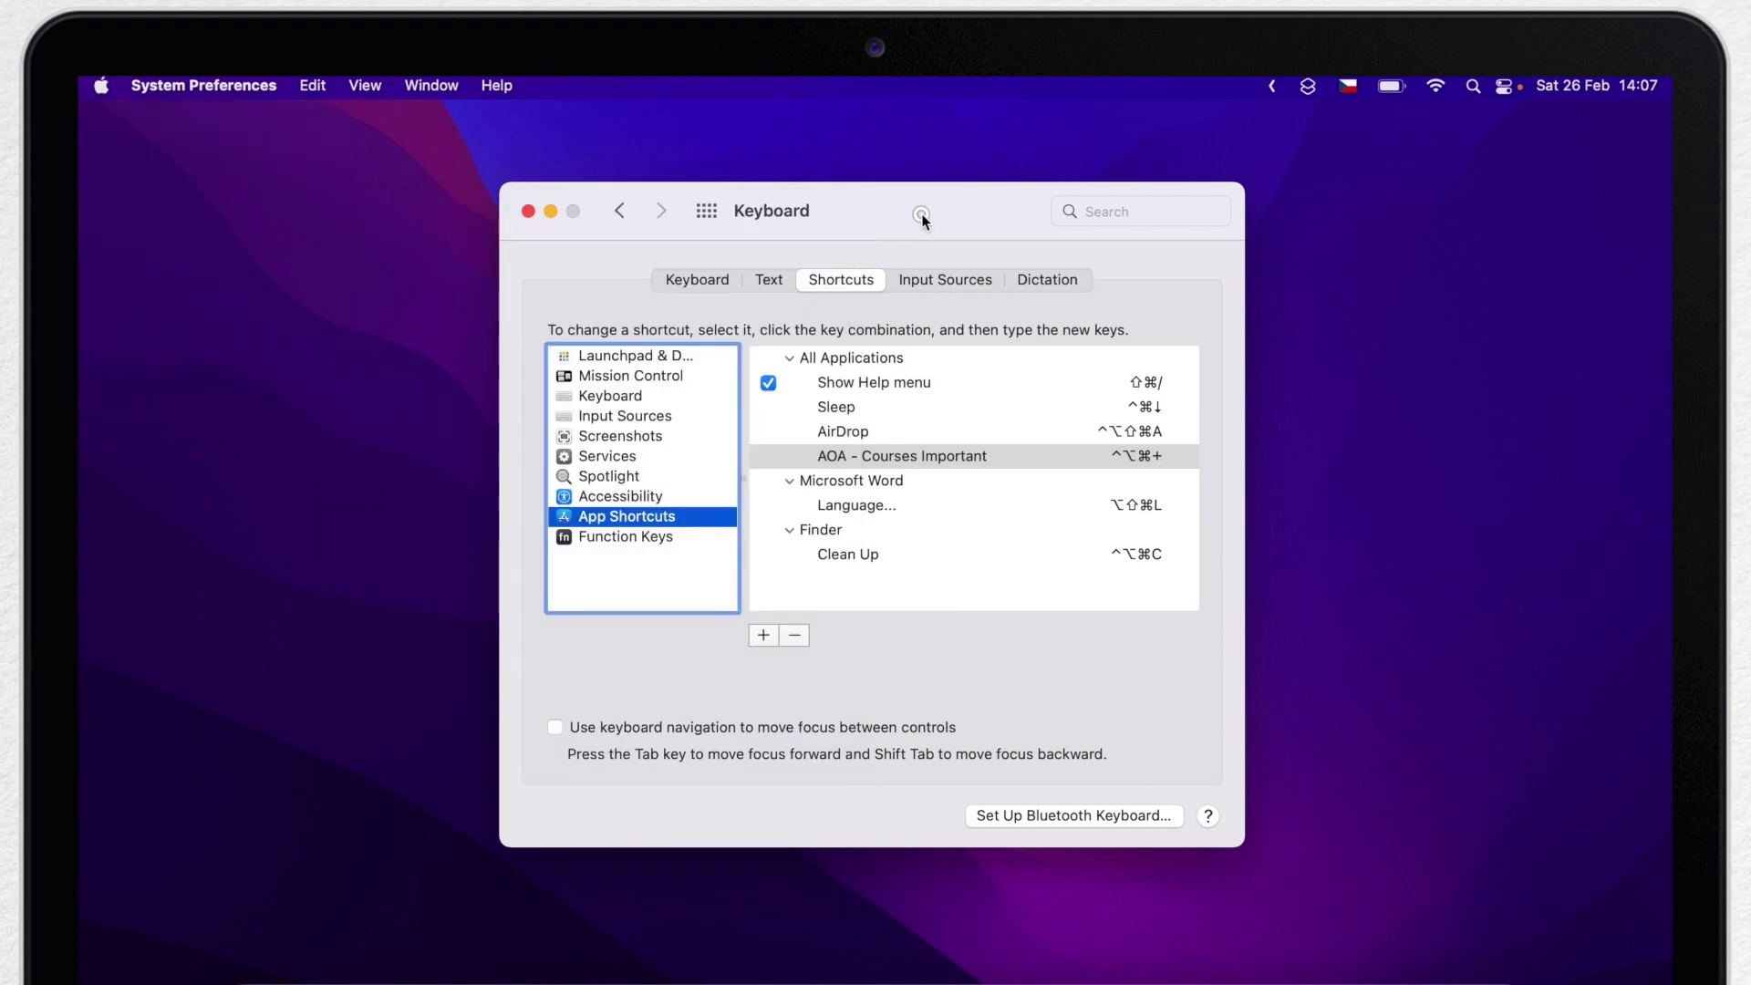
click(527, 210)
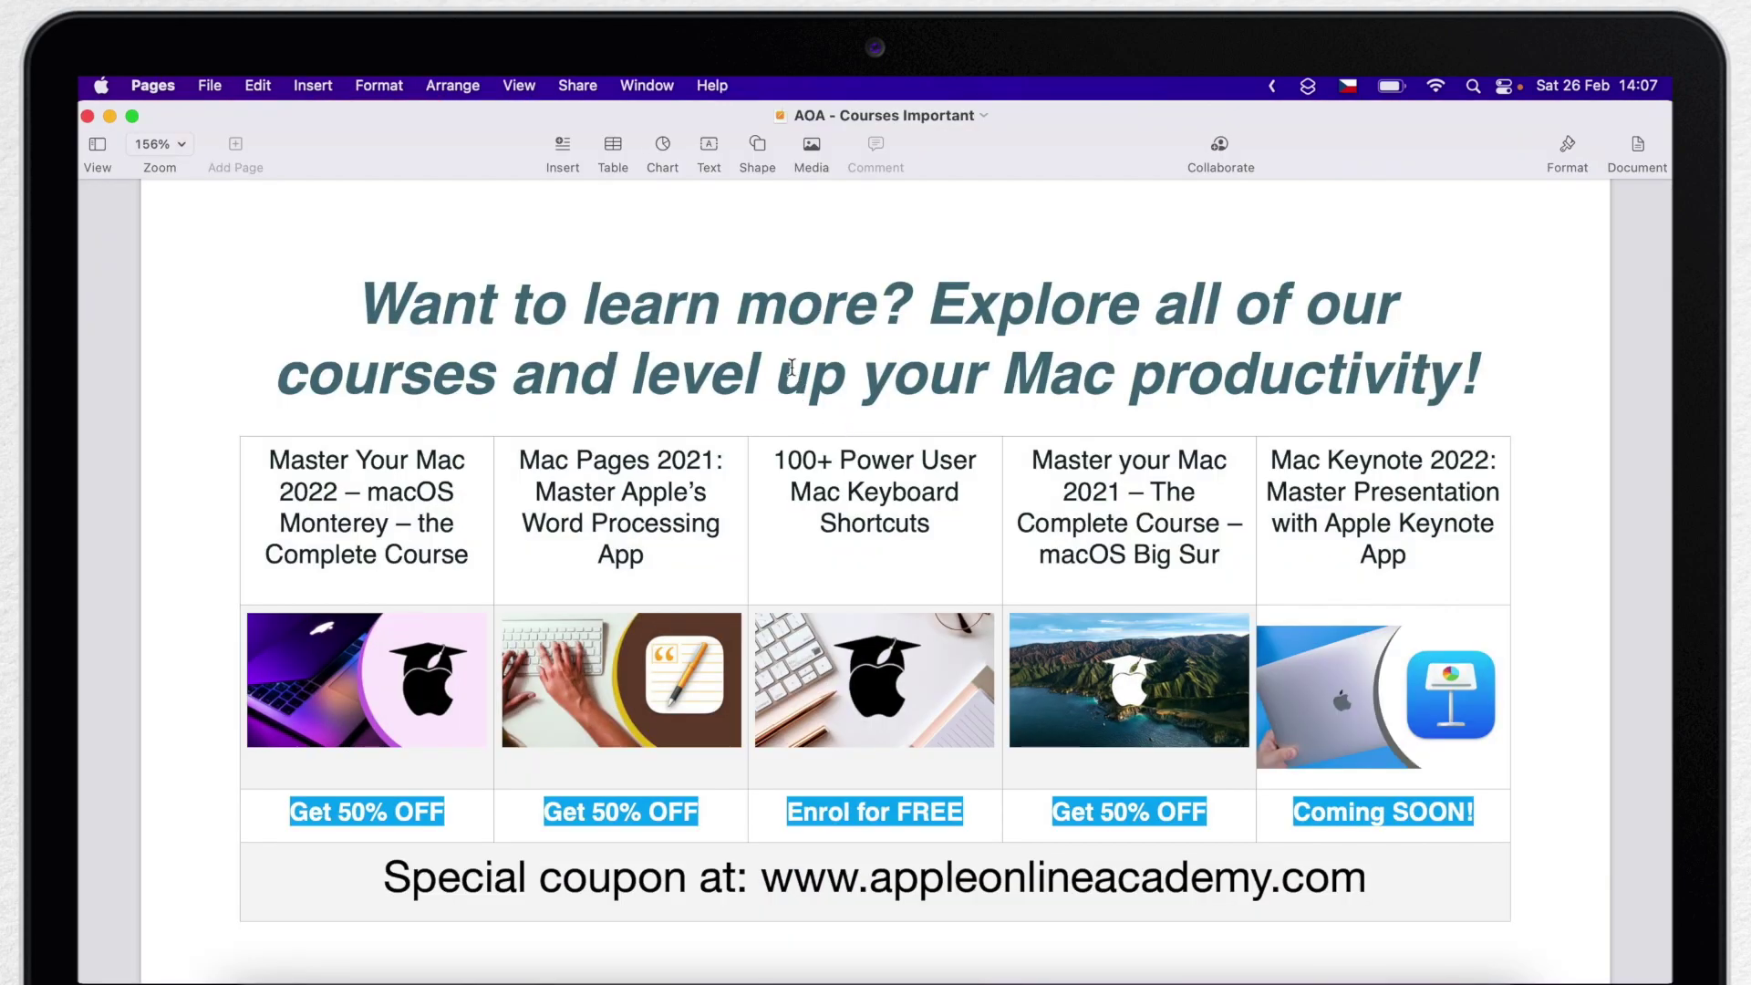
click(89, 117)
click(263, 533)
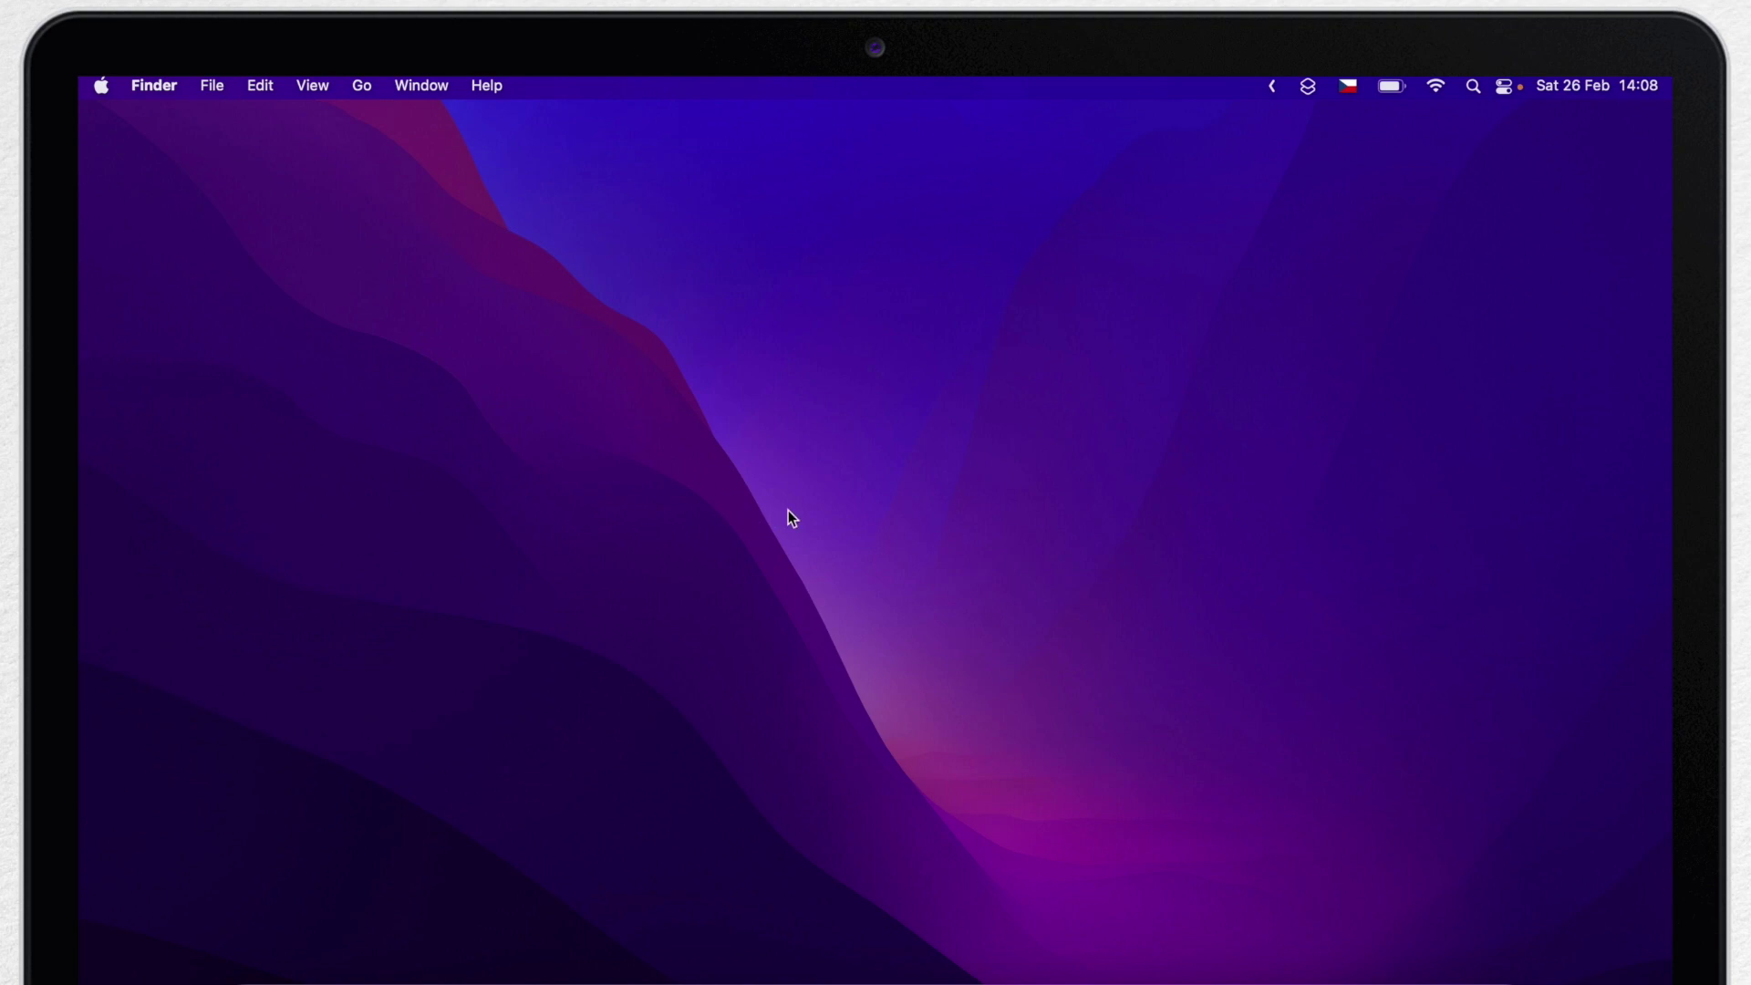
- Set 'New Finder windows show' to the Project > Important Documents folder
key(super+n)
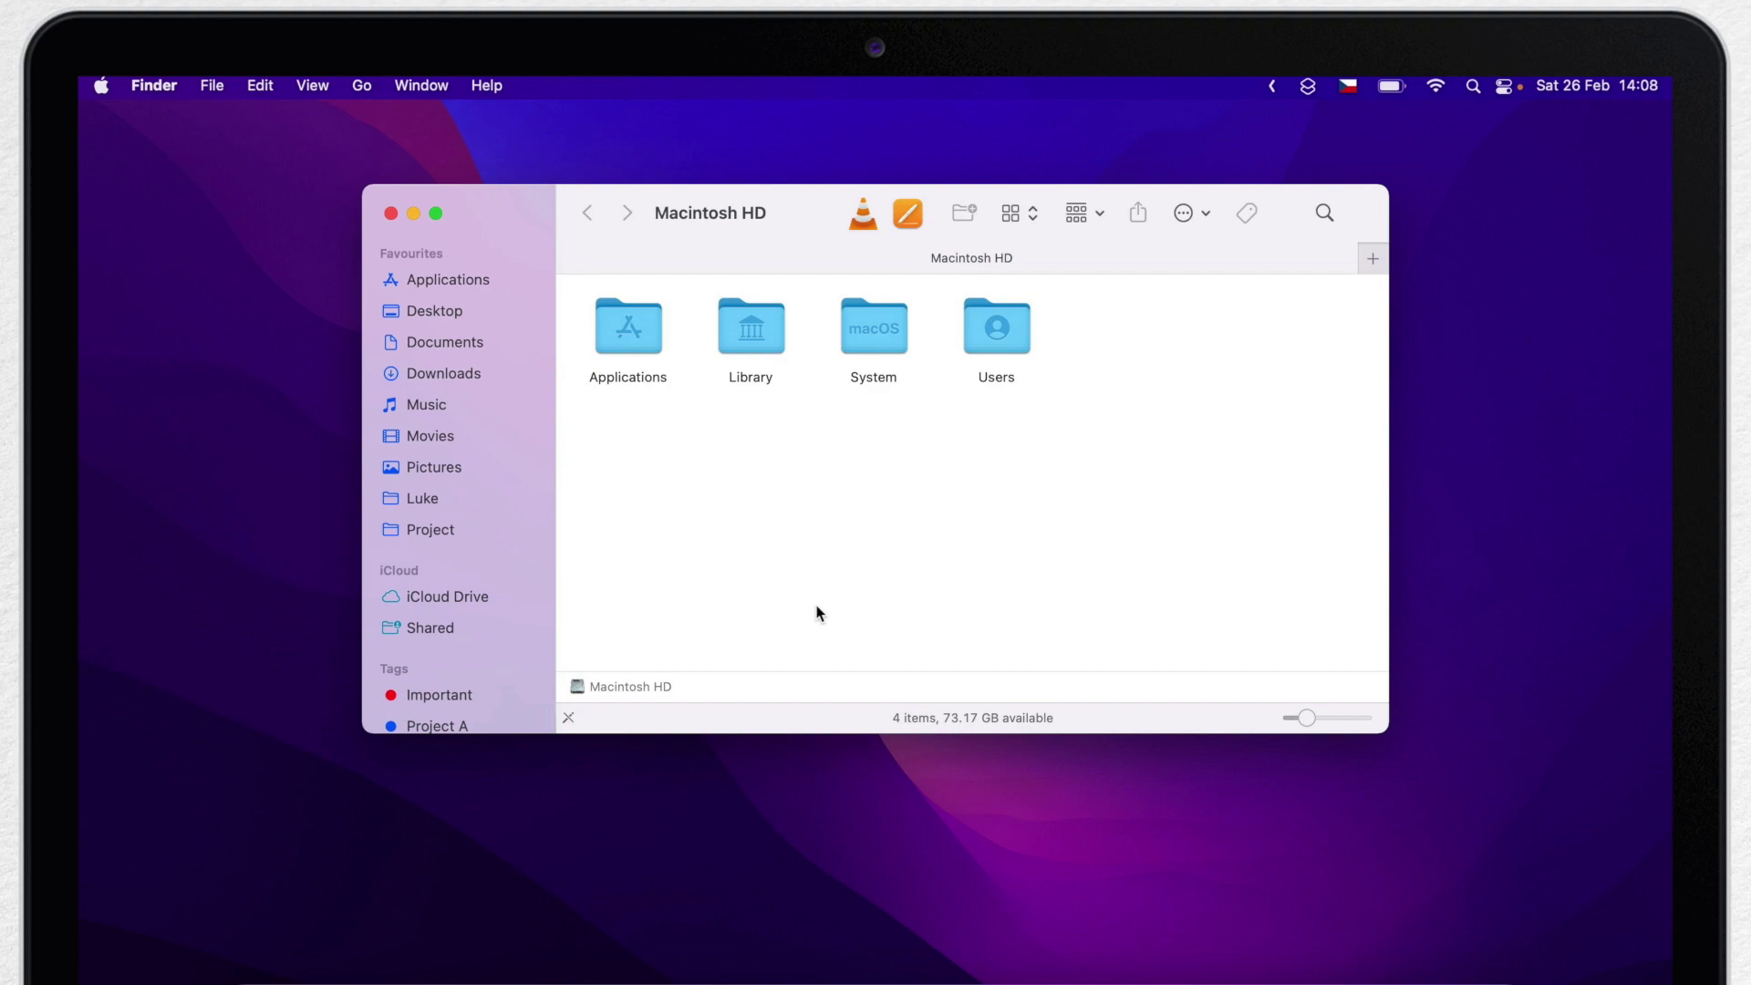
click(387, 212)
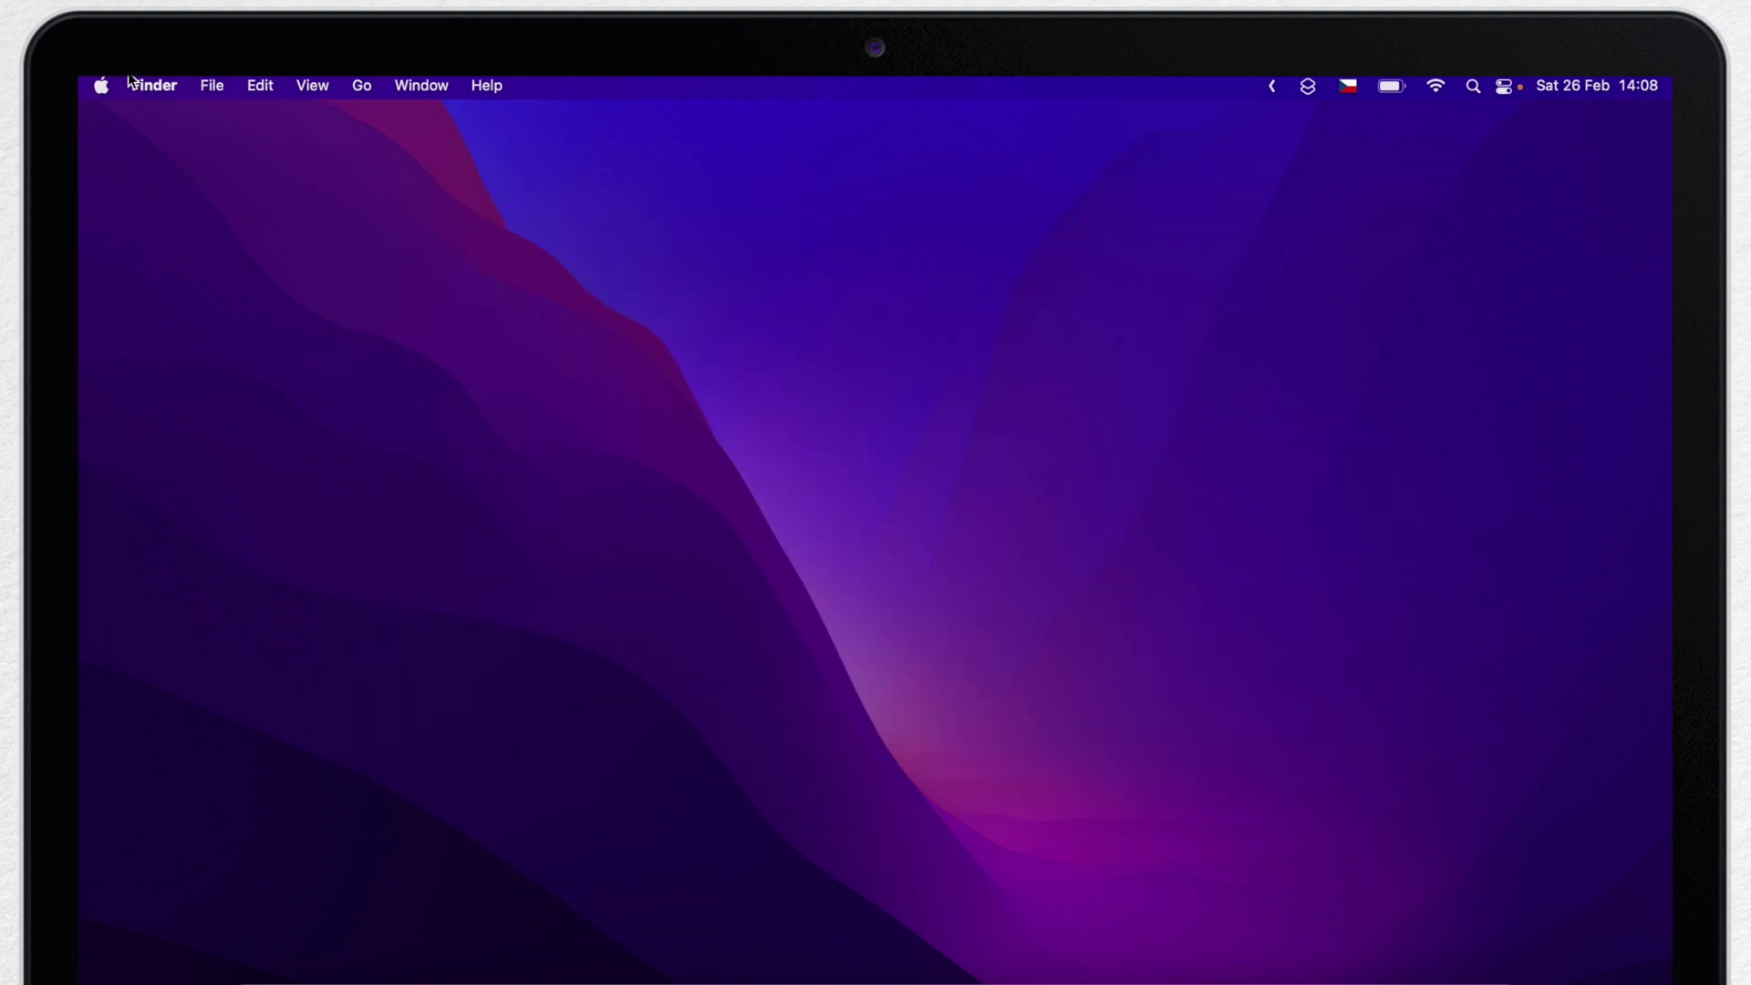
click(153, 85)
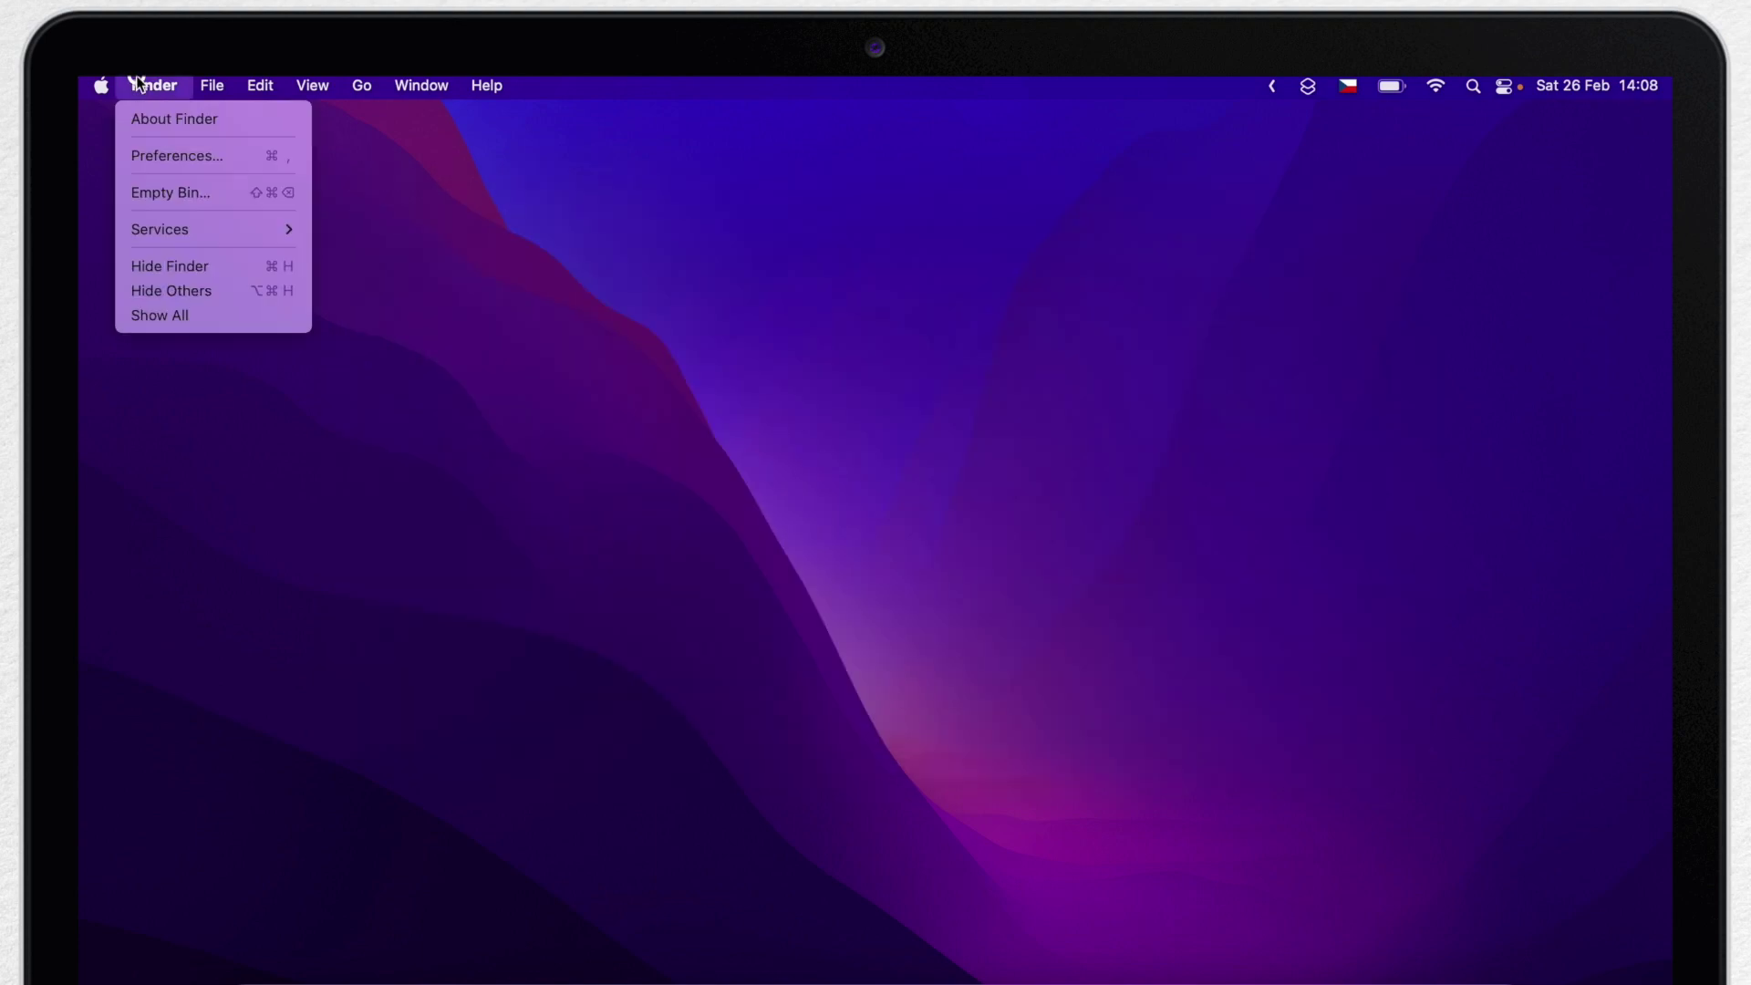
click(207, 157)
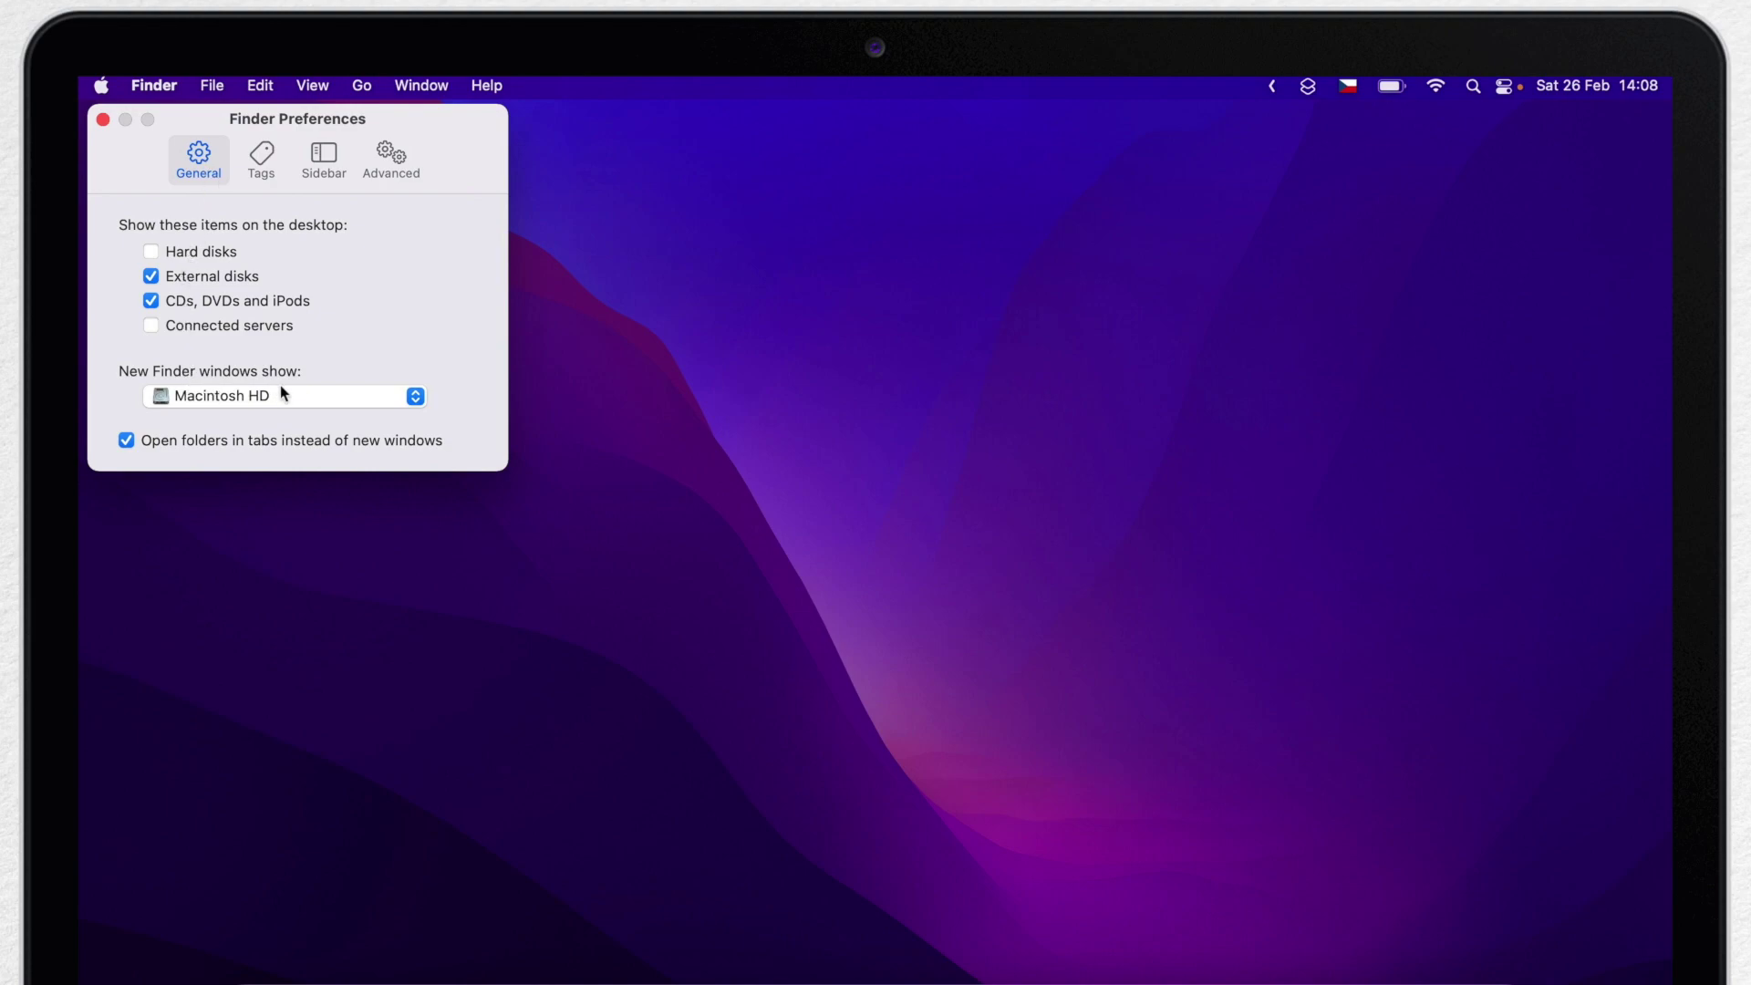
click(410, 398)
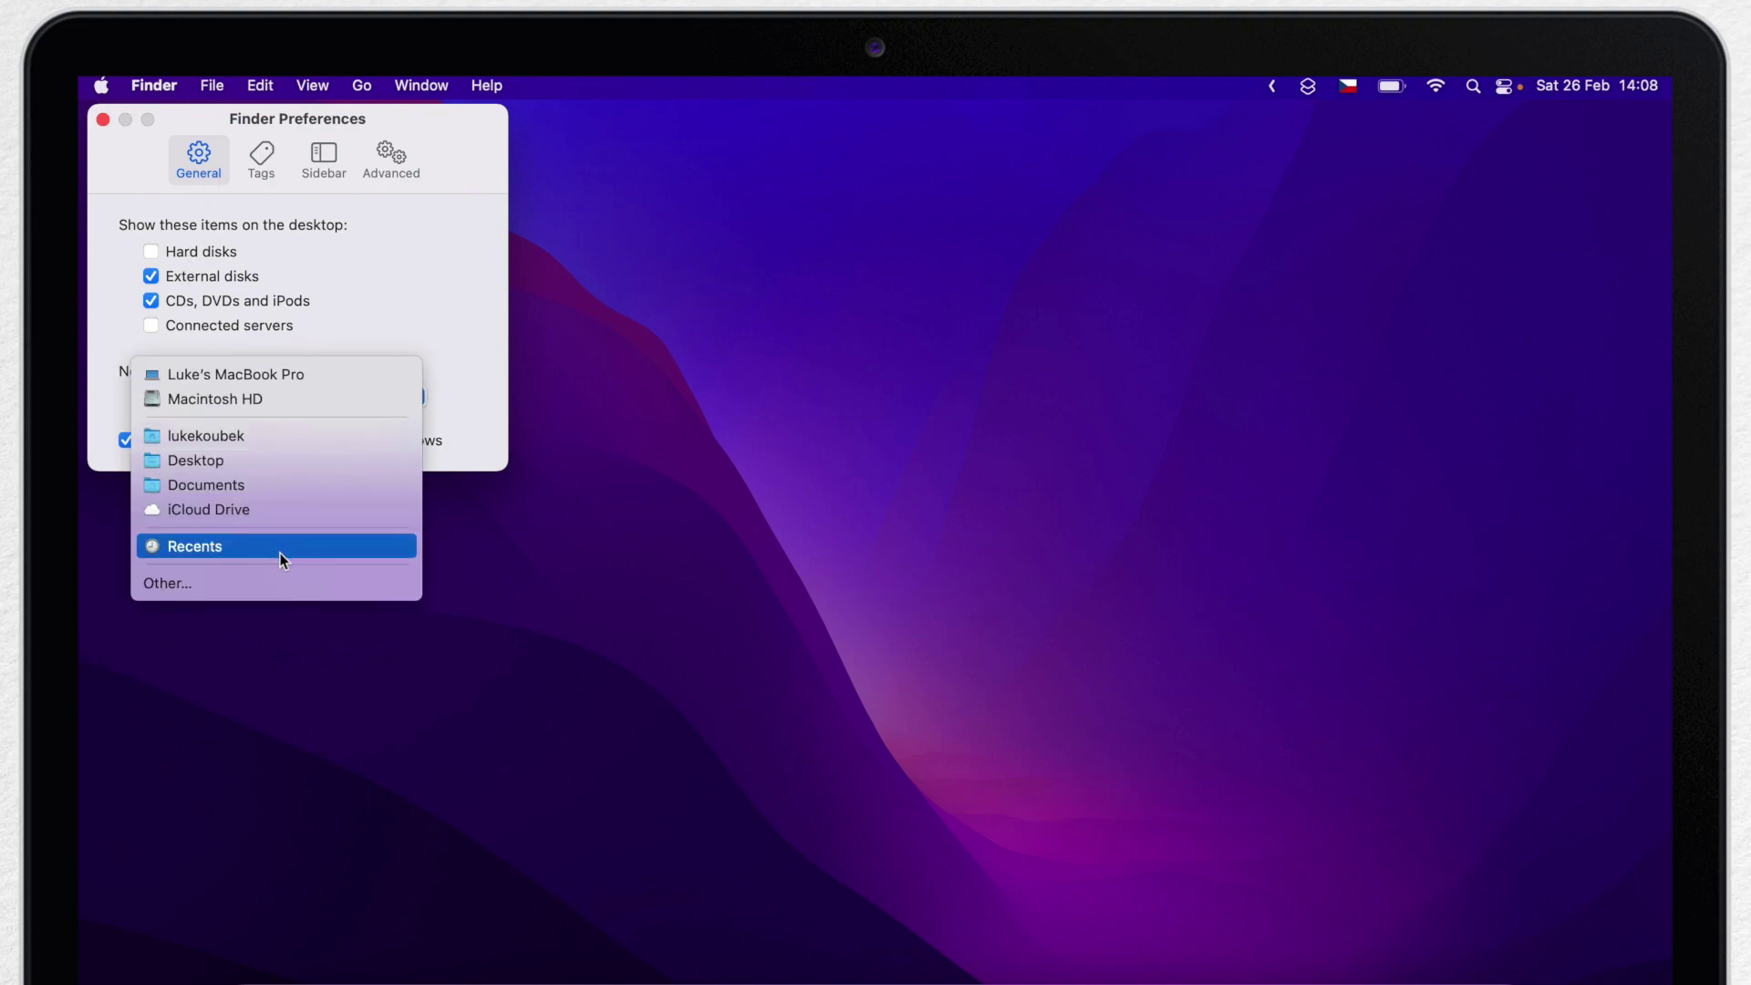
click(244, 582)
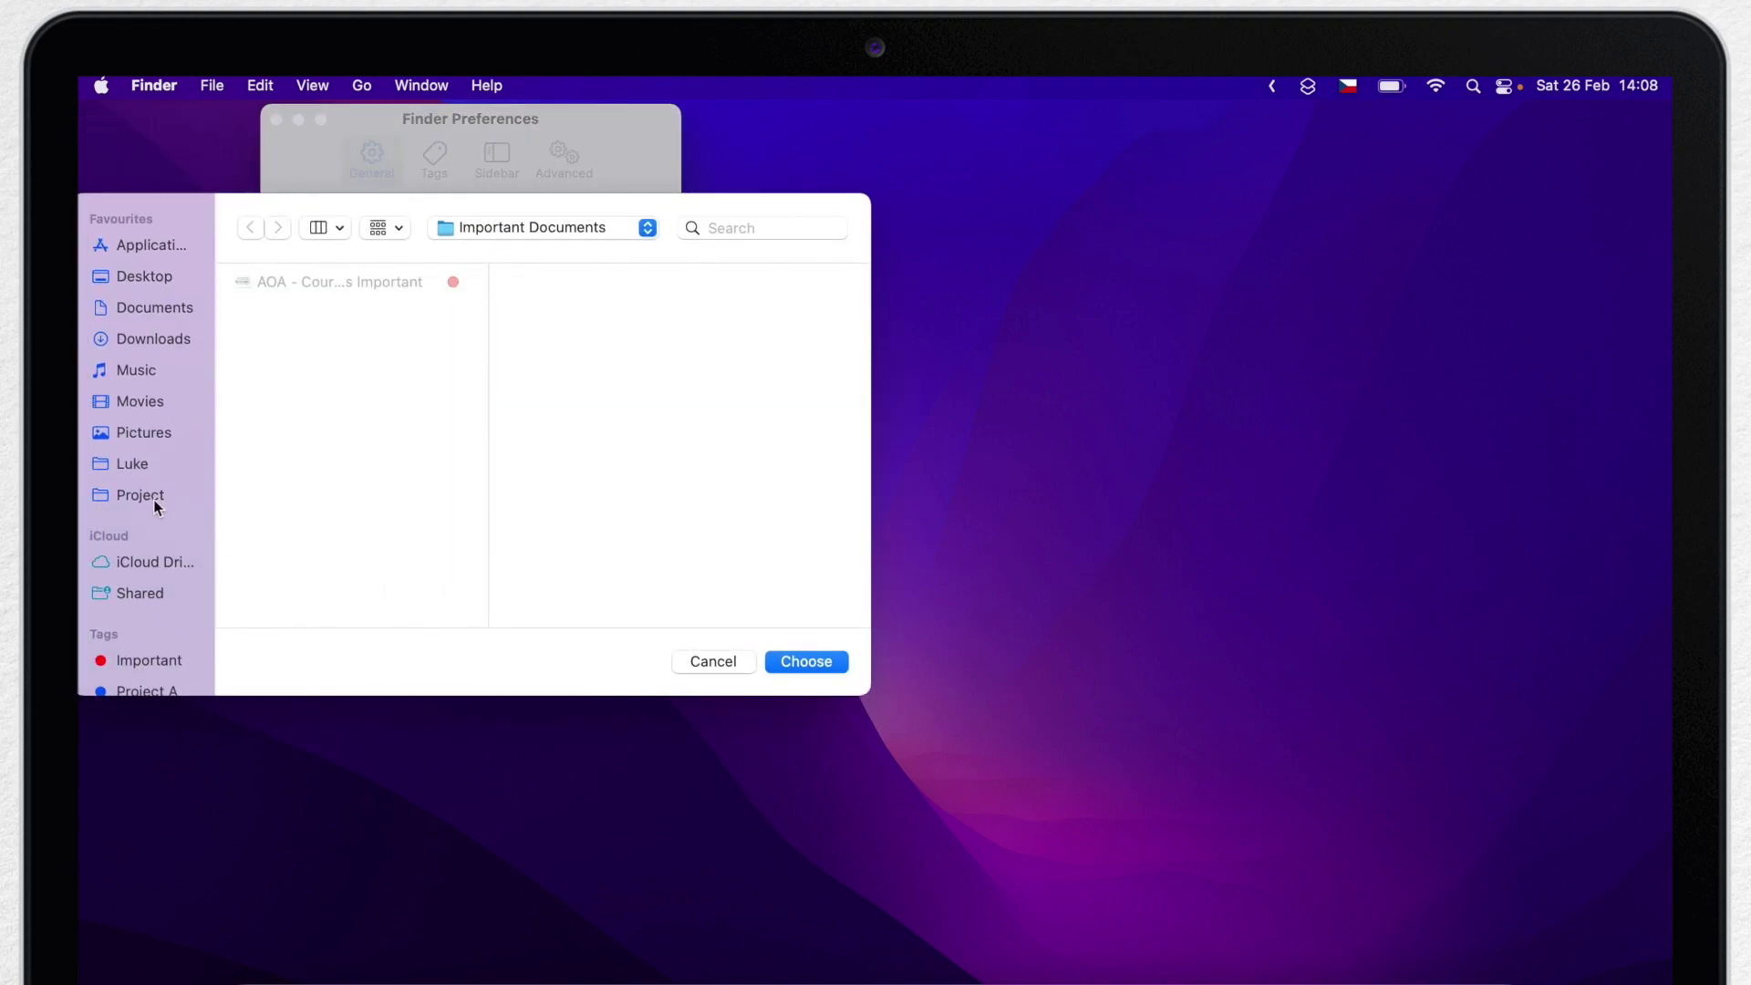
click(138, 493)
click(321, 433)
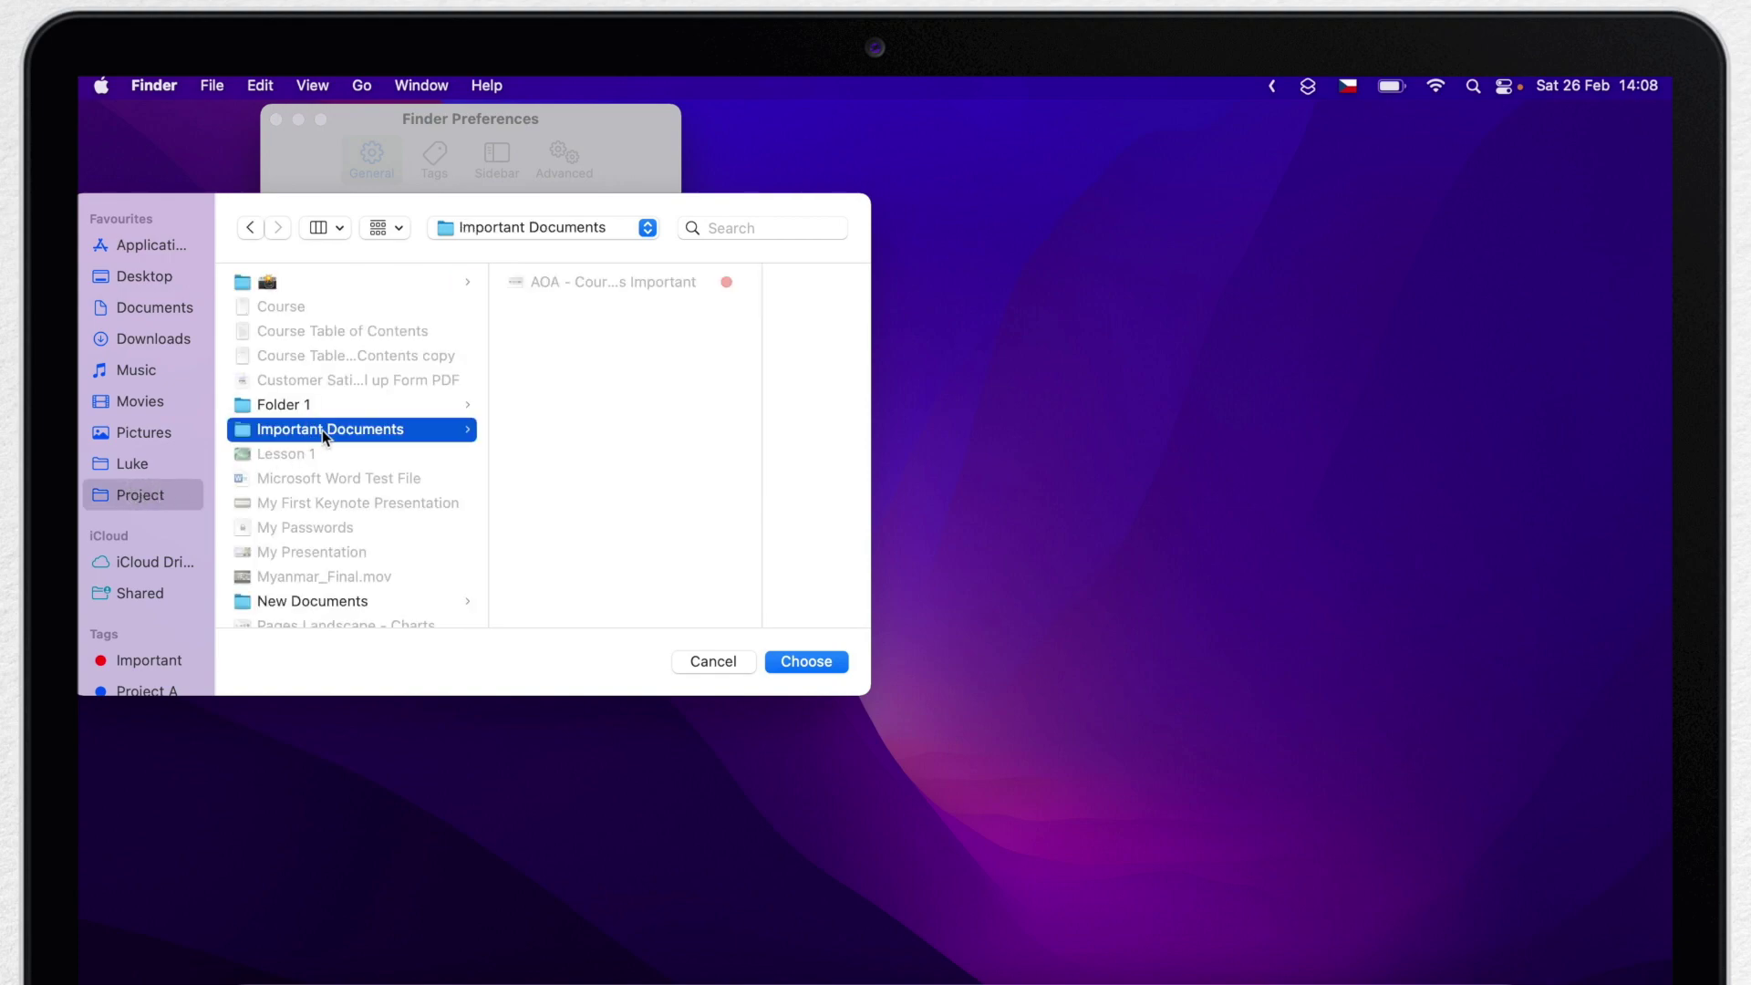
click(793, 666)
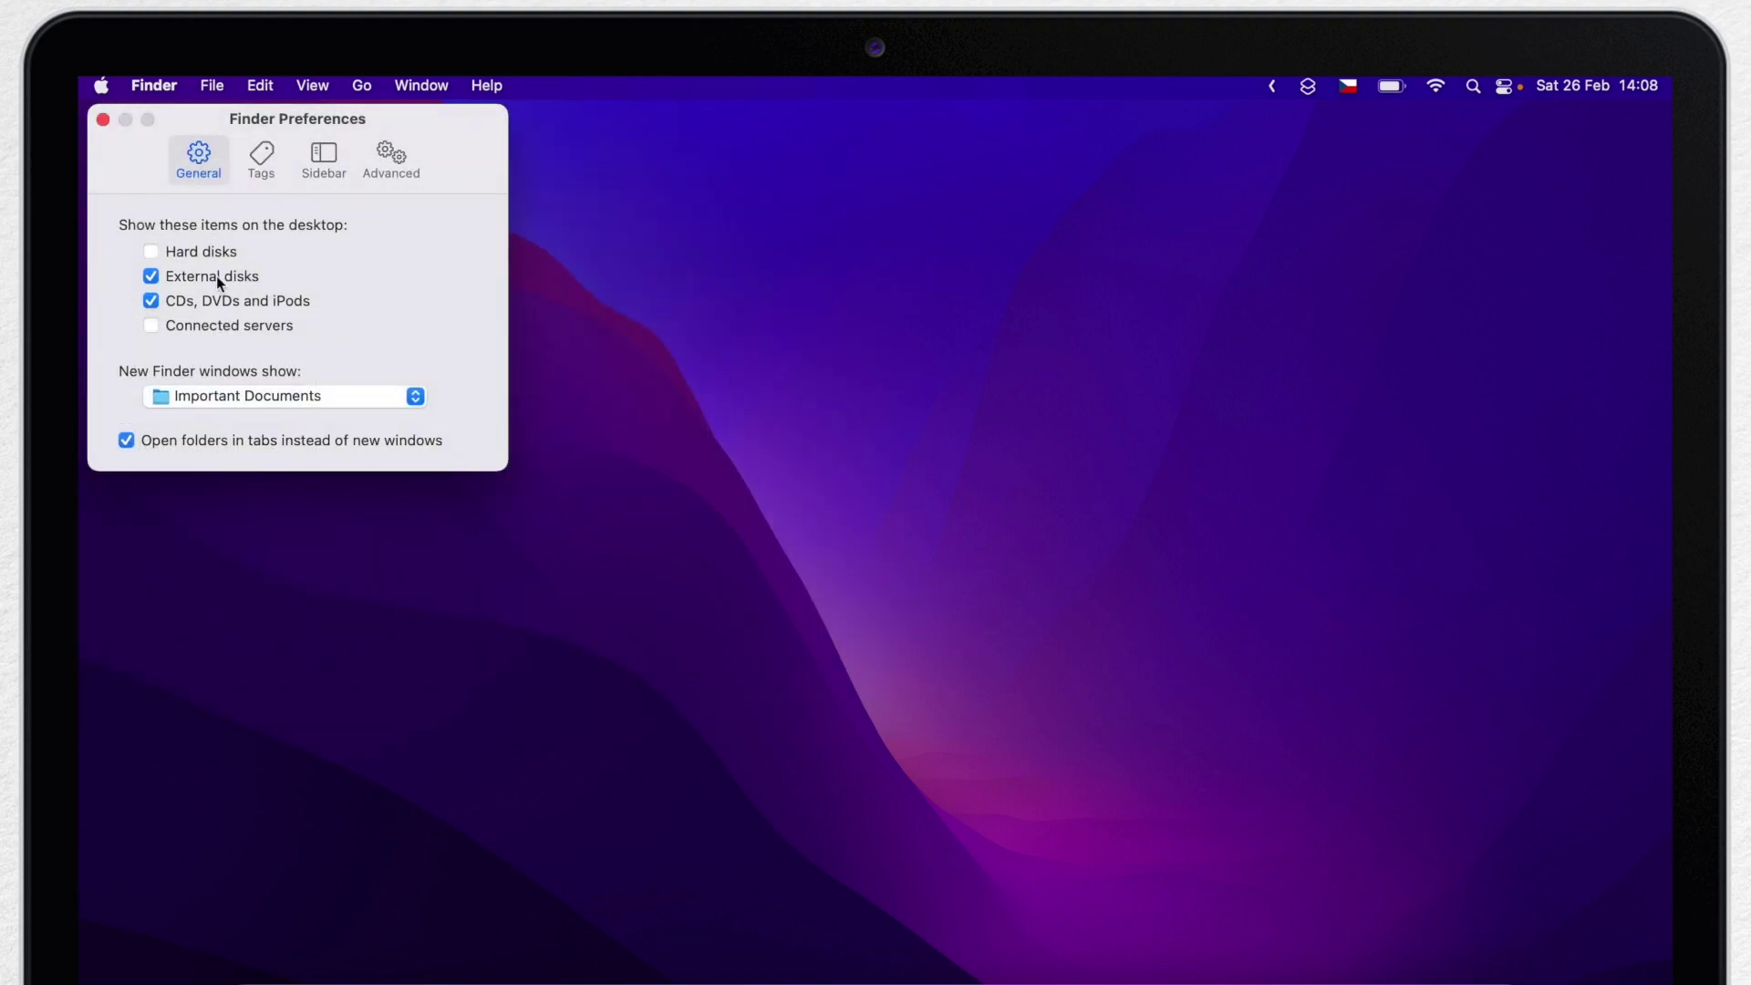
click(103, 120)
- Open AOA - Courses Important from a new Important Documents Finder window
click(883, 503)
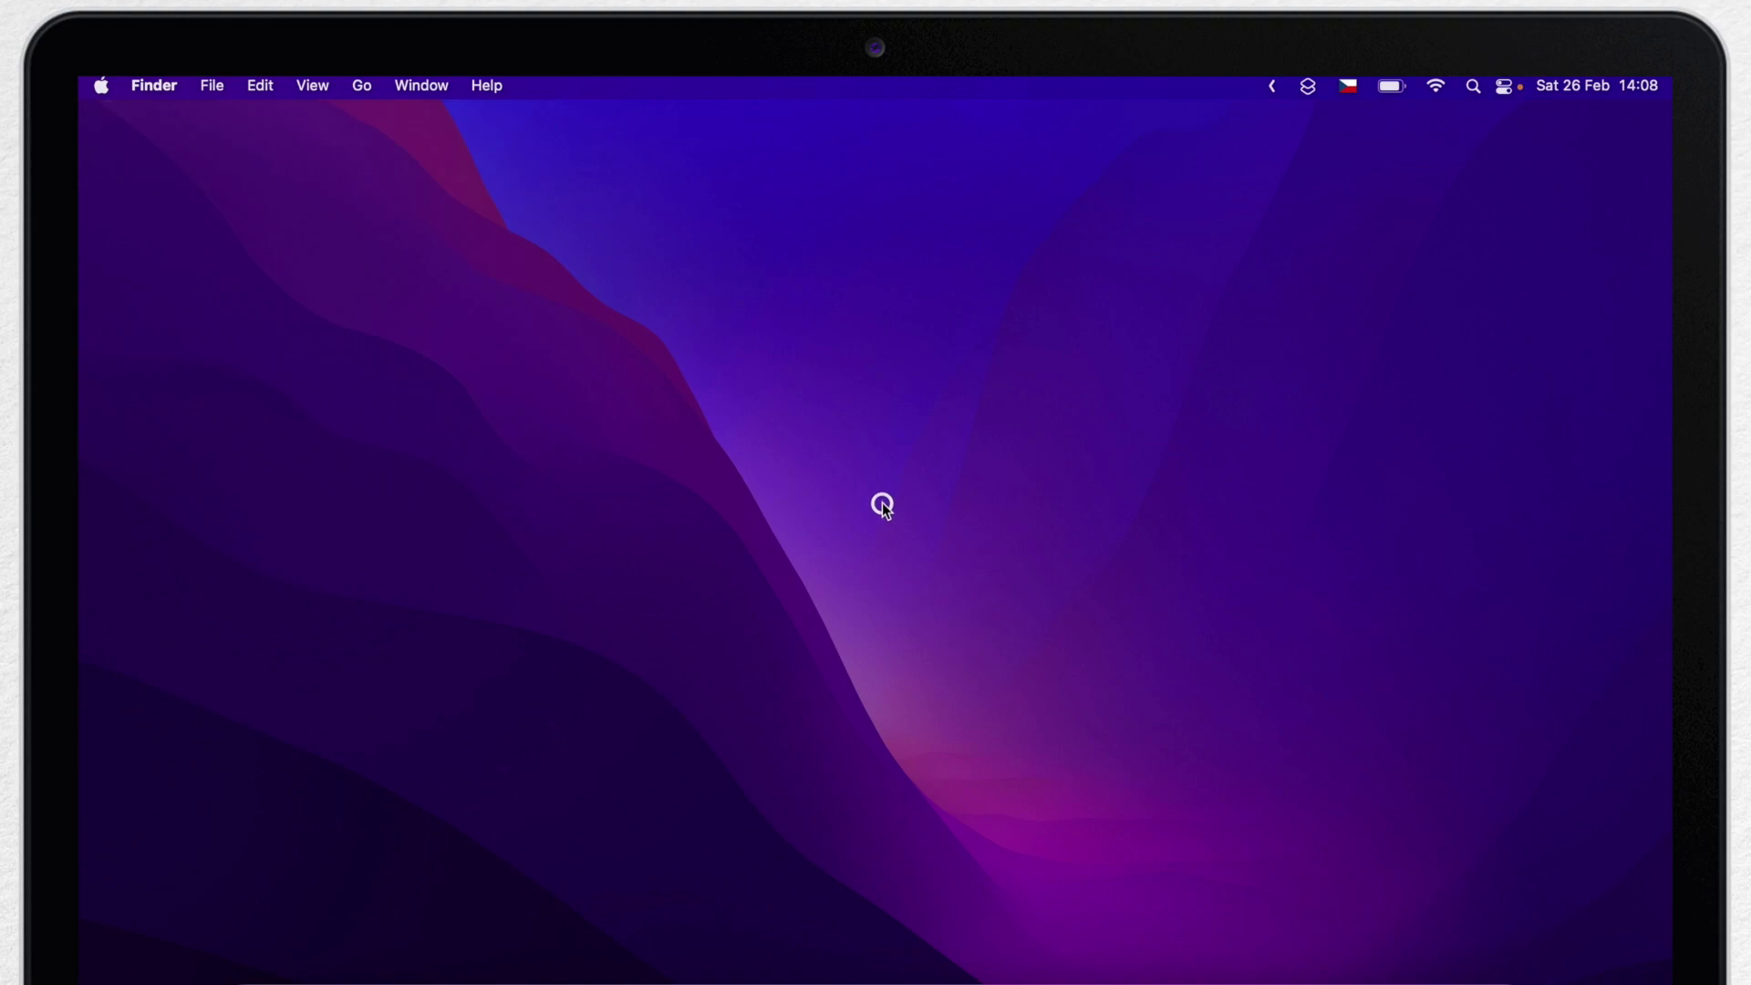
key(super+n)
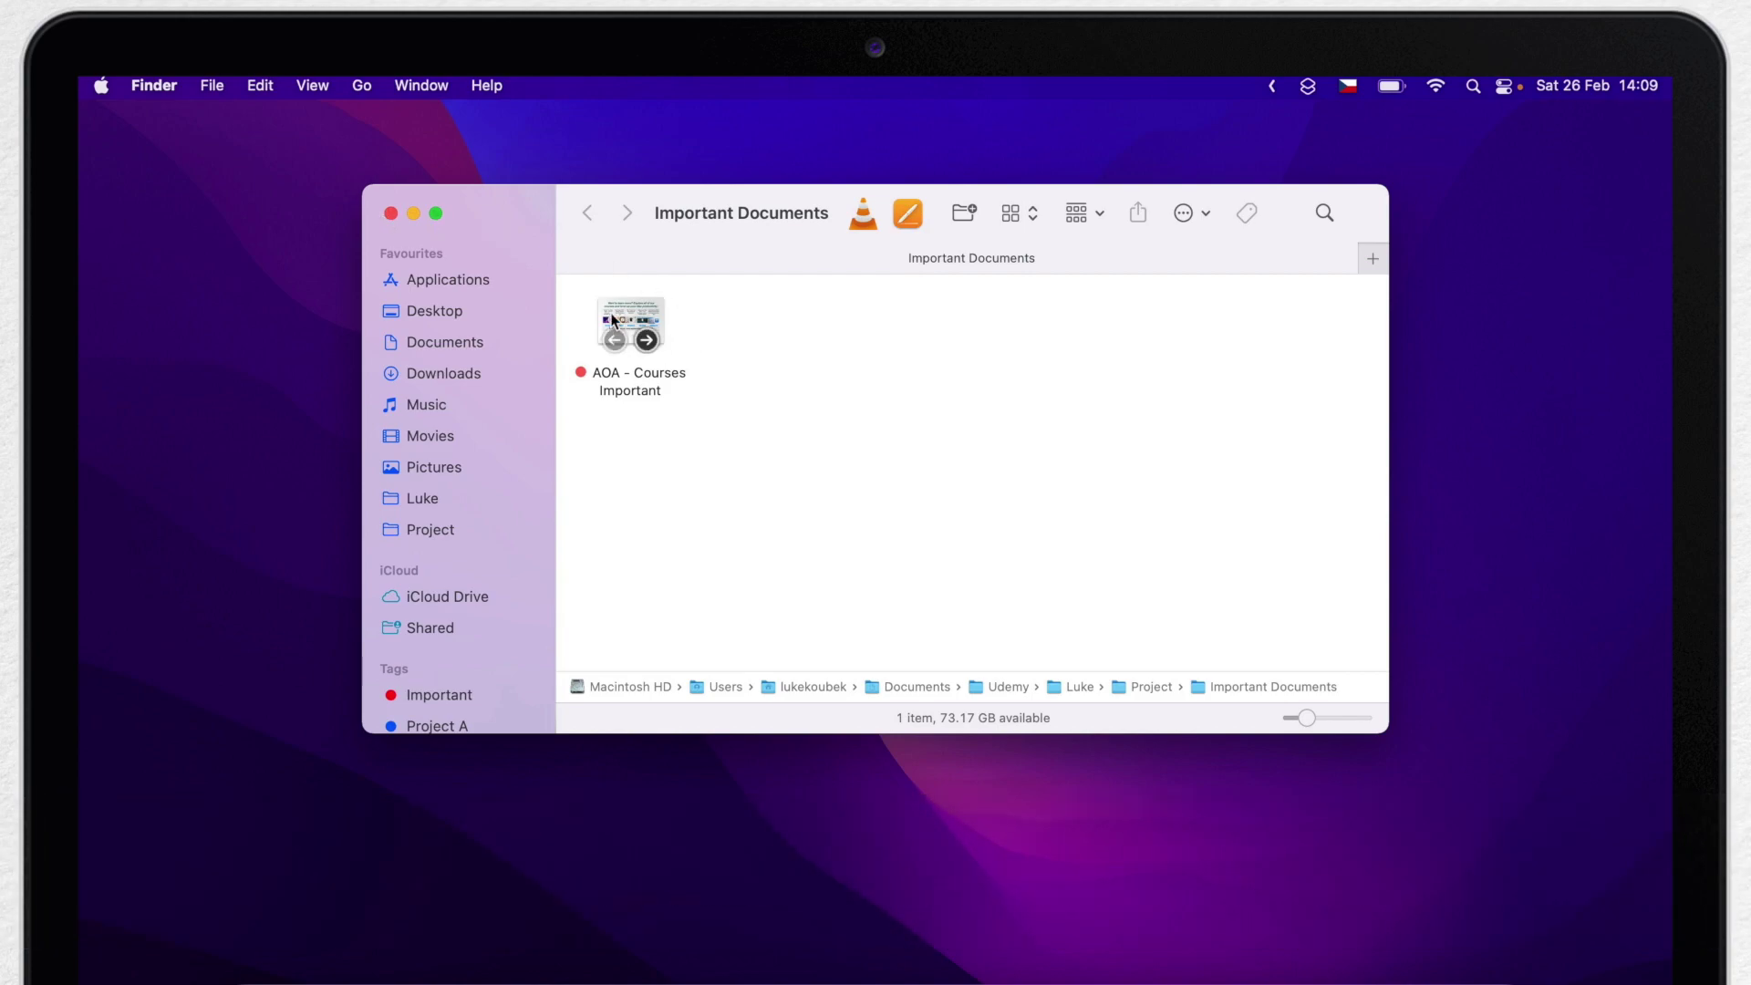
double_click(637, 304)
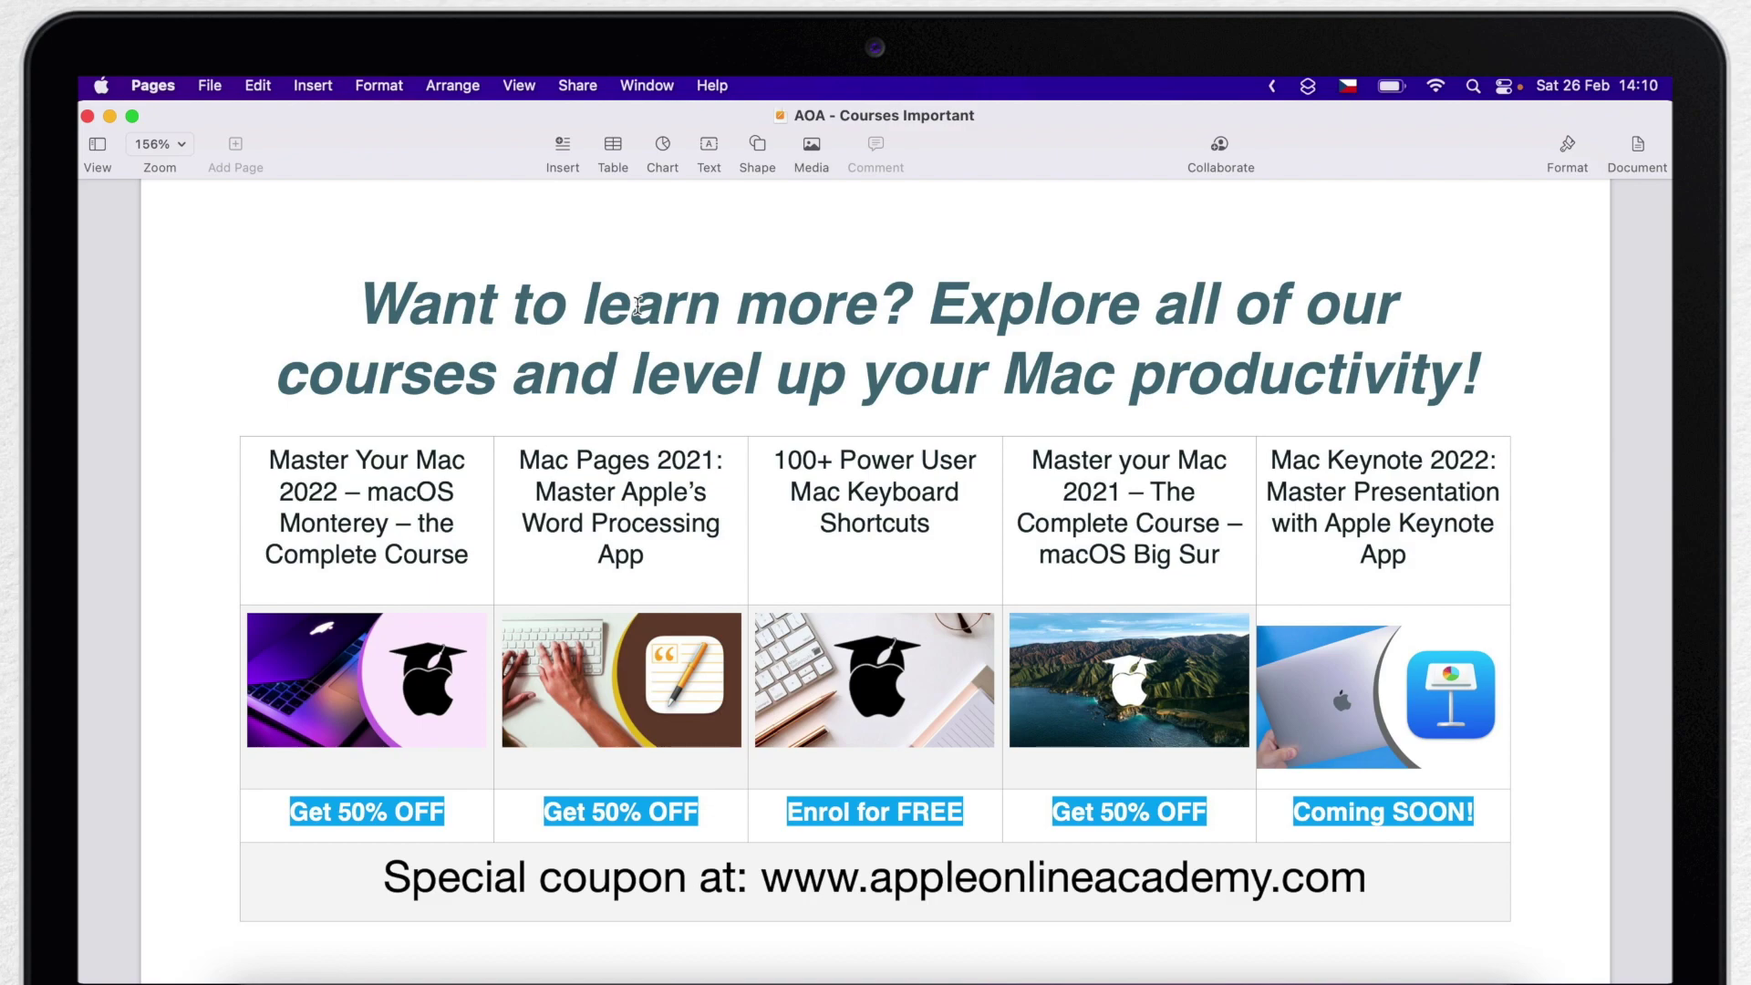
- Shrink the Pages document window and restore it to full size
double_click(1055, 117)
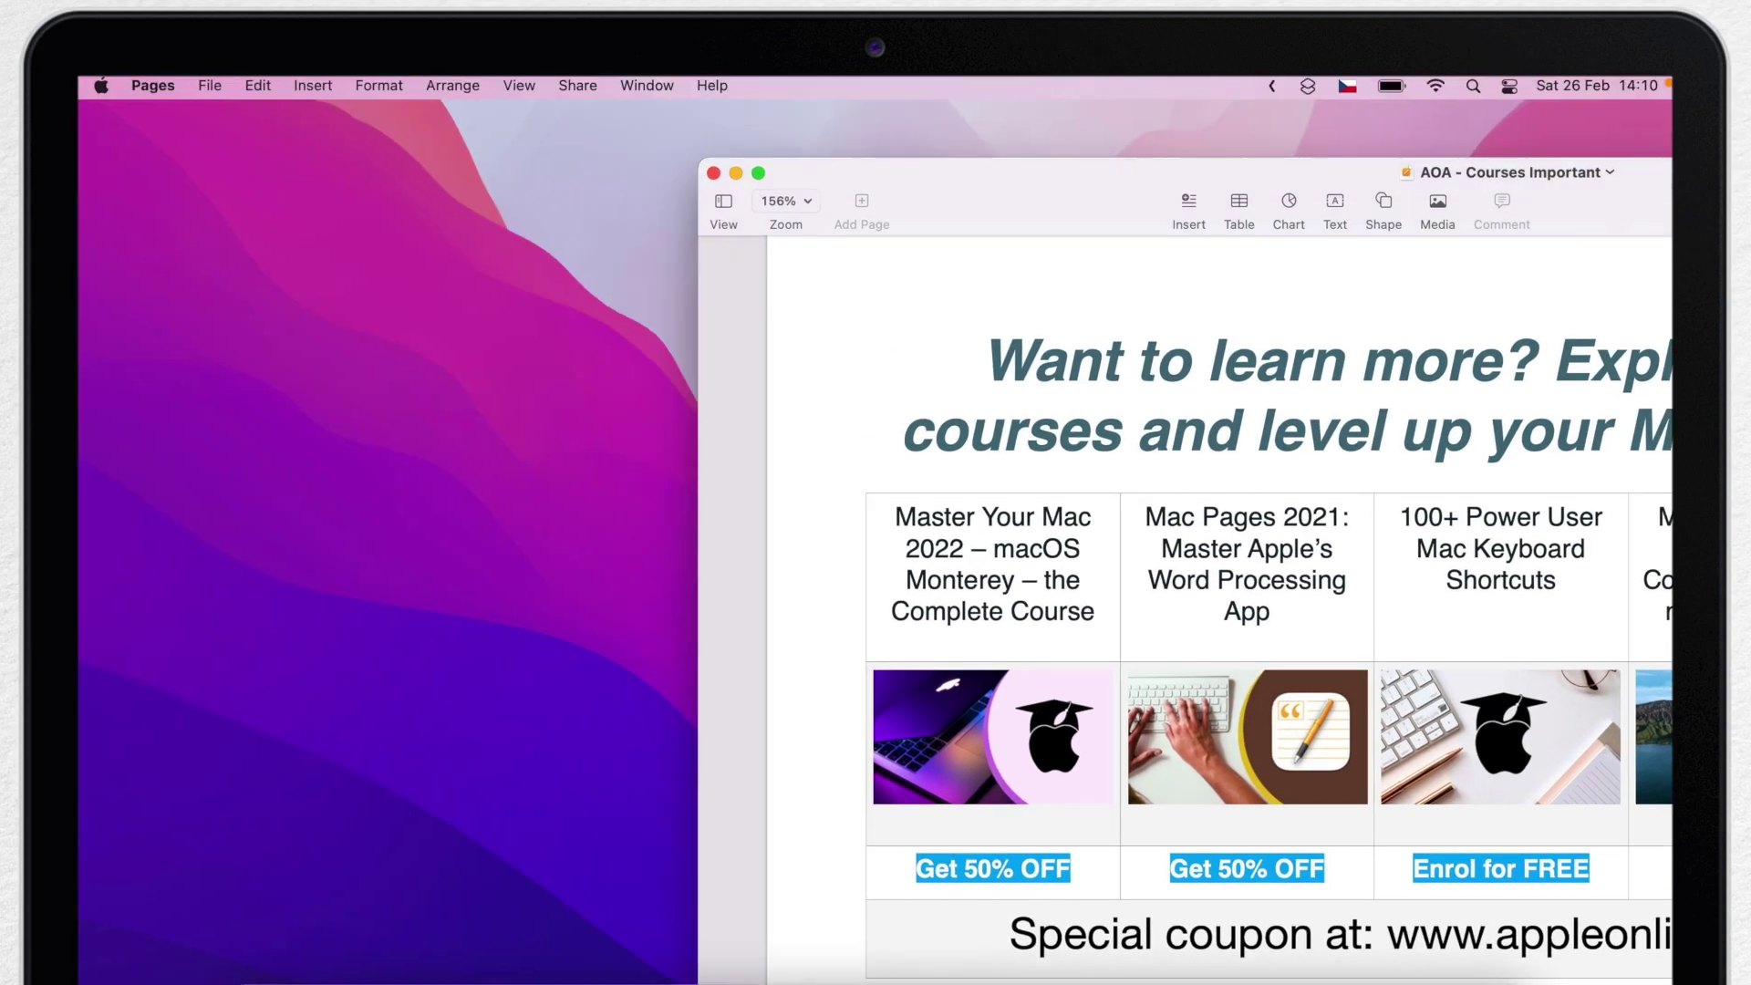
double_click(1082, 173)
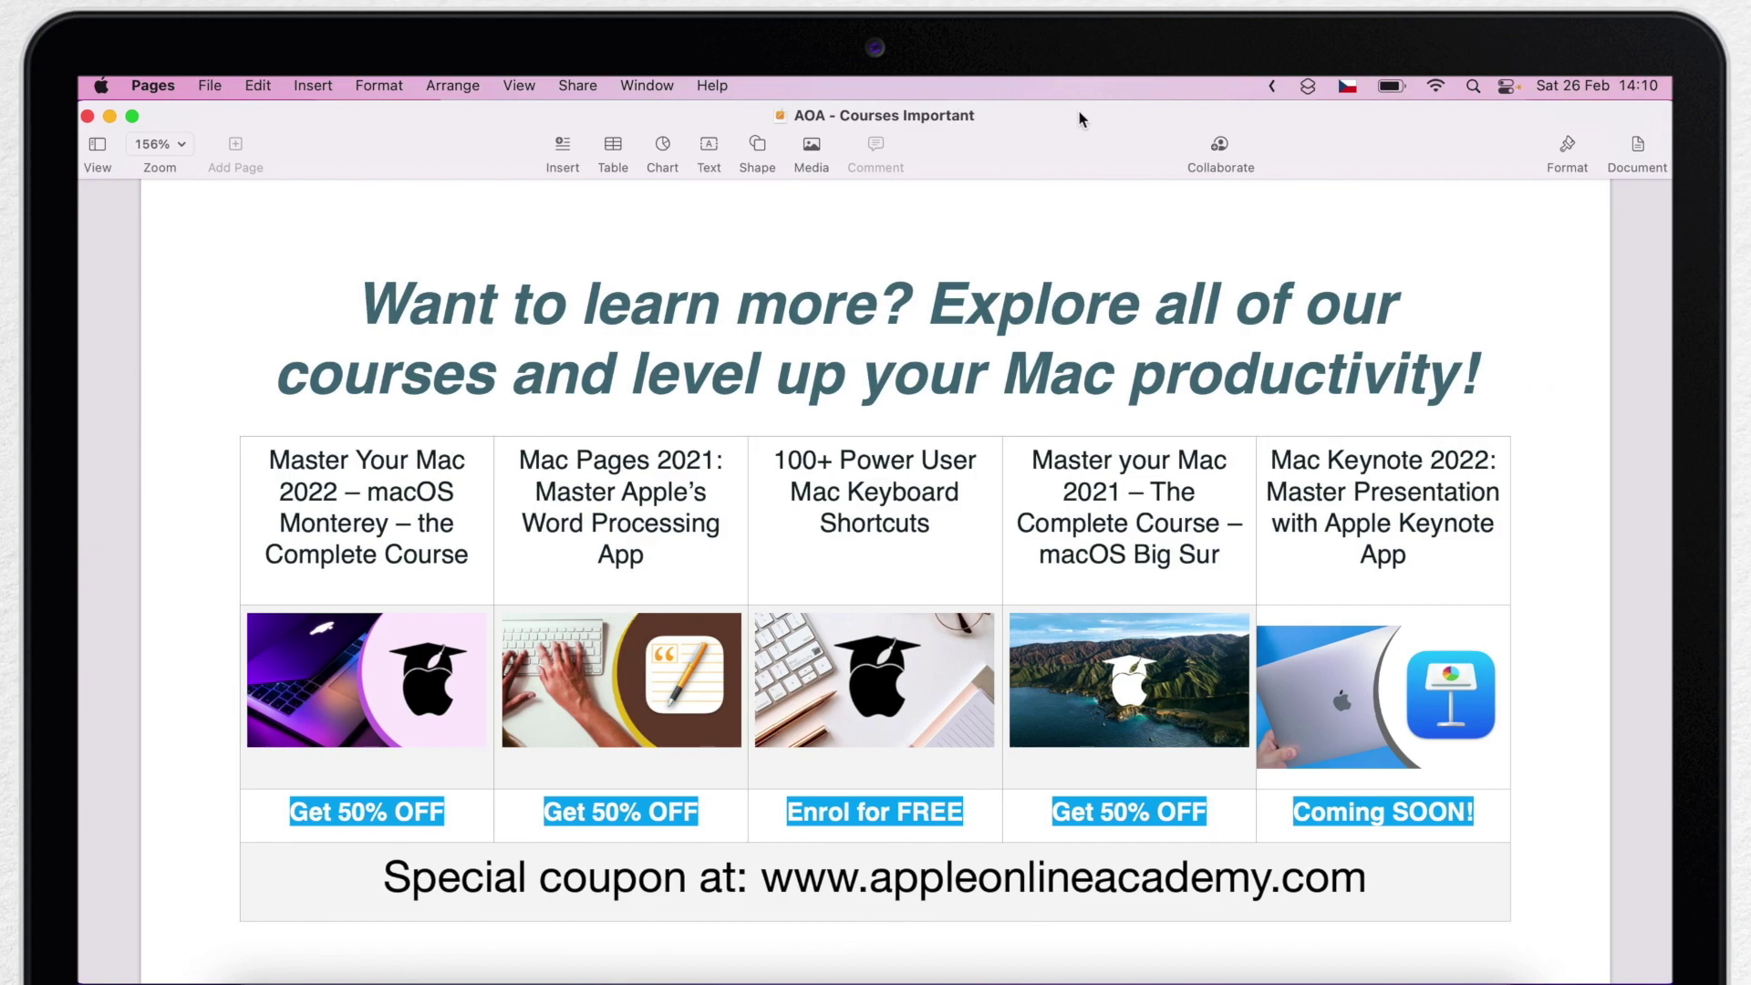
click(1086, 124)
- Hide Pages, bring it back from the Dock, then move to an empty desktop space
key(super+h)
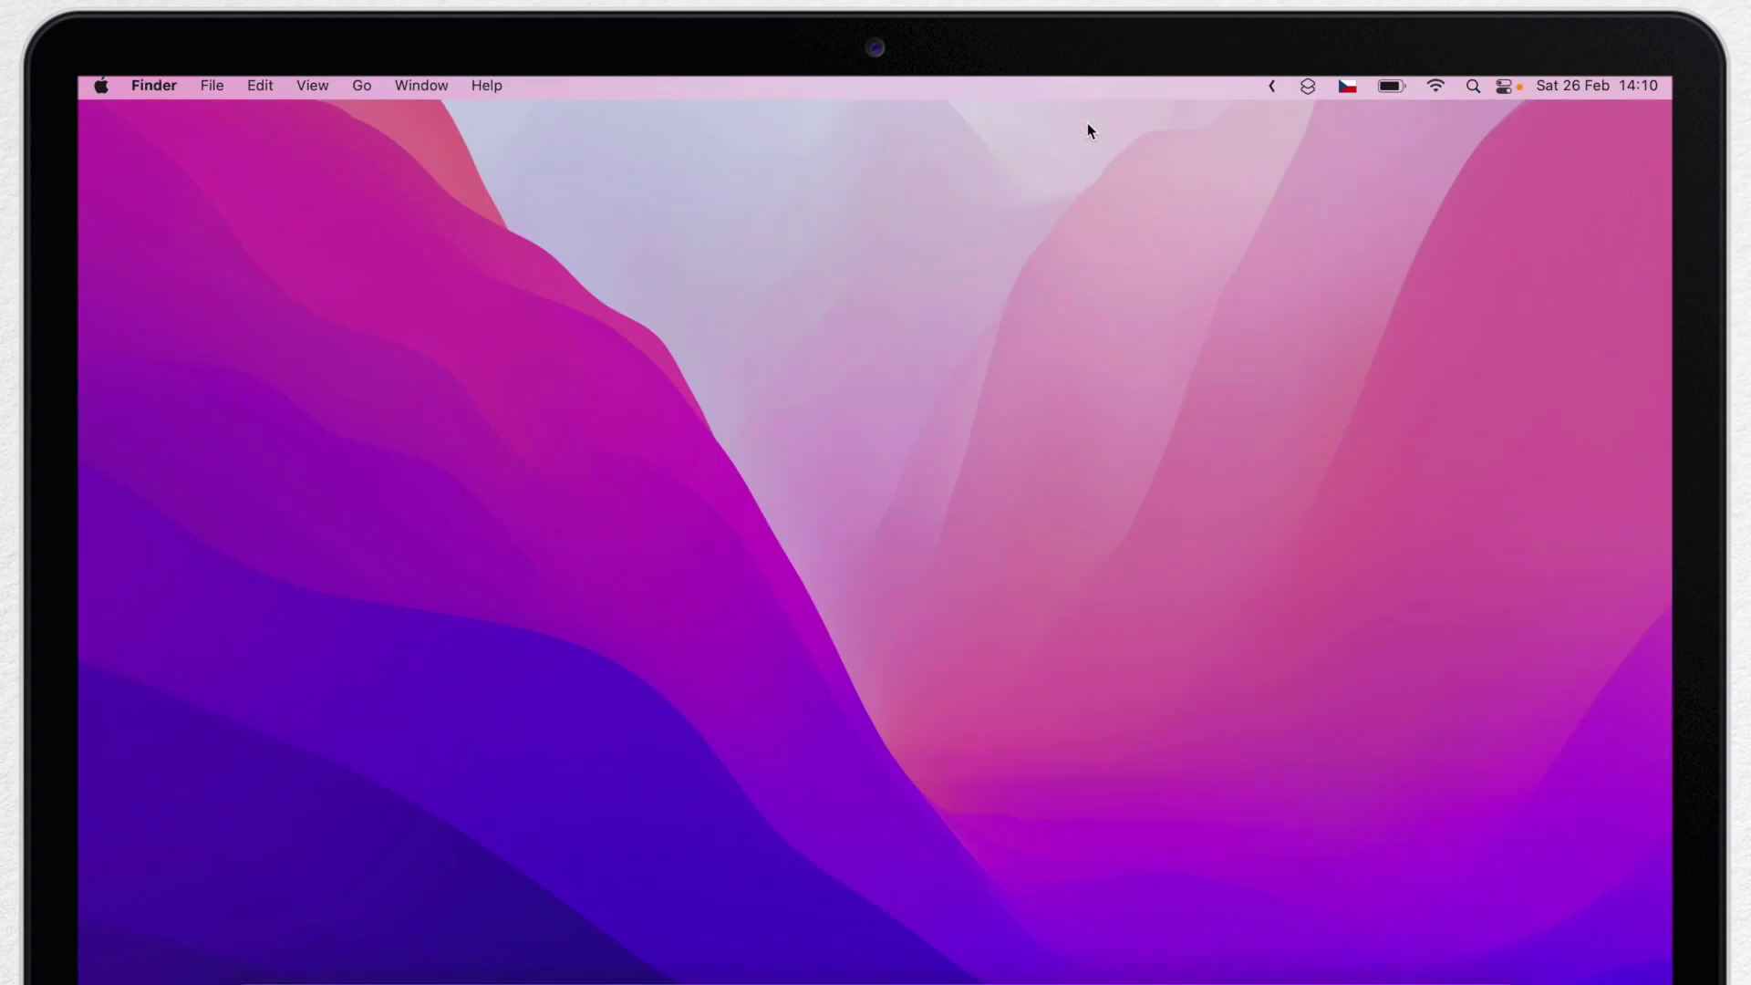
click(1082, 980)
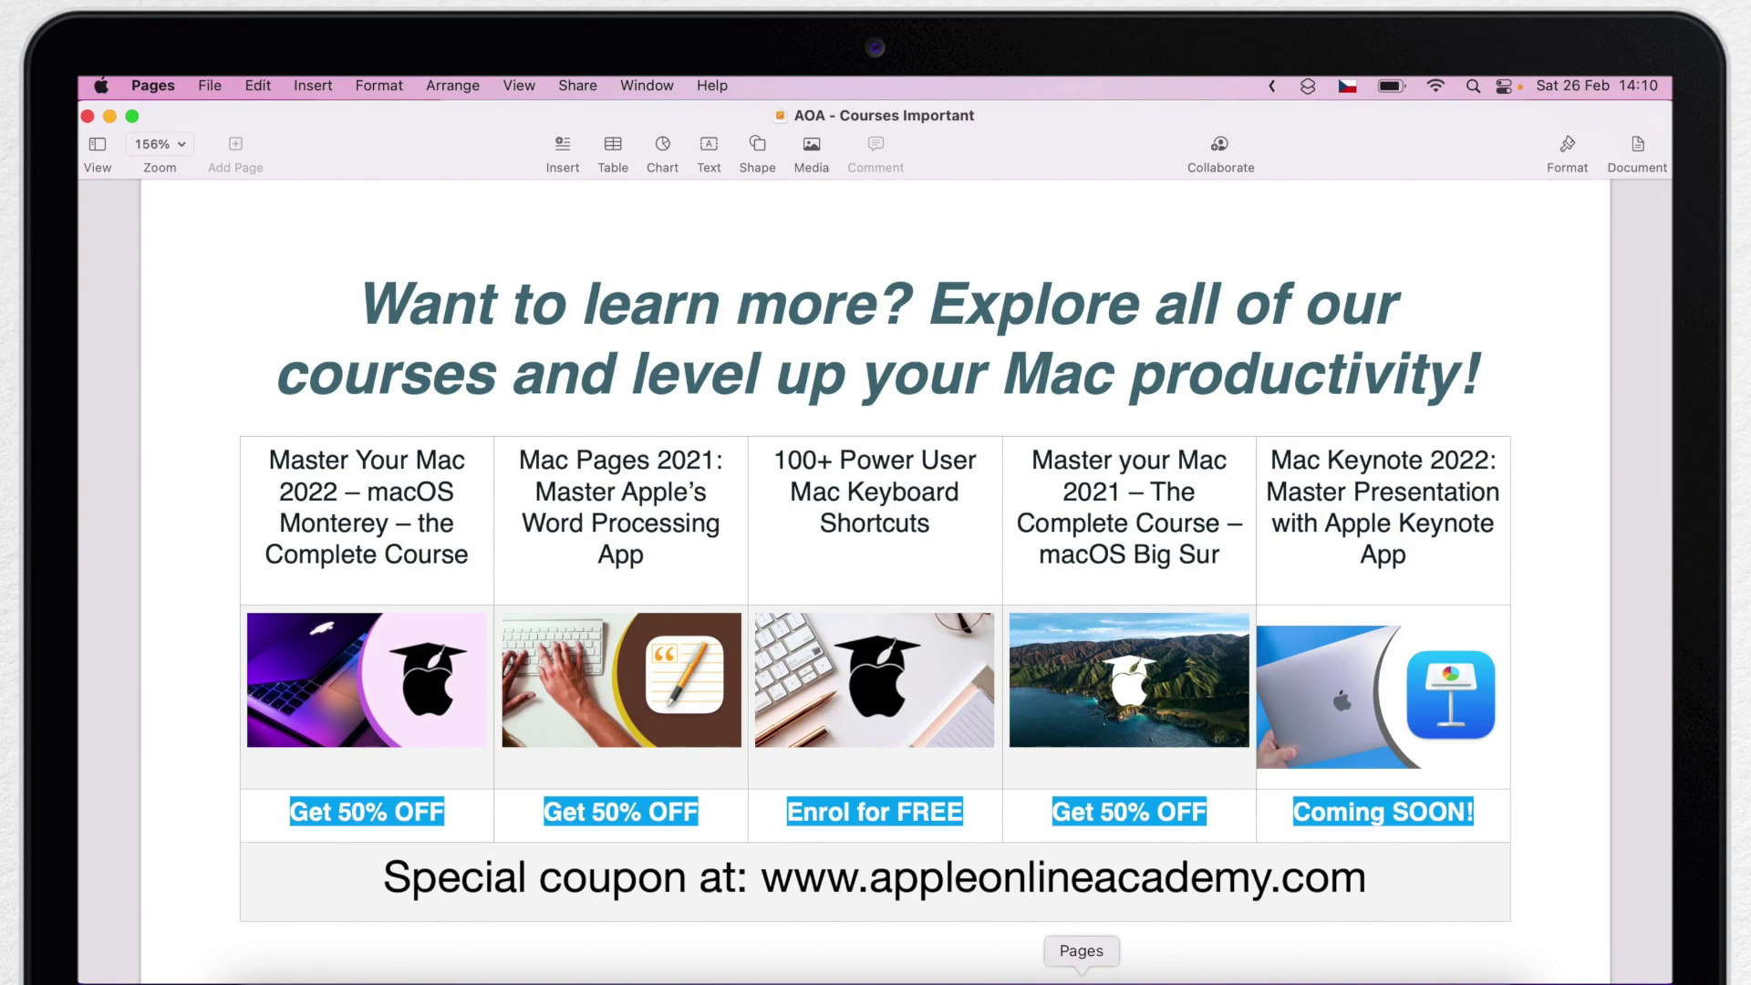
key(ctrl+Left)
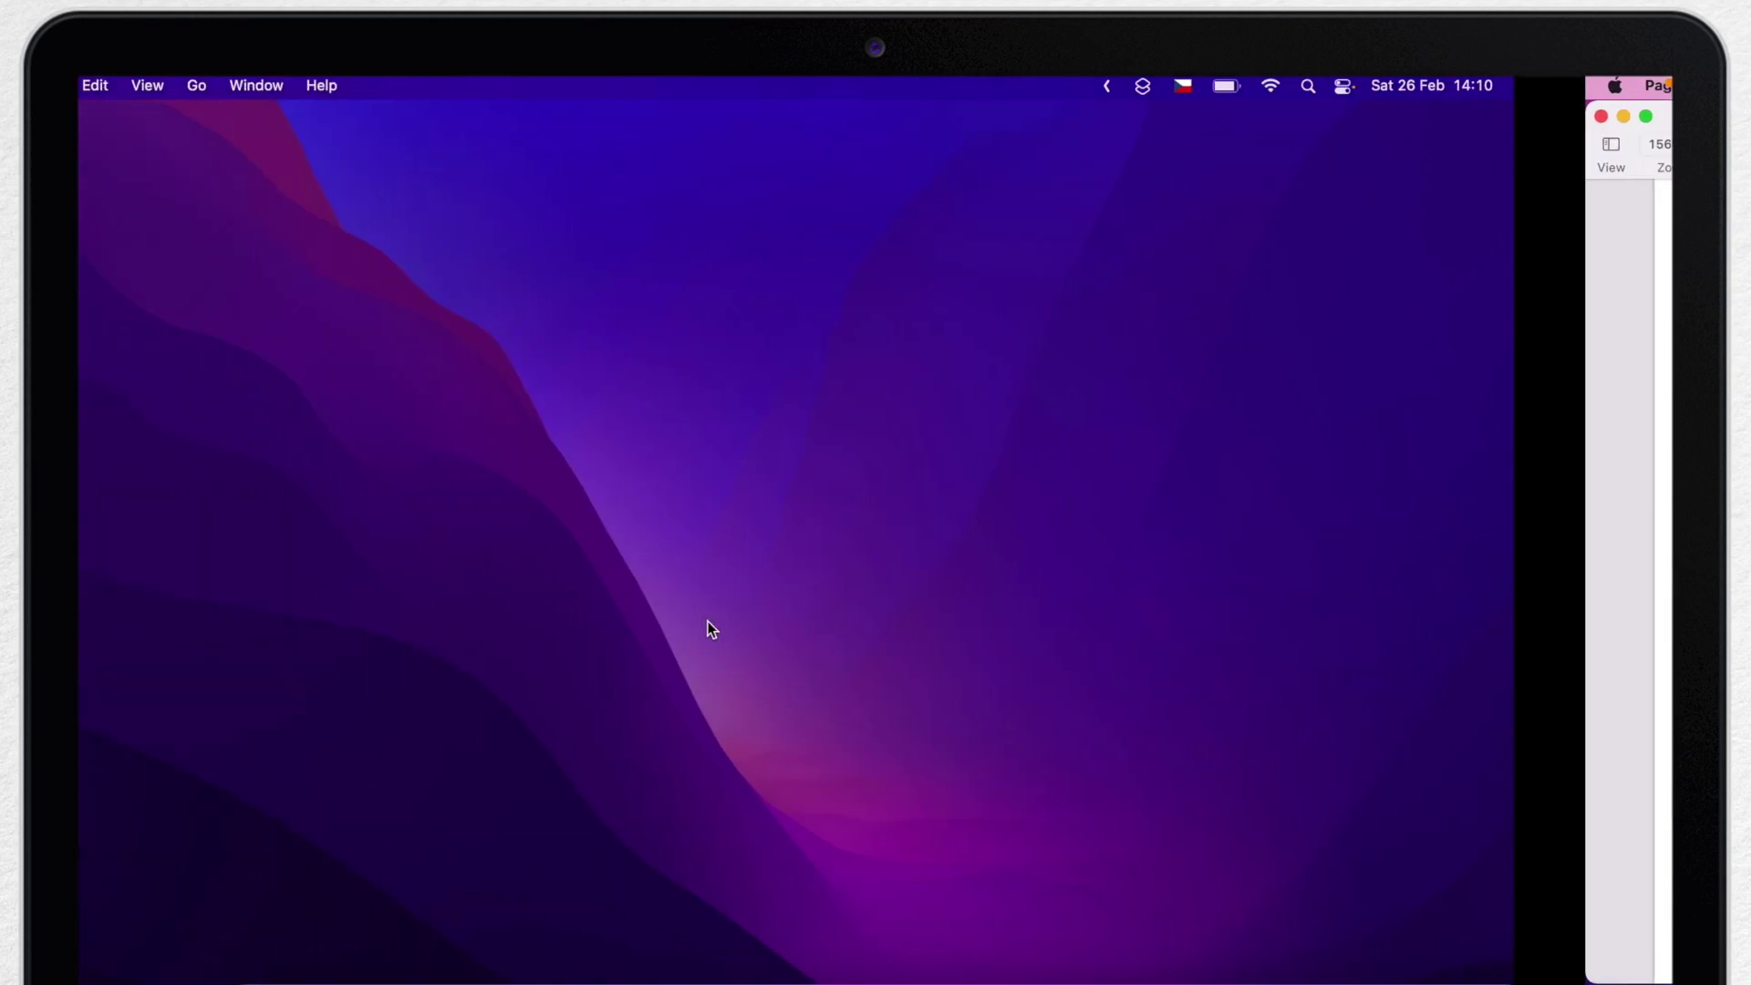